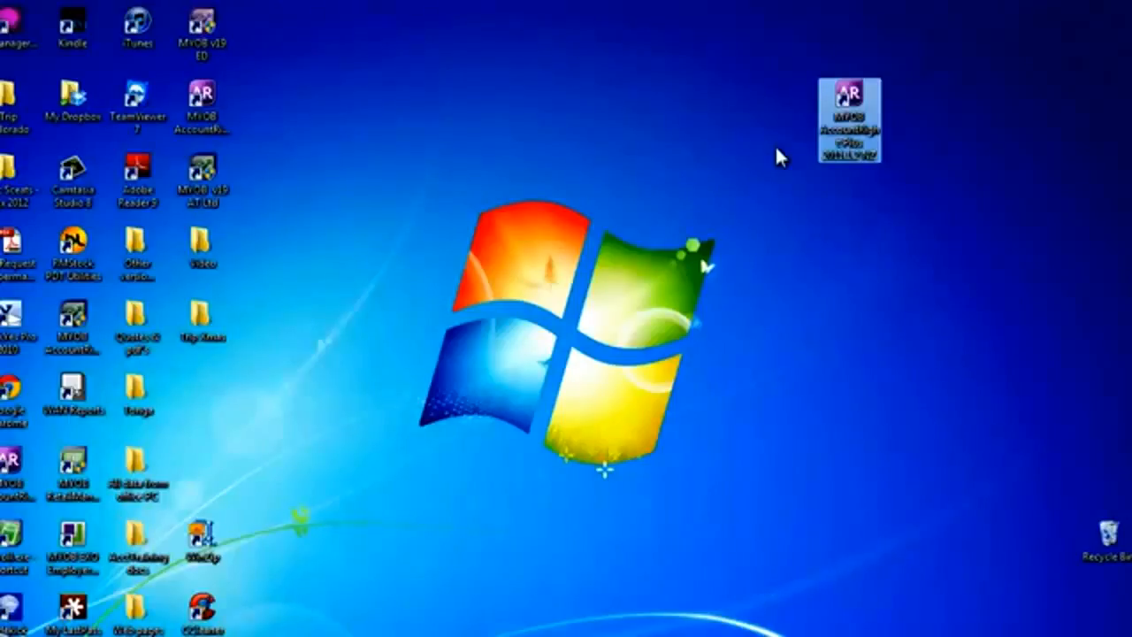
Launch MYOB AccountRight Plus and start creating a company file with AccountRight Standard as the product.
{"action": "double_click", "coordinate": [843, 109]}
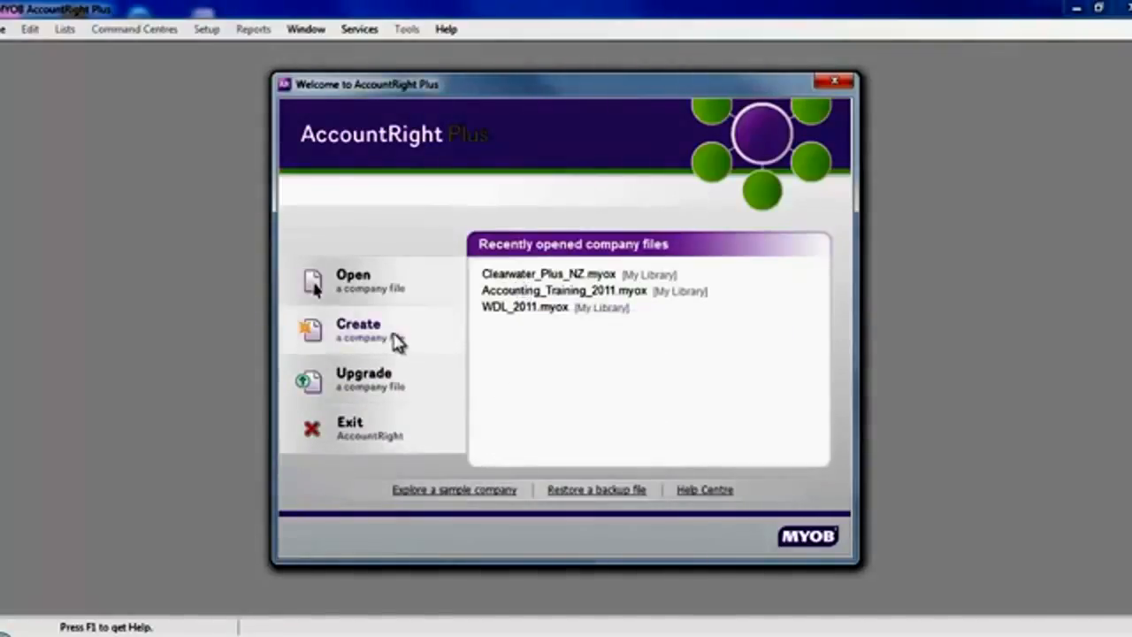
{"action": "left_click", "coordinate": [385, 335]}
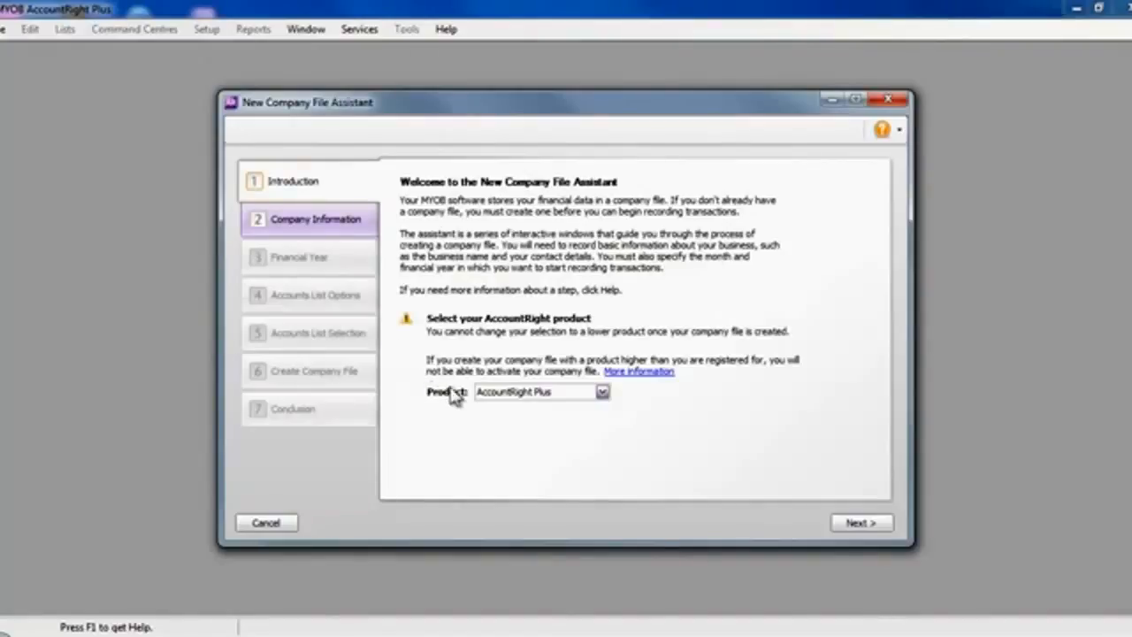
{"action": "left_click", "coordinate": [602, 394]}
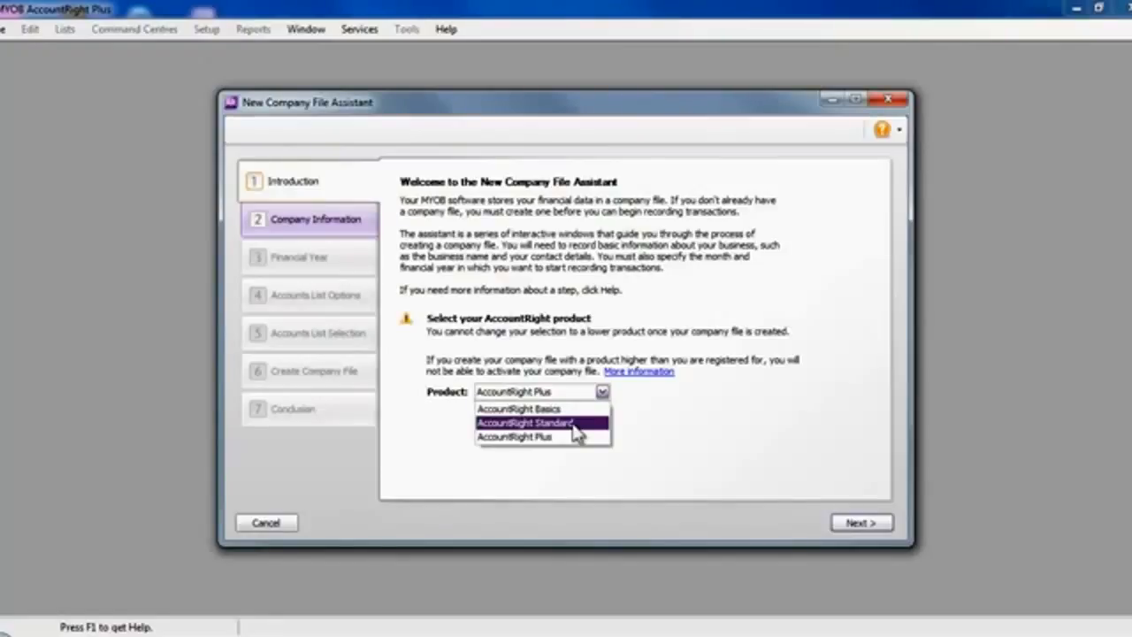
{"action": "left_click", "coordinate": [575, 426]}
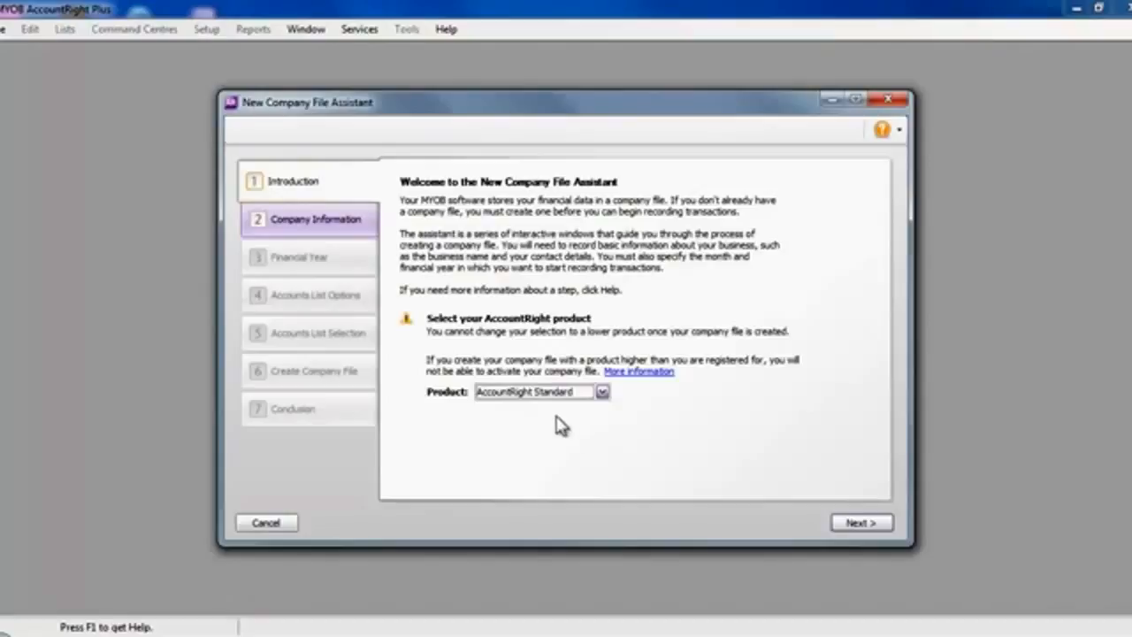
{"action": "left_click", "coordinate": [874, 522]}
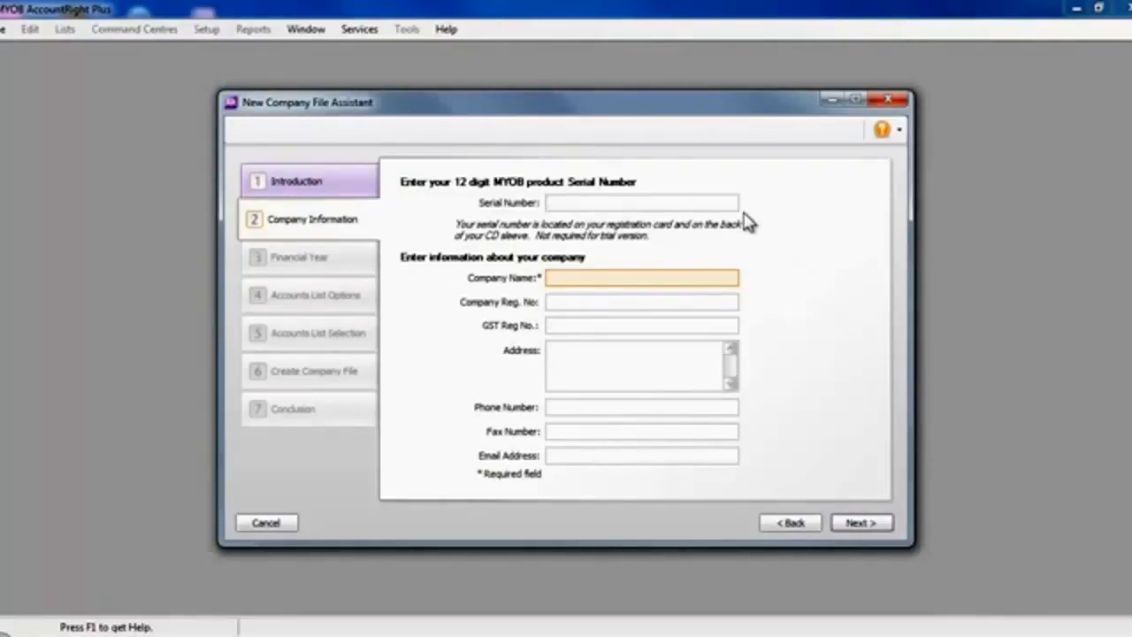
Enter Noddy's Kitchen Services as the company name and continue to the financial year settings.
{"action": "left_click", "coordinate": [648, 279]}
{"action": "type", "text": "Noddy's Kitchen Servic"}
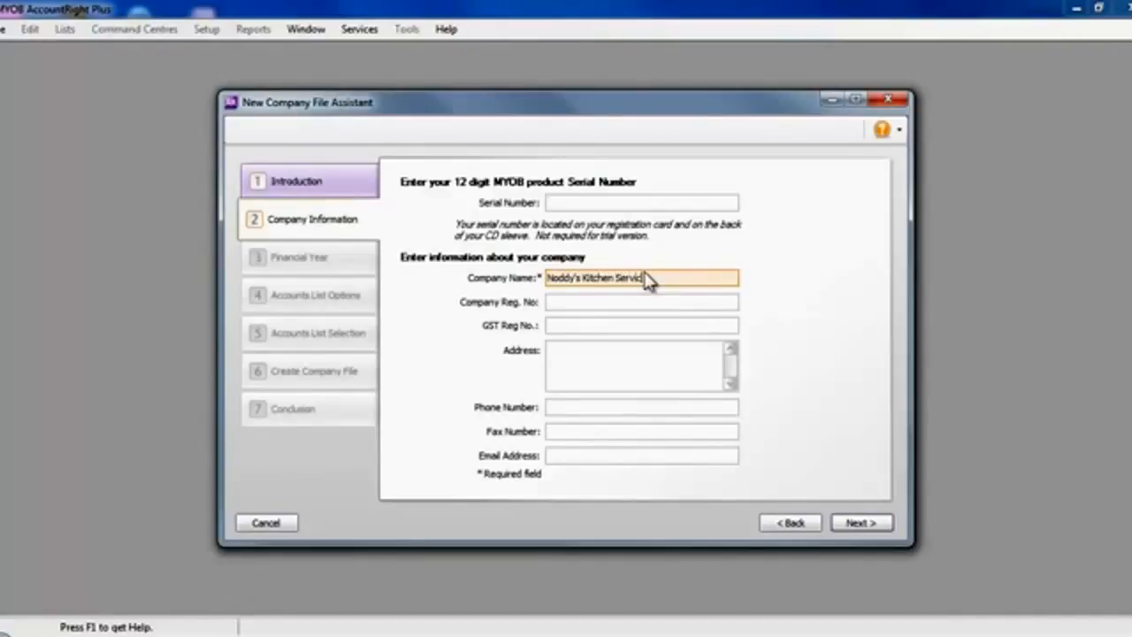
{"action": "type", "text": "es"}
{"action": "left_click", "coordinate": [859, 523]}
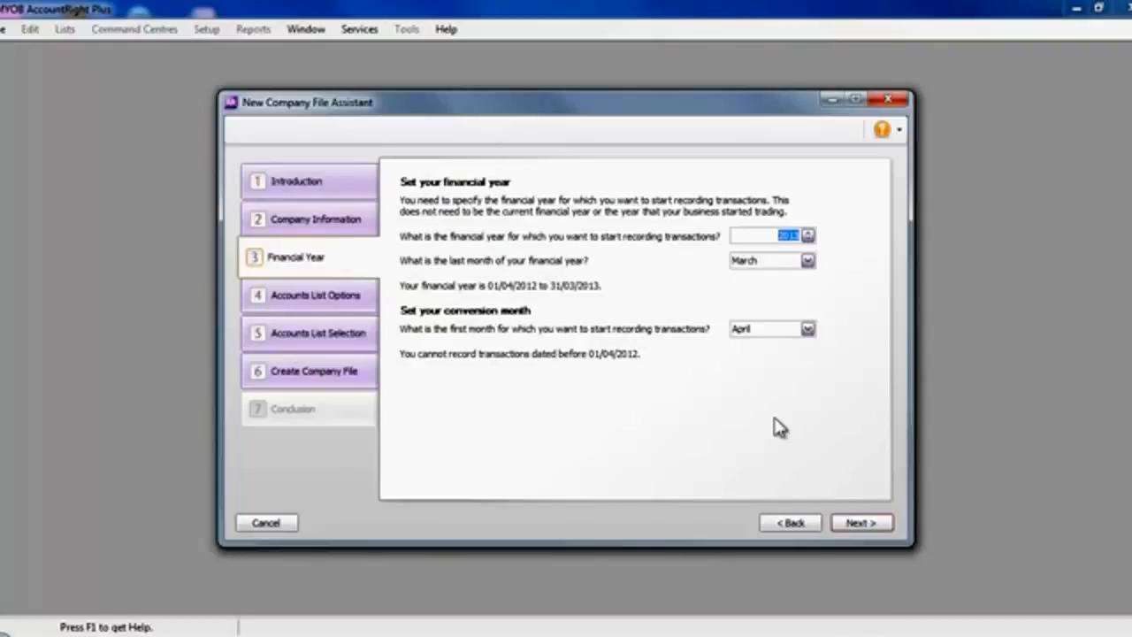
Accept financial year 2013 ending in March with April as conversion month, and start with an accounts list provided by MYOB.
{"action": "mouse_move", "coordinate": [775, 344]}
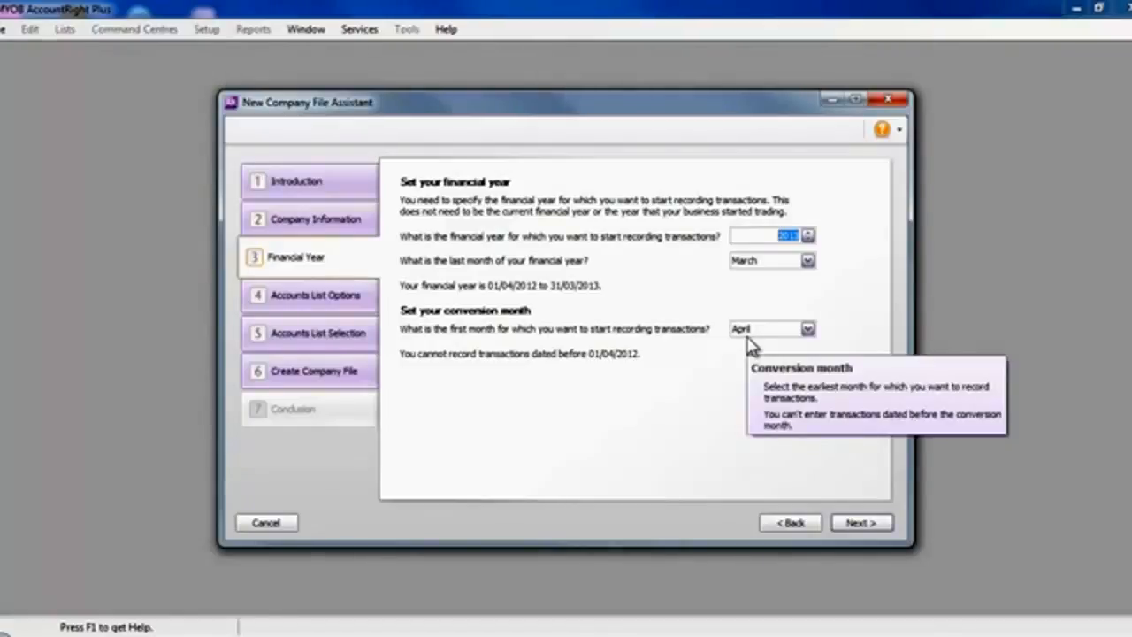
{"action": "left_click", "coordinate": [855, 522]}
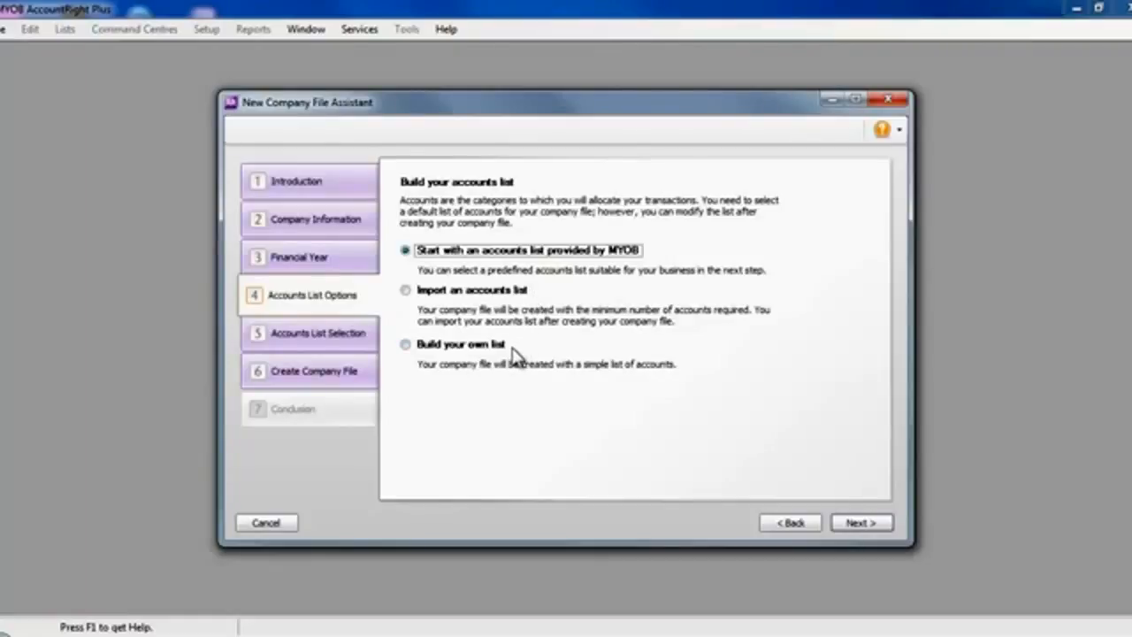
{"action": "mouse_move", "coordinate": [535, 258]}
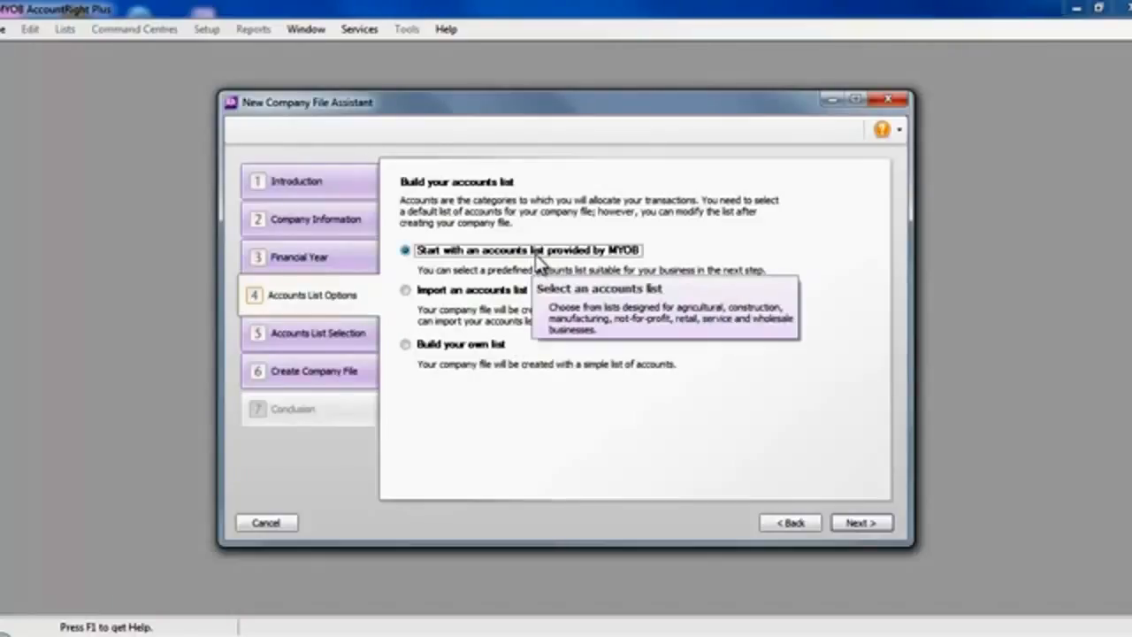
{"action": "left_click", "coordinate": [871, 523]}
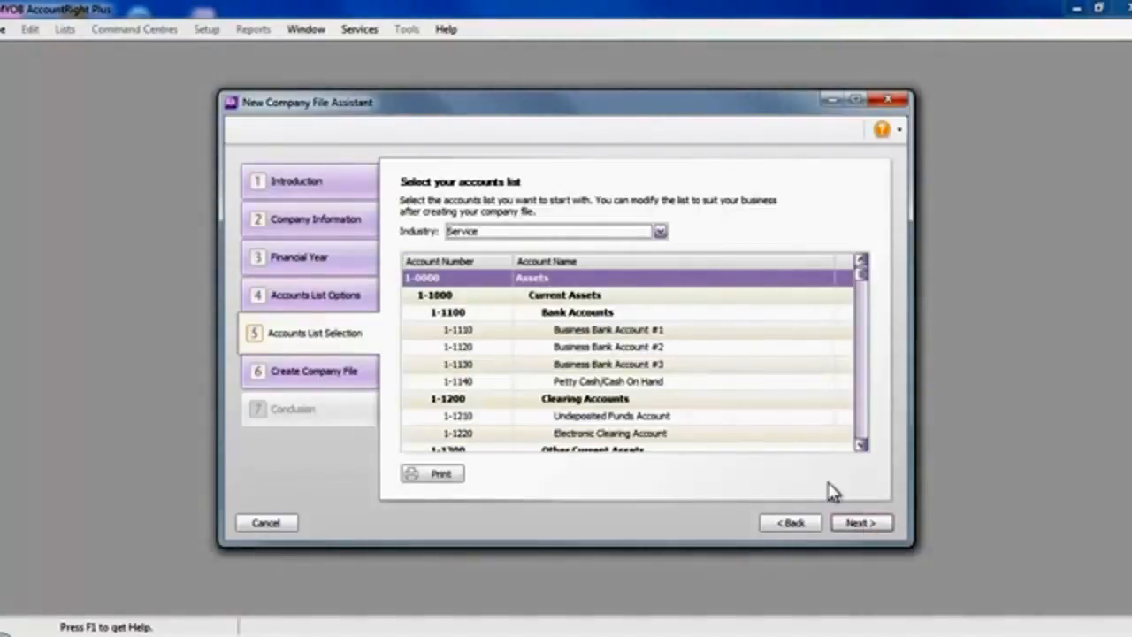
Choose the Service industry accounts list, review its accounts and continue to the company file creation.
{"action": "left_click", "coordinate": [660, 233]}
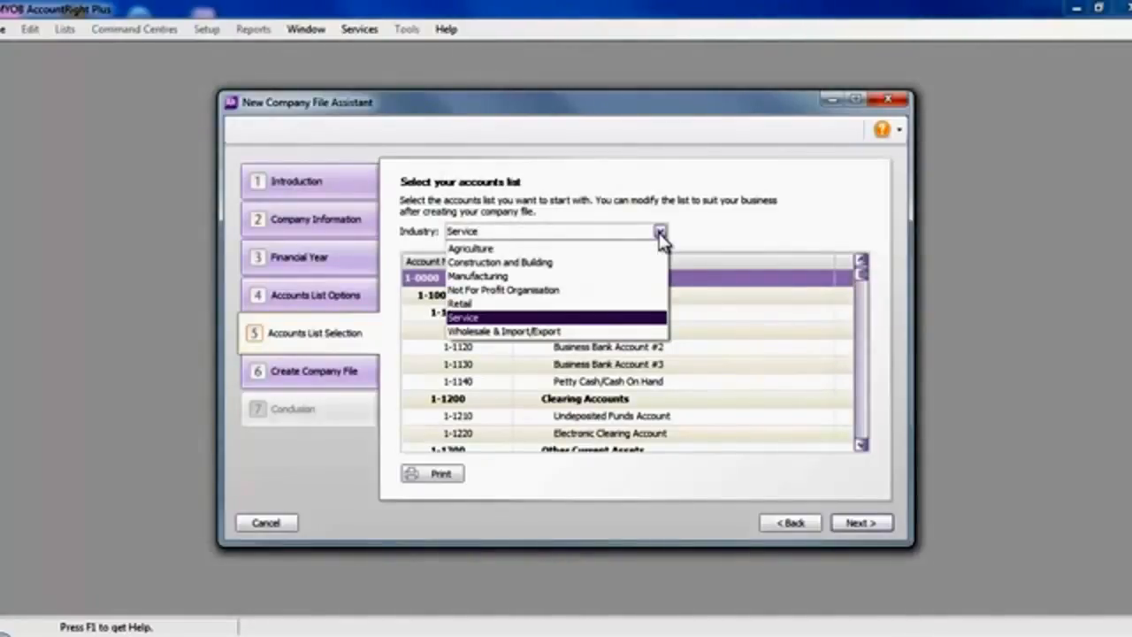
{"action": "left_click", "coordinate": [613, 317]}
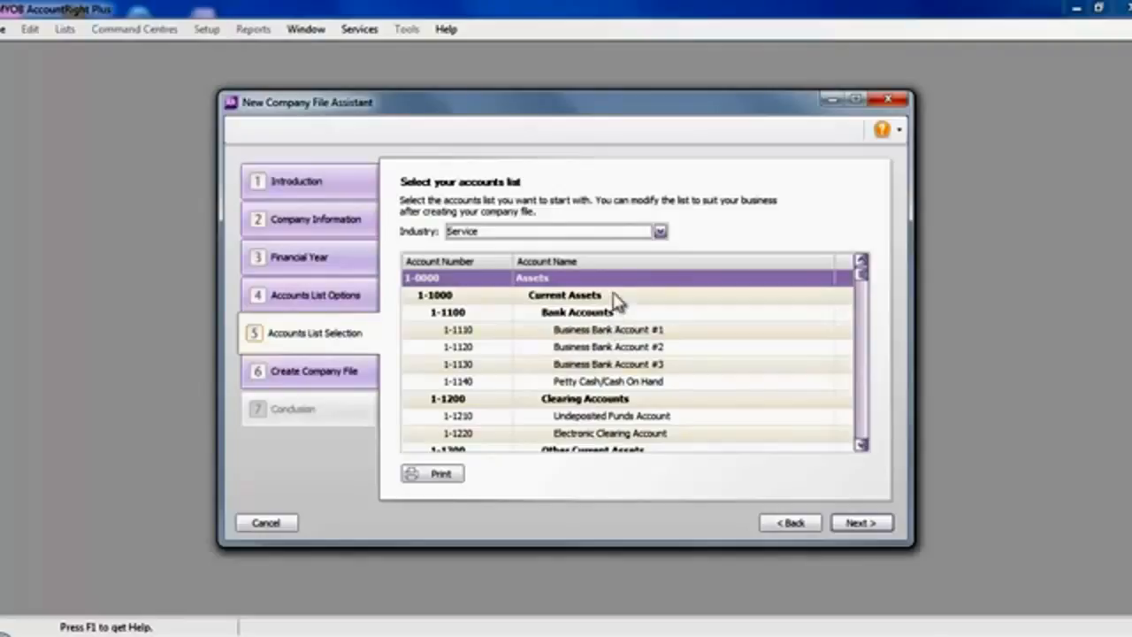
{"action": "left_click", "coordinate": [861, 445]}
{"action": "left_click", "coordinate": [861, 445]}
{"action": "left_click", "coordinate": [861, 445]}
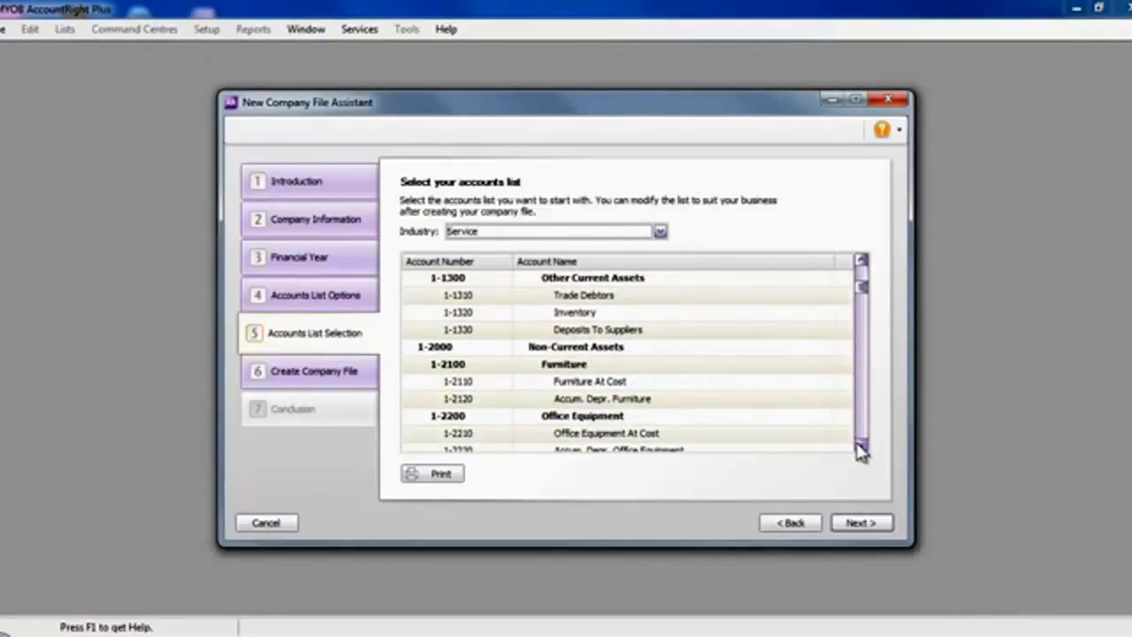
{"action": "left_click", "coordinate": [861, 445]}
{"action": "left_click", "coordinate": [861, 445]}
{"action": "left_click", "coordinate": [861, 445]}
{"action": "left_click", "coordinate": [860, 445]}
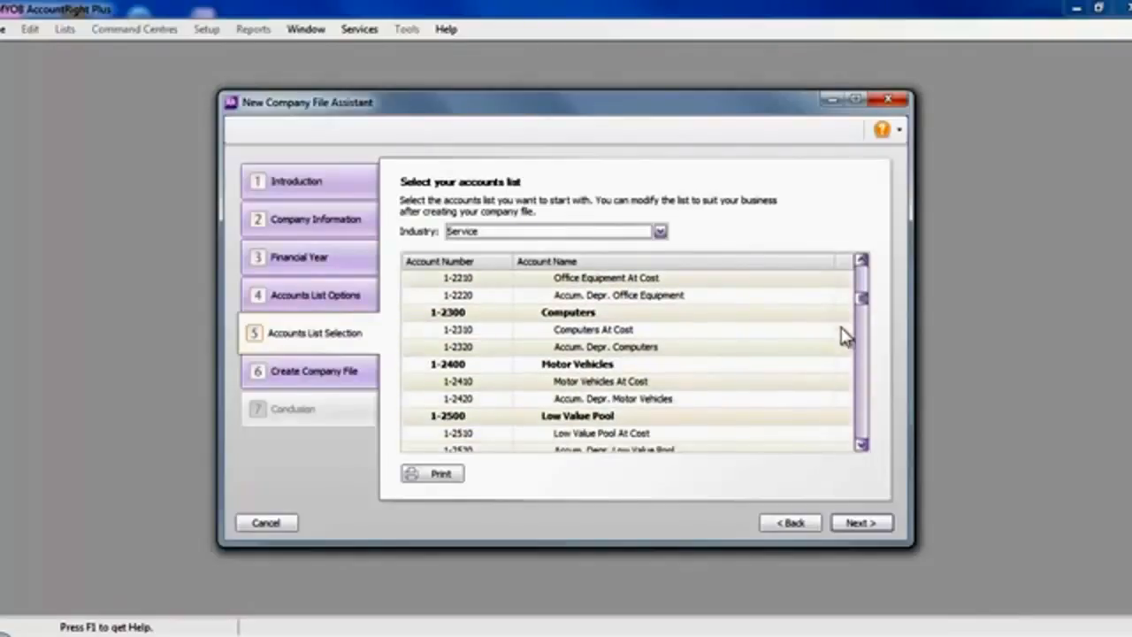
{"action": "left_click_drag", "start_coordinate": [864, 307], "coordinate": [861, 260]}
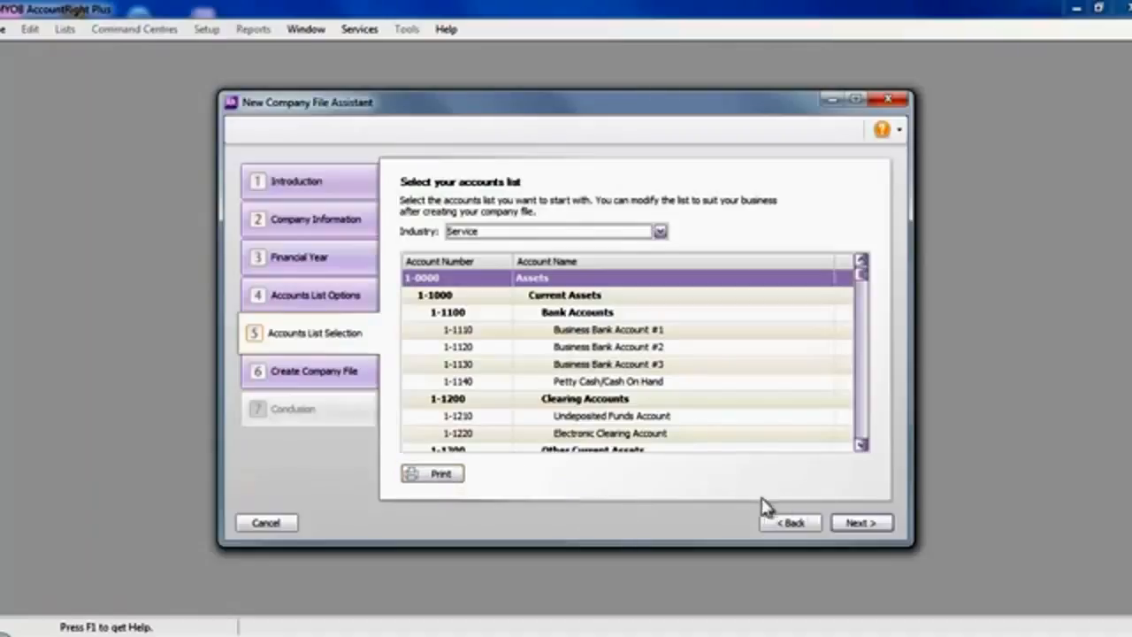
{"action": "left_click", "coordinate": [851, 523]}
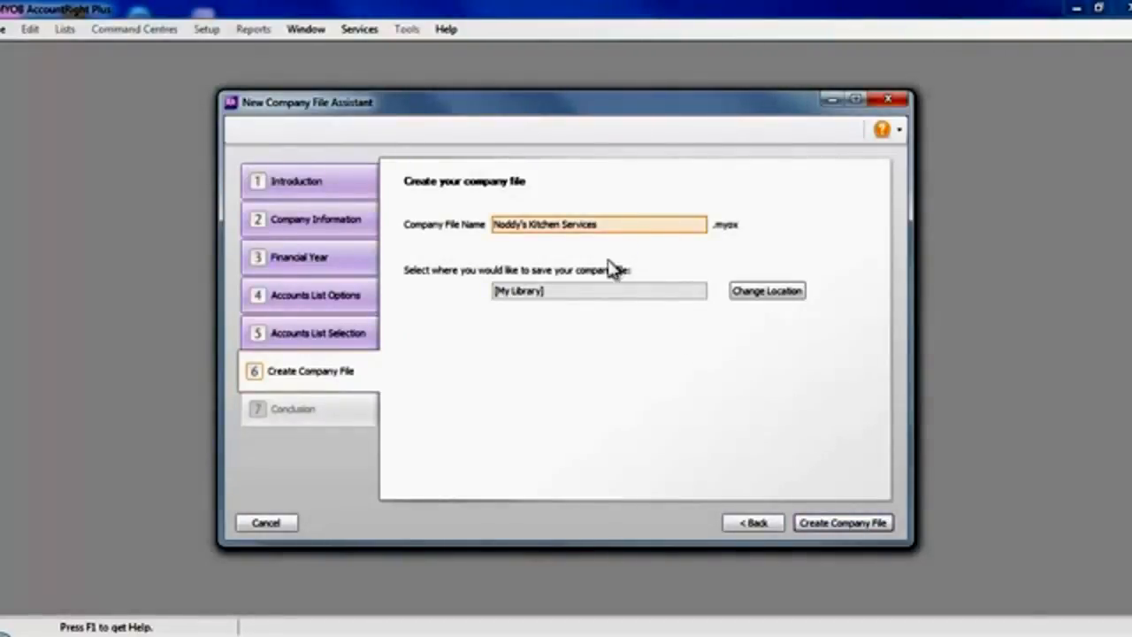
Create the company file in My Library, overwriting the existing local file of the same name.
{"action": "mouse_move", "coordinate": [557, 304]}
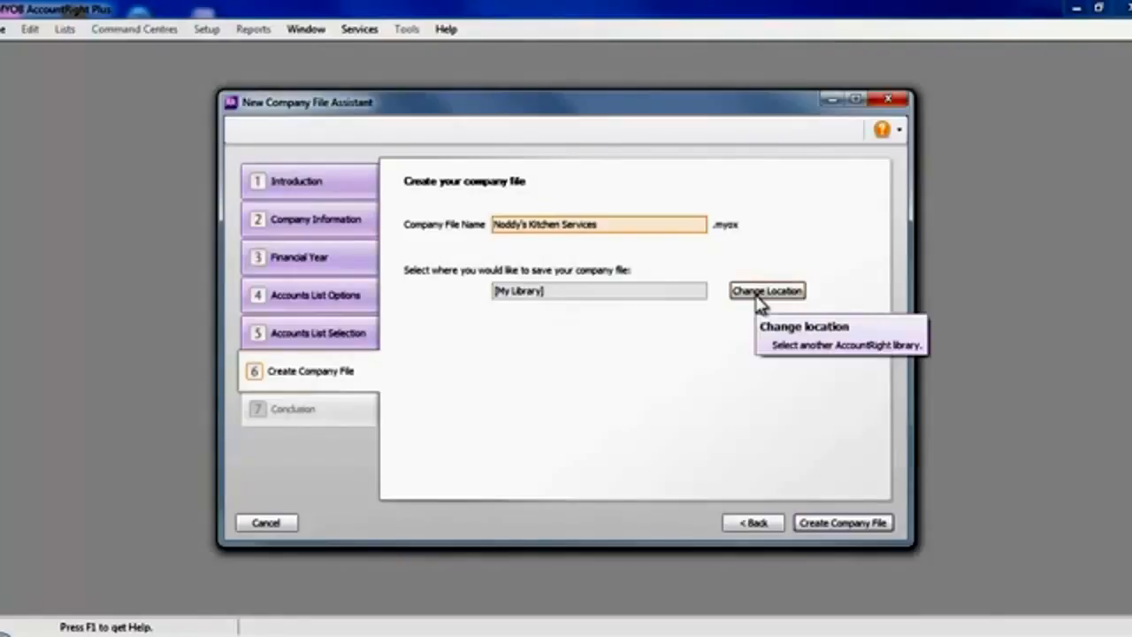
{"action": "left_click", "coordinate": [835, 521]}
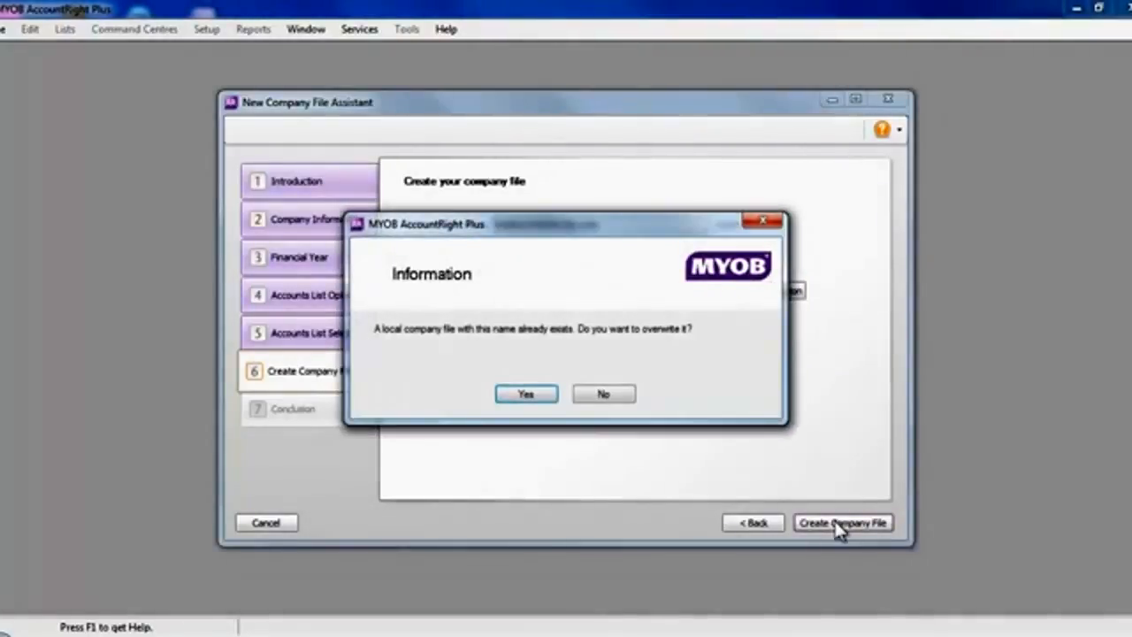
{"action": "left_click", "coordinate": [539, 395]}
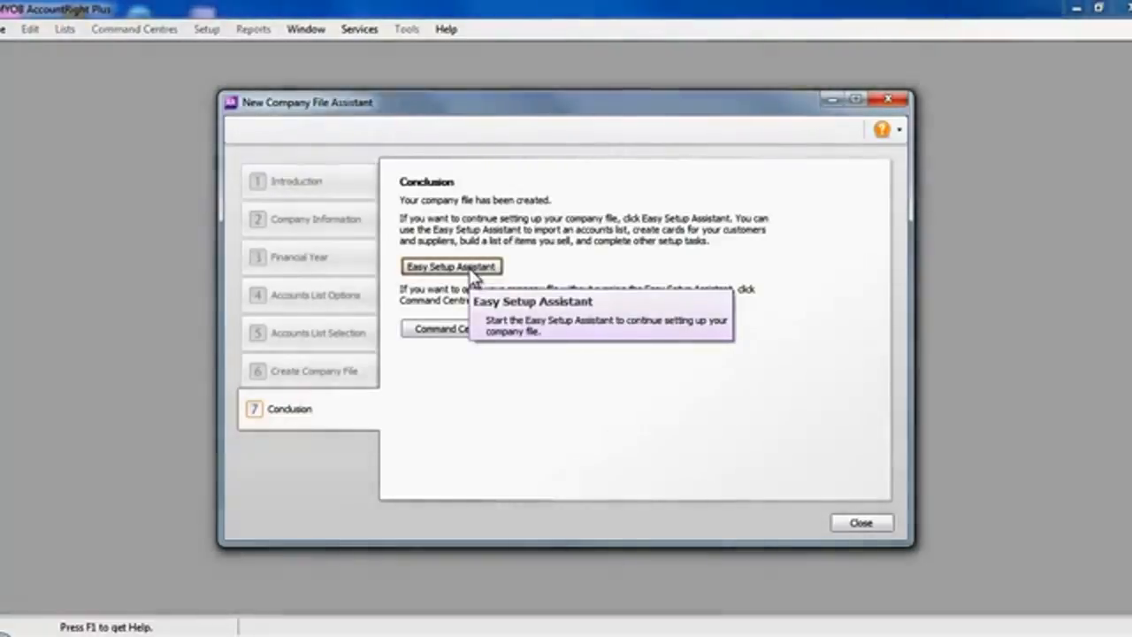
Start the Easy Setup Assistant, choose Activate Later for the company file and acknowledge the activation notice.
{"action": "left_click", "coordinate": [472, 276]}
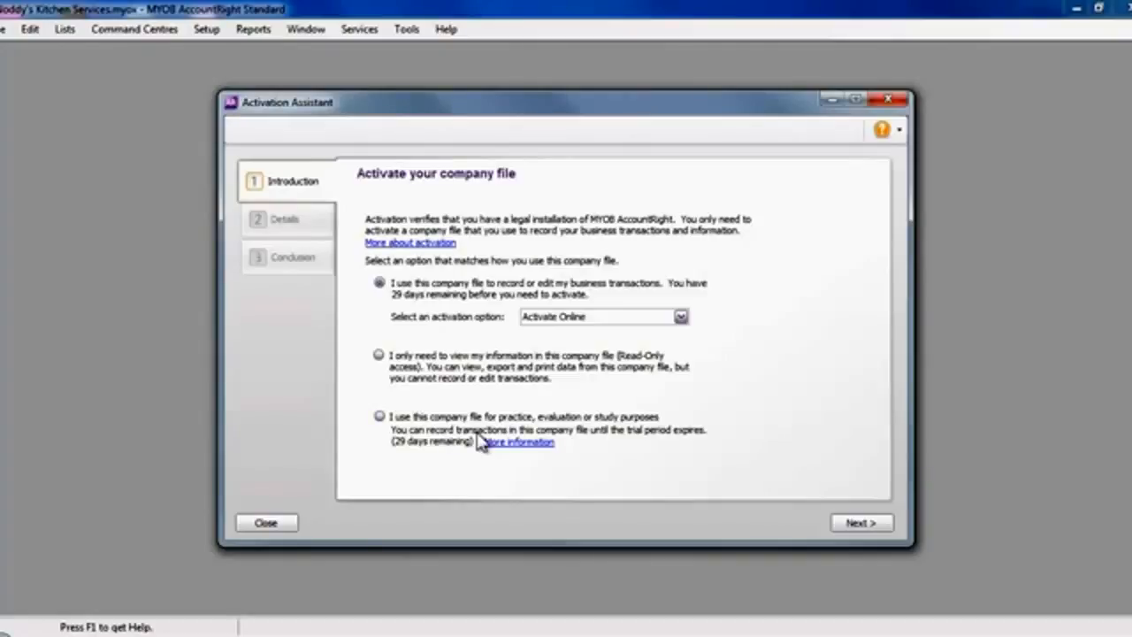
{"action": "left_click", "coordinate": [680, 317]}
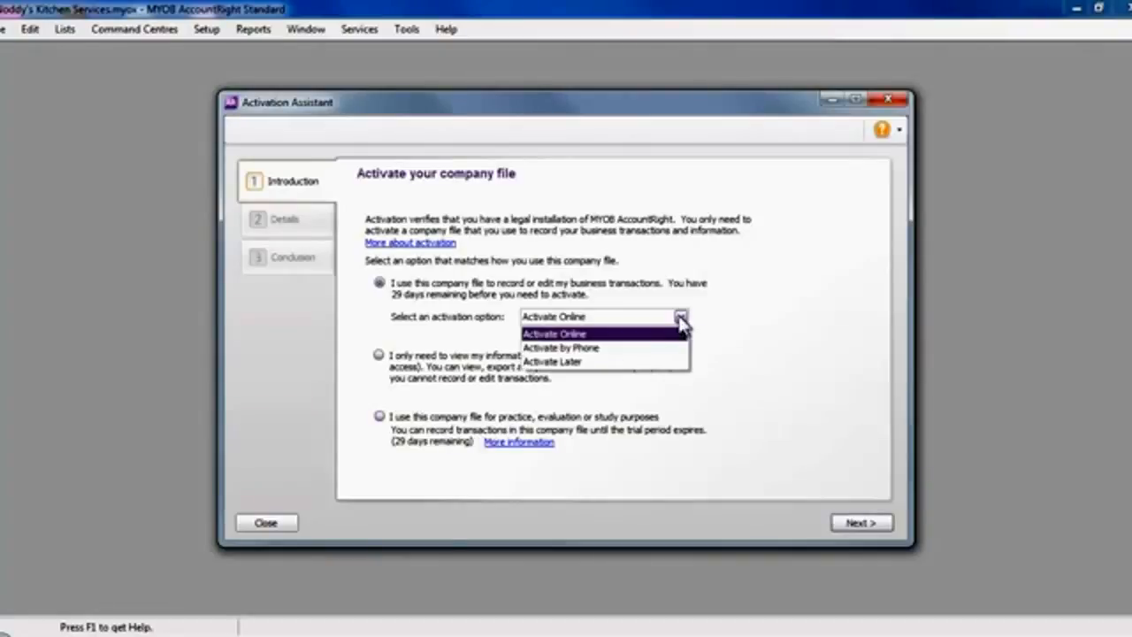
{"action": "left_click", "coordinate": [616, 363]}
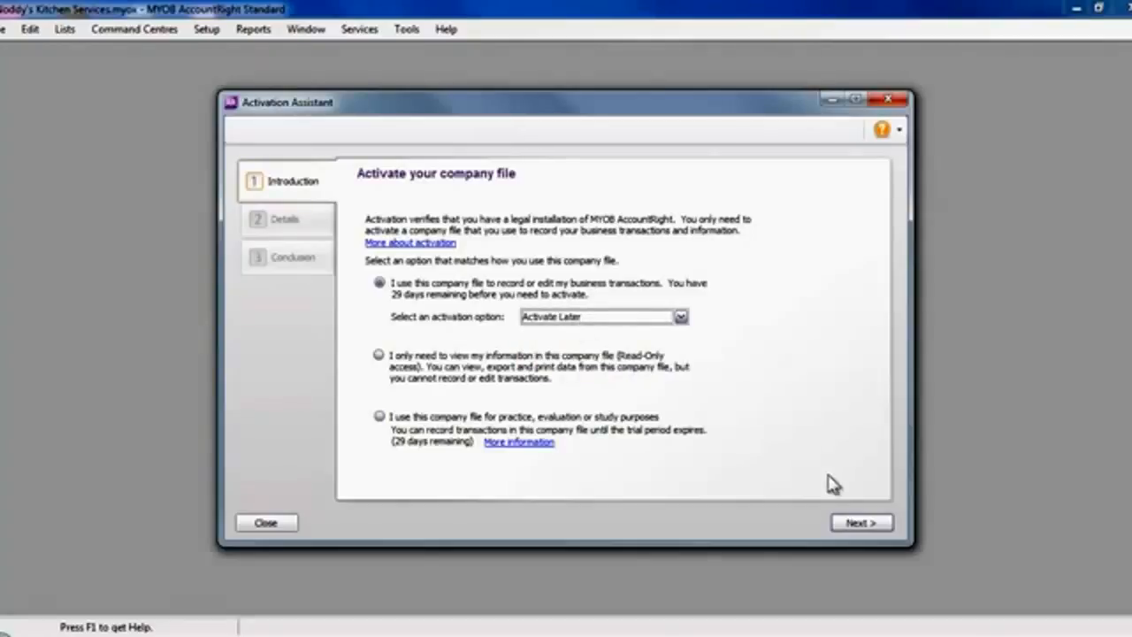
{"action": "left_click", "coordinate": [854, 522]}
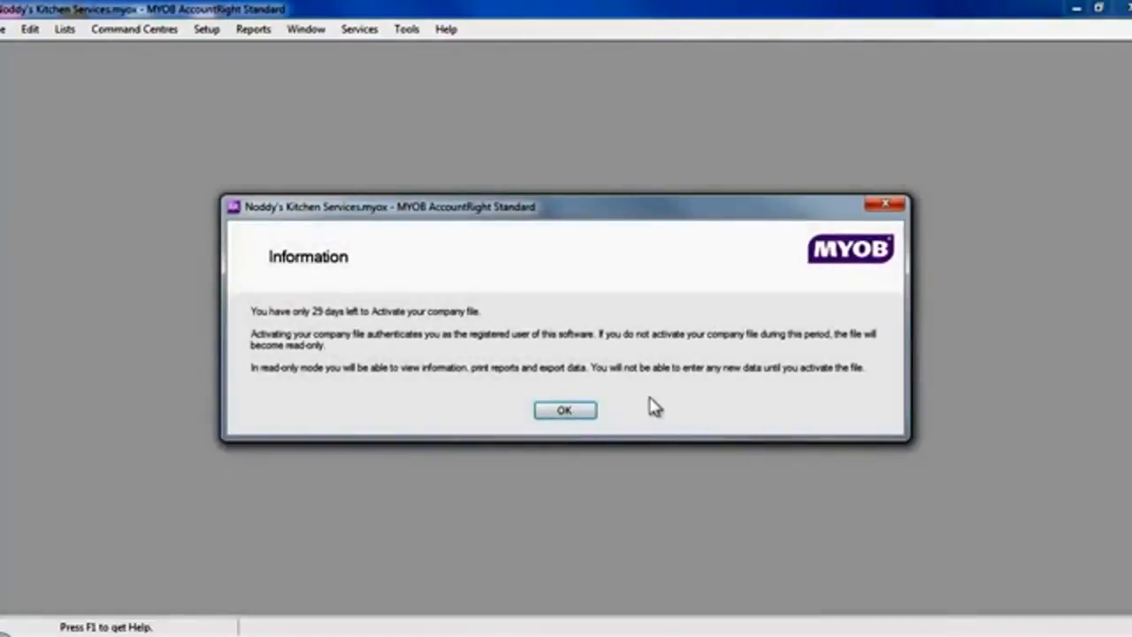
{"action": "left_click", "coordinate": [566, 411]}
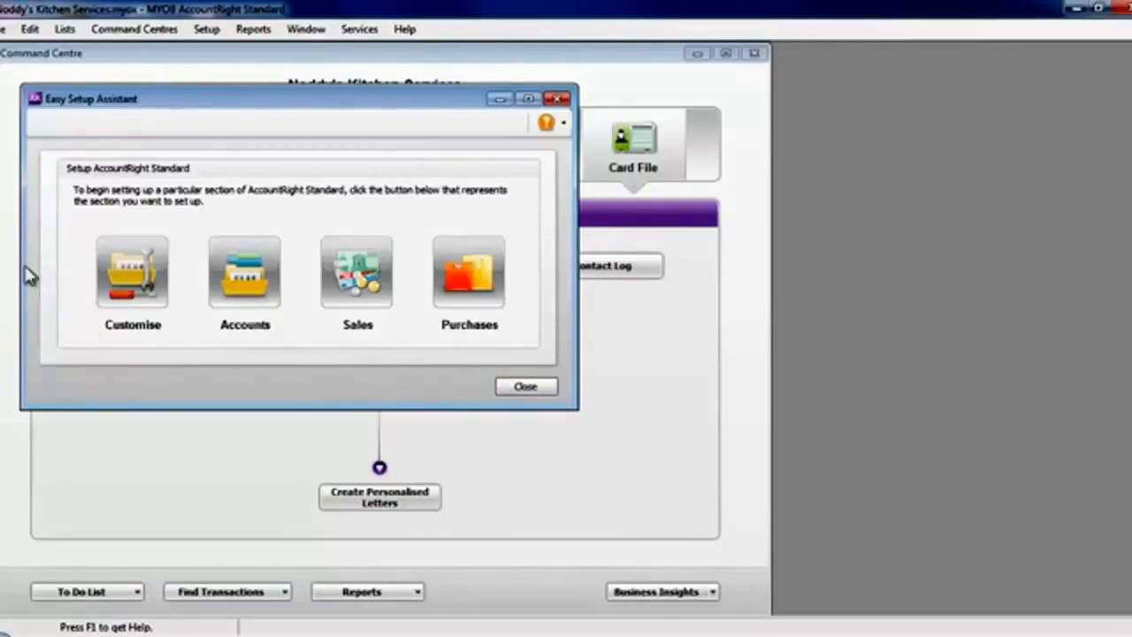
Open the Customise setup assistant and accept the preselected data entry preferences.
{"action": "left_click", "coordinate": [132, 270]}
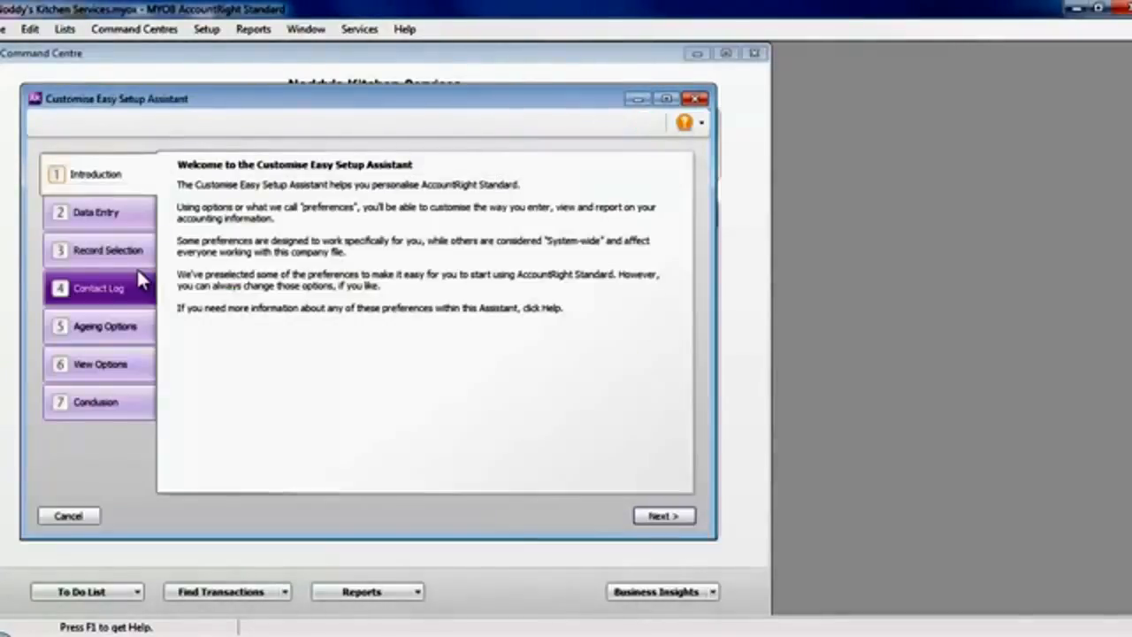
{"action": "left_click", "coordinate": [662, 517]}
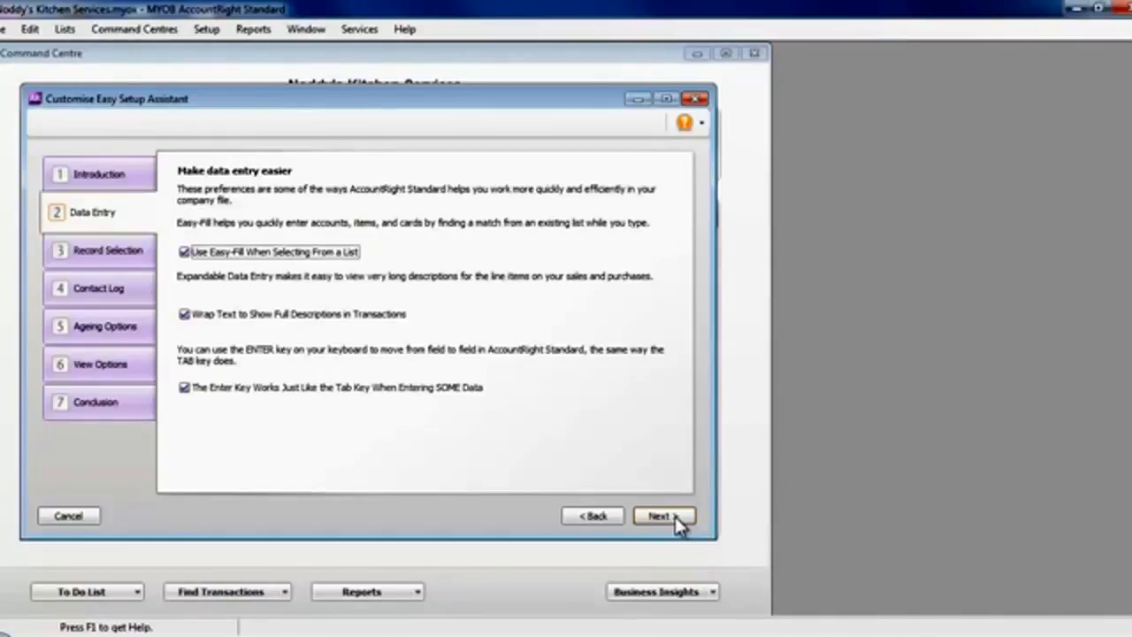
{"action": "left_click", "coordinate": [675, 517]}
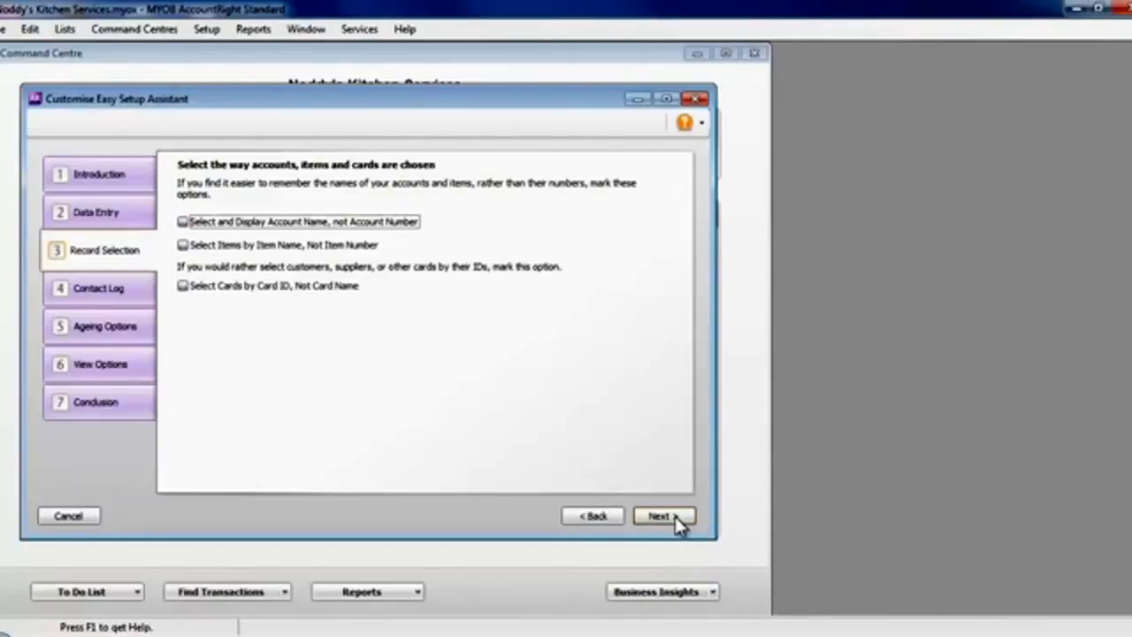
{"action": "left_click", "coordinate": [196, 228]}
{"action": "left_click", "coordinate": [197, 228]}
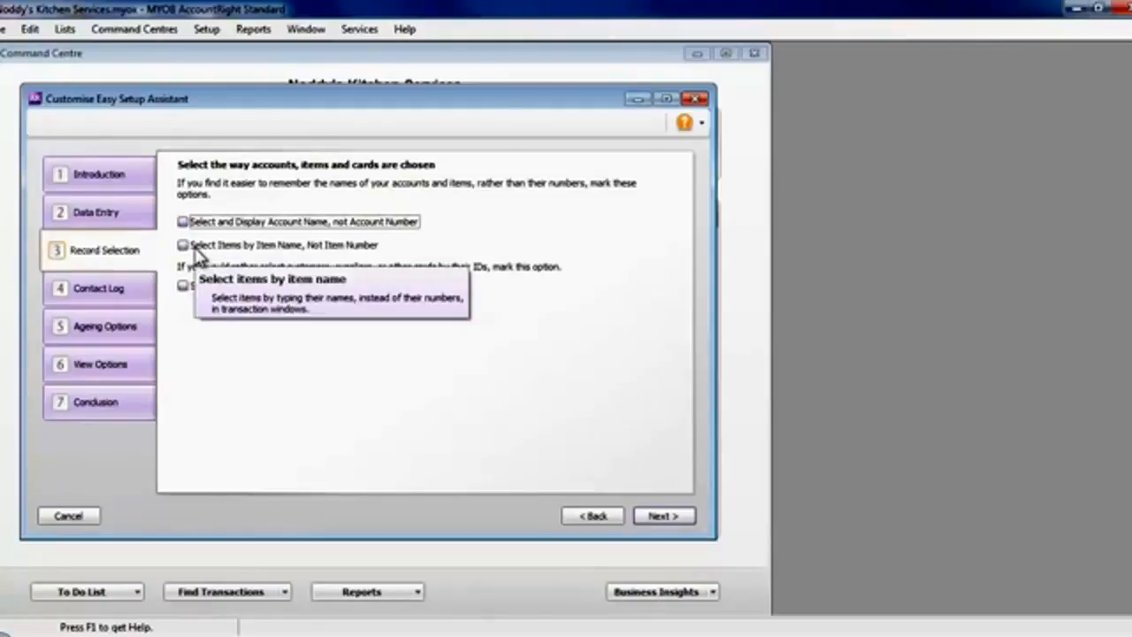
{"action": "left_click", "coordinate": [198, 252]}
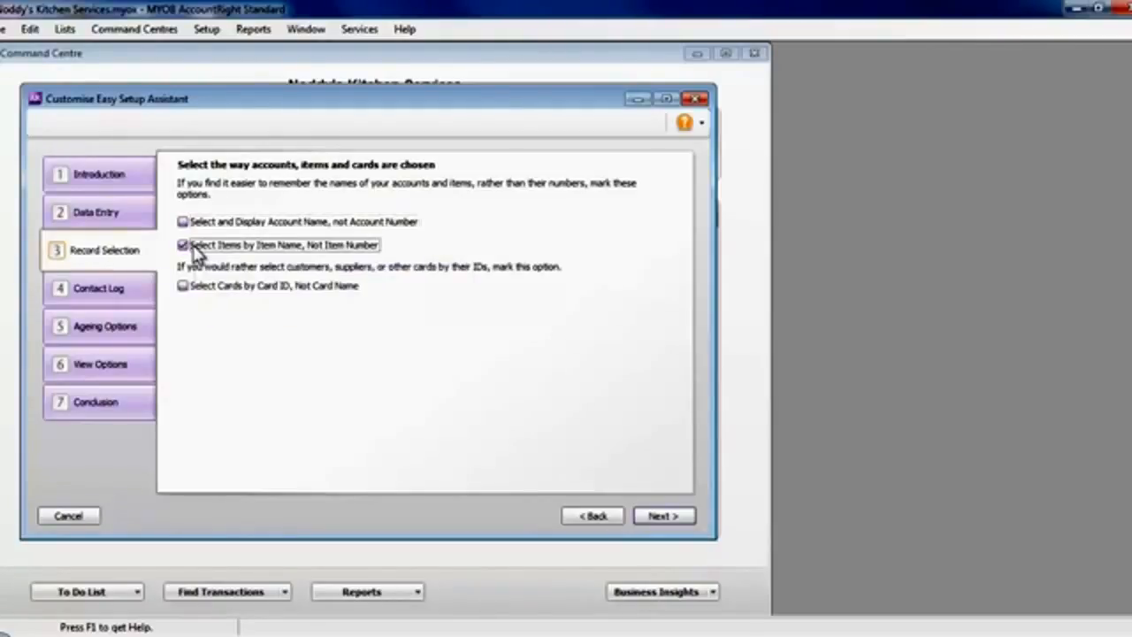
{"action": "left_click", "coordinate": [196, 251]}
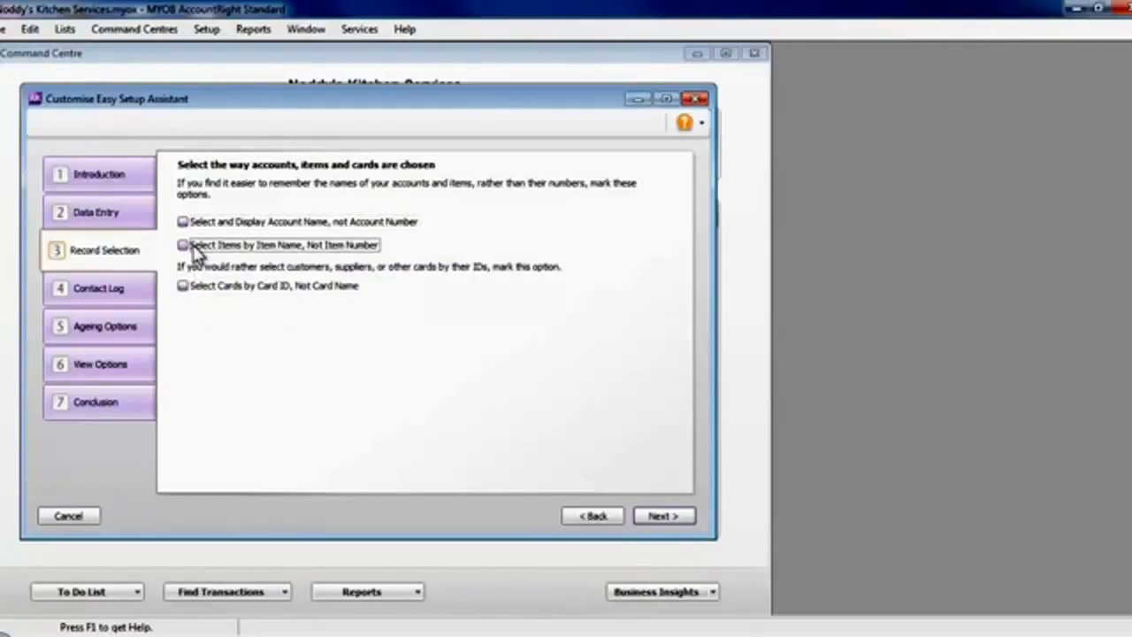
{"action": "left_click", "coordinate": [187, 294]}
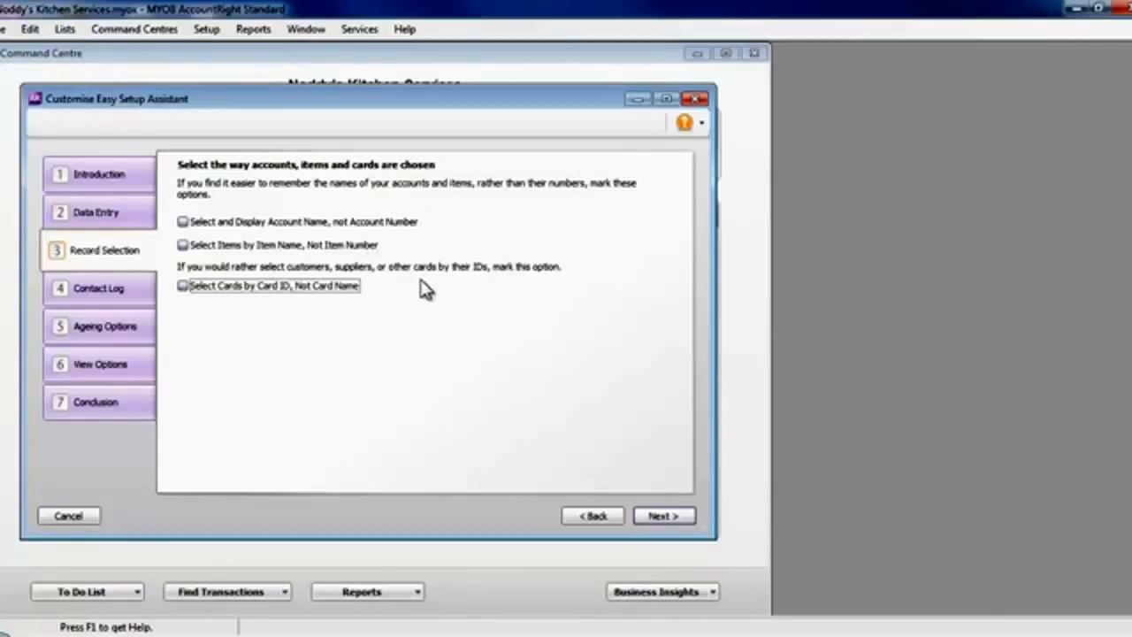
Keep the default record selection options and enable contact log entries for every cheque, deposit, sale and purchase.
{"action": "left_click", "coordinate": [656, 518]}
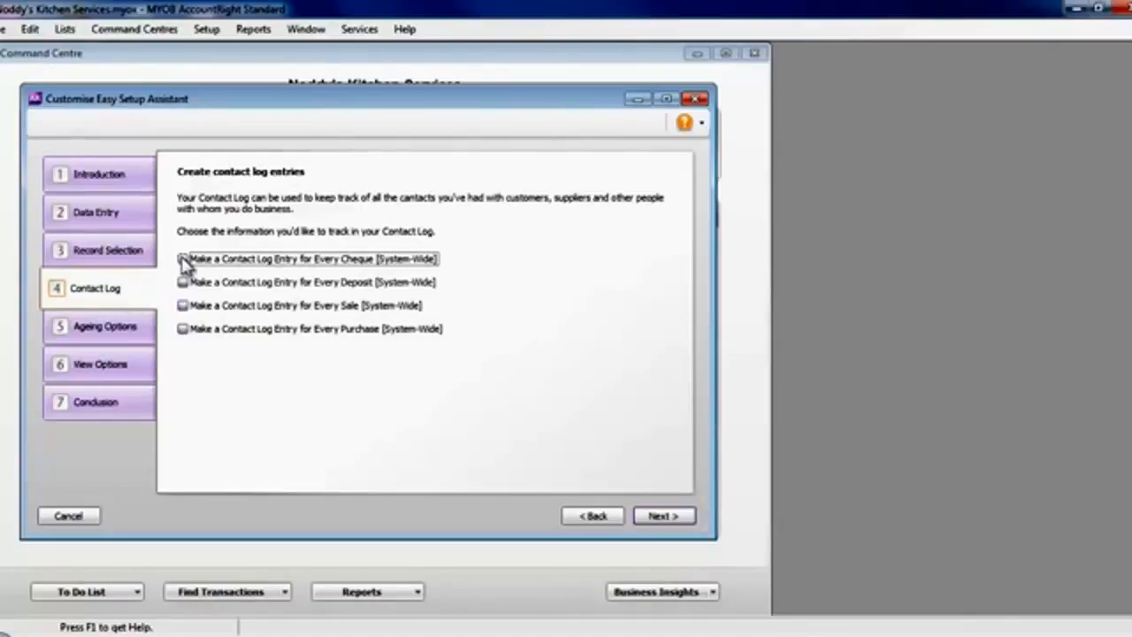
{"action": "left_click", "coordinate": [182, 259]}
{"action": "left_click", "coordinate": [182, 281]}
{"action": "left_click", "coordinate": [182, 305]}
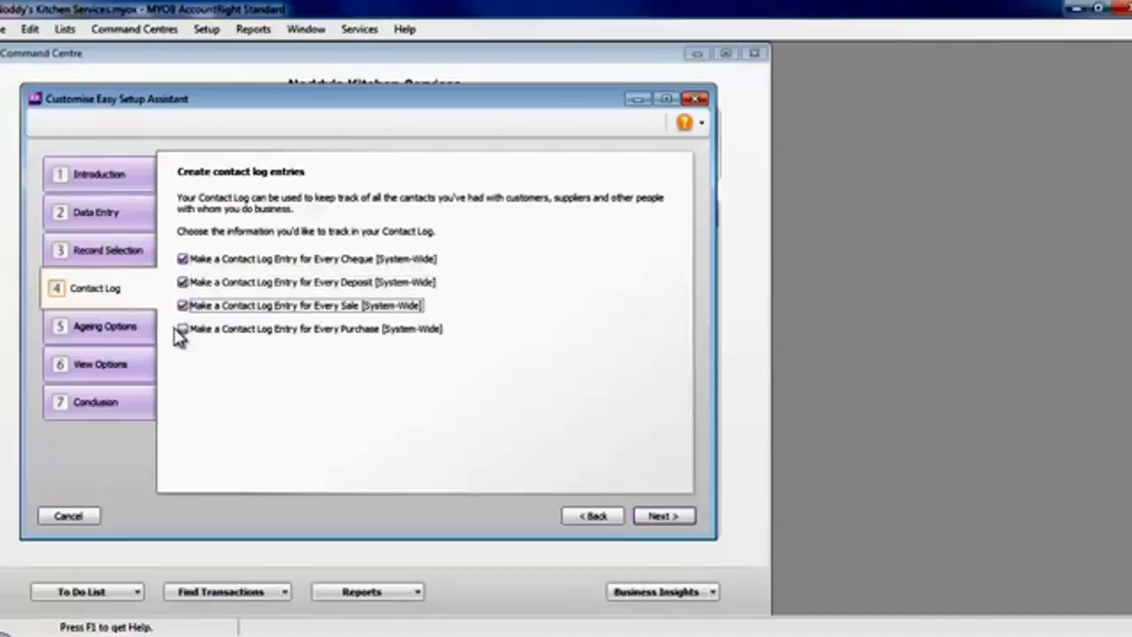
{"action": "left_click", "coordinate": [179, 329]}
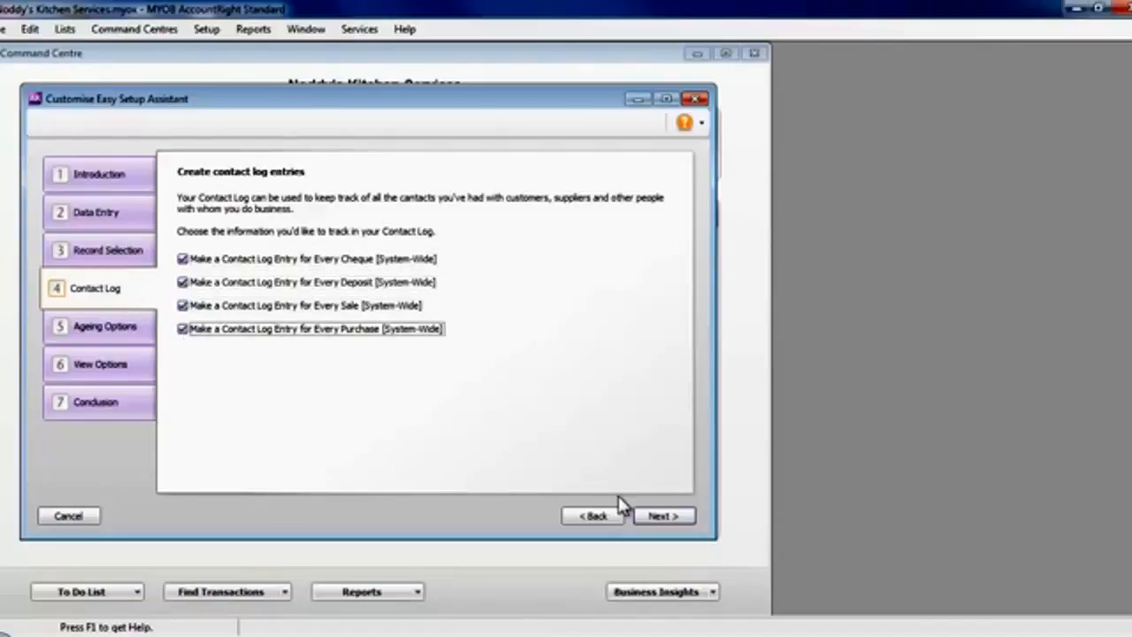
{"action": "left_click", "coordinate": [666, 514]}
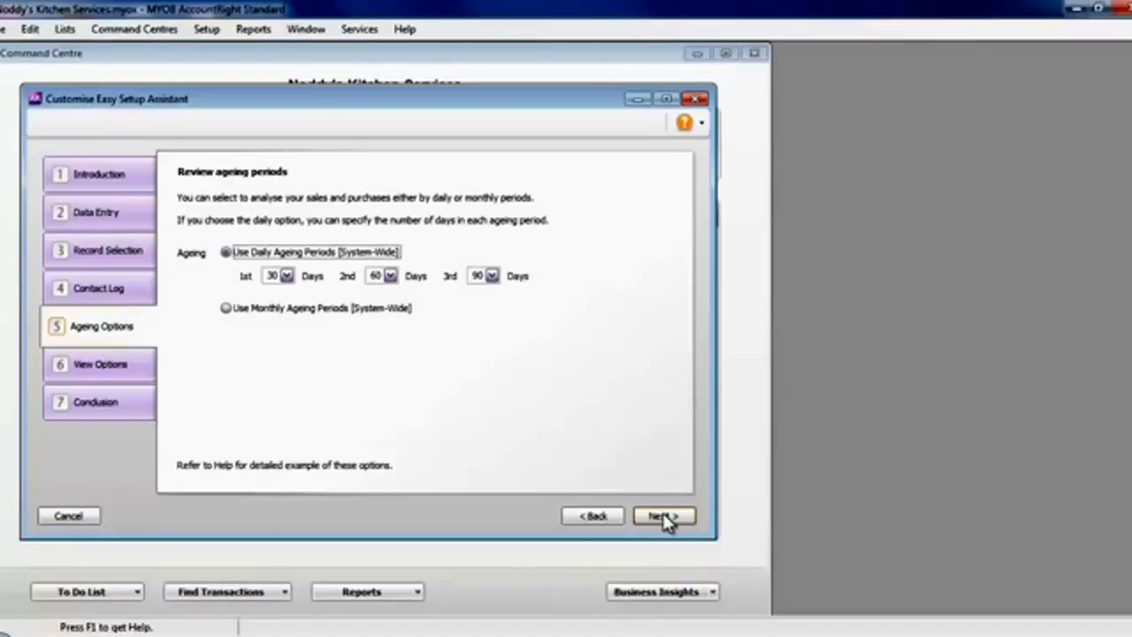
Keep the daily ageing periods and choose Help from the Internet, finishing the Customise assistant.
{"action": "left_click", "coordinate": [665, 518]}
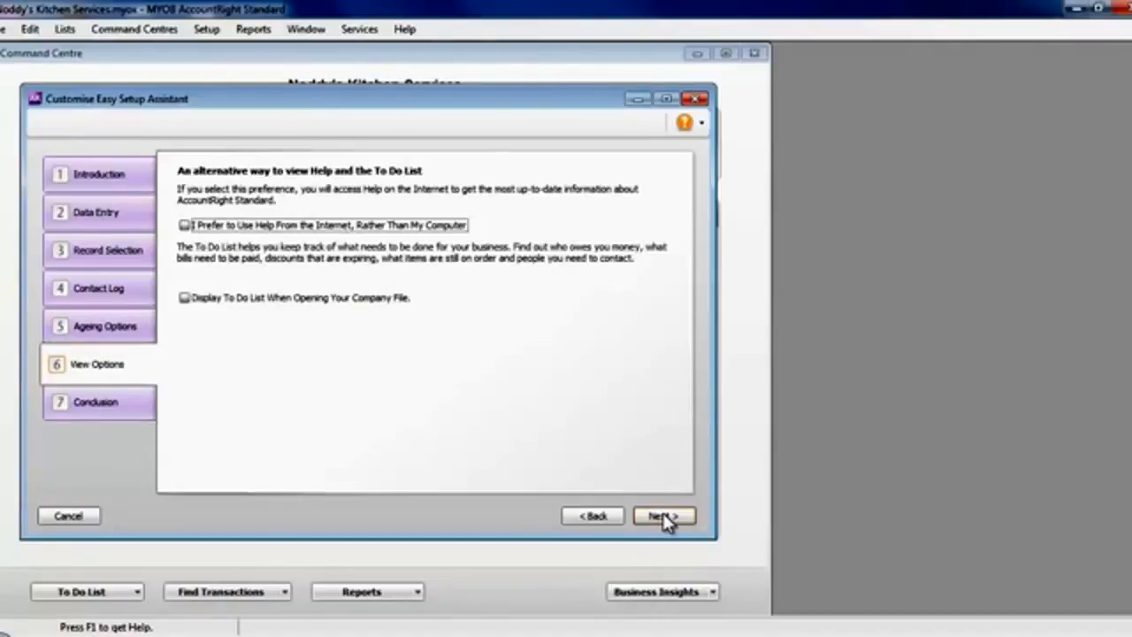
{"action": "left_click", "coordinate": [186, 227]}
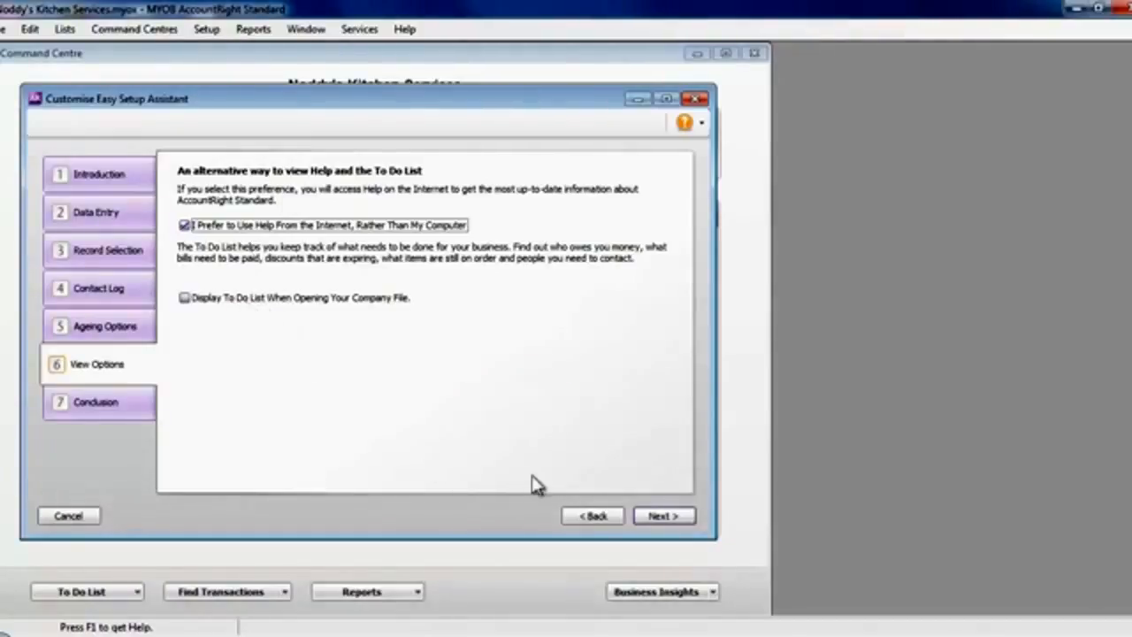
{"action": "left_click", "coordinate": [665, 516]}
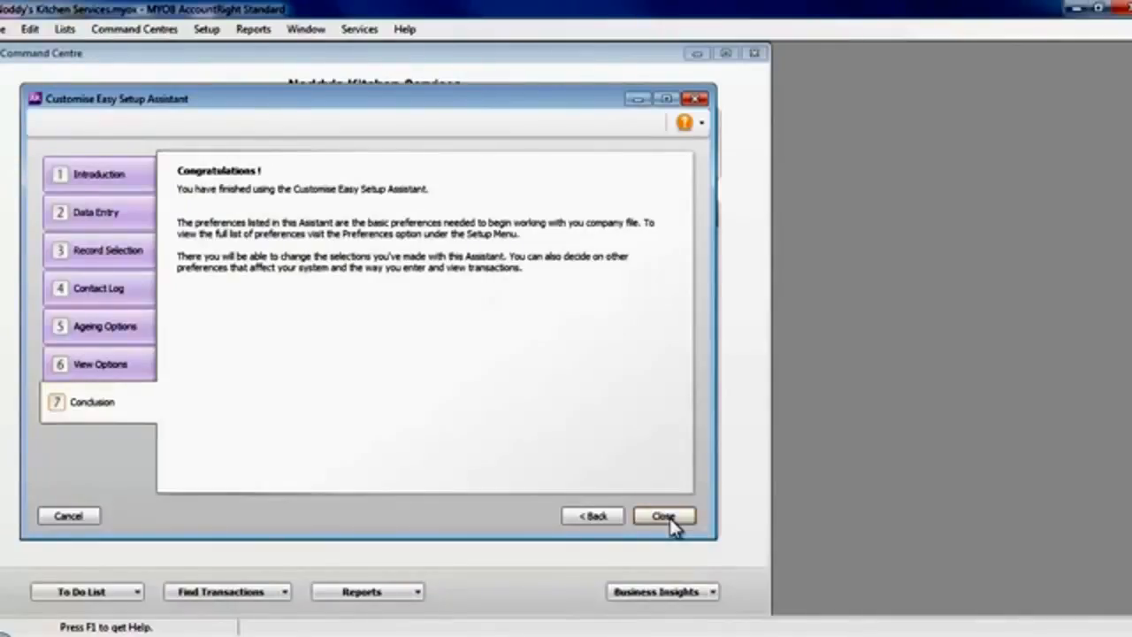
{"action": "left_click", "coordinate": [670, 518]}
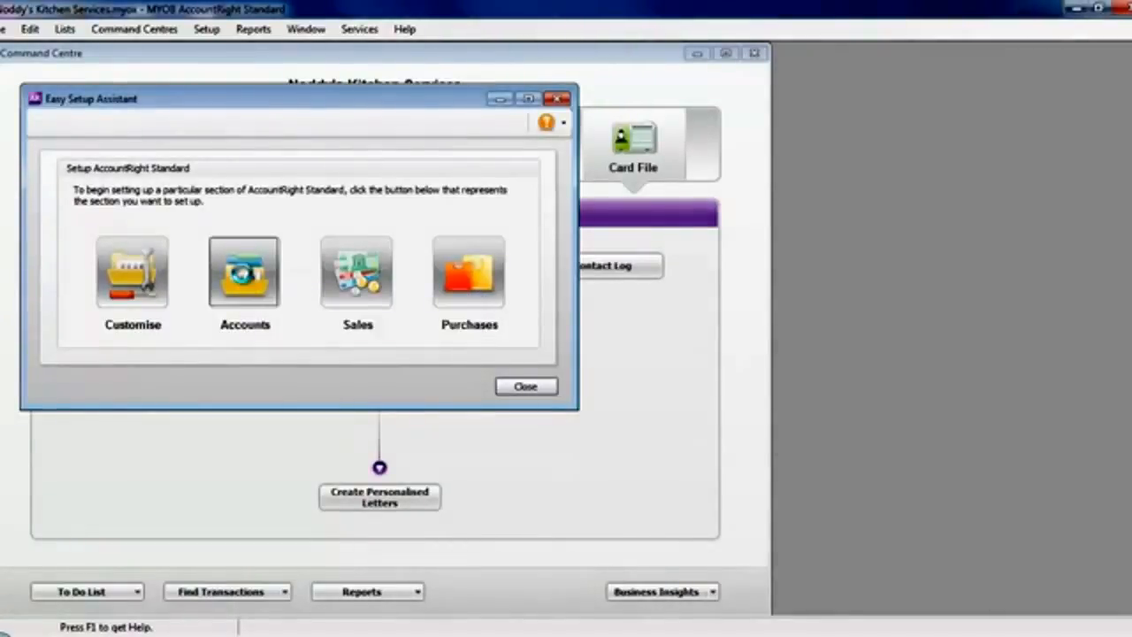
Start the Accounts setup assistant and delete Business Bank Account #3 from the accounts list.
{"action": "left_click", "coordinate": [245, 280]}
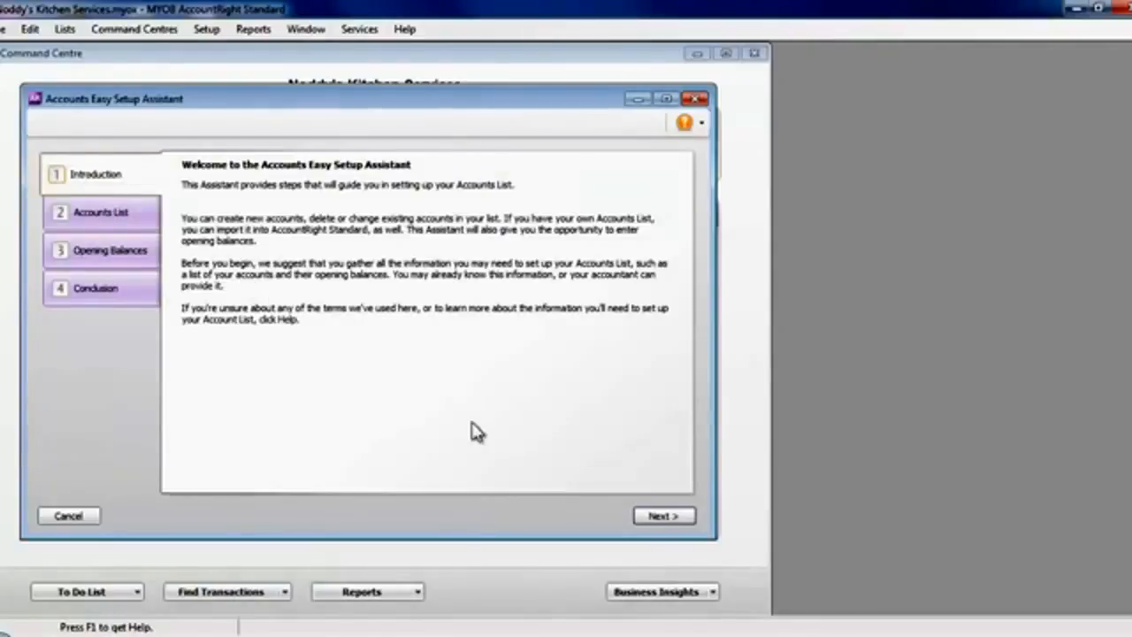
{"action": "left_click", "coordinate": [664, 516]}
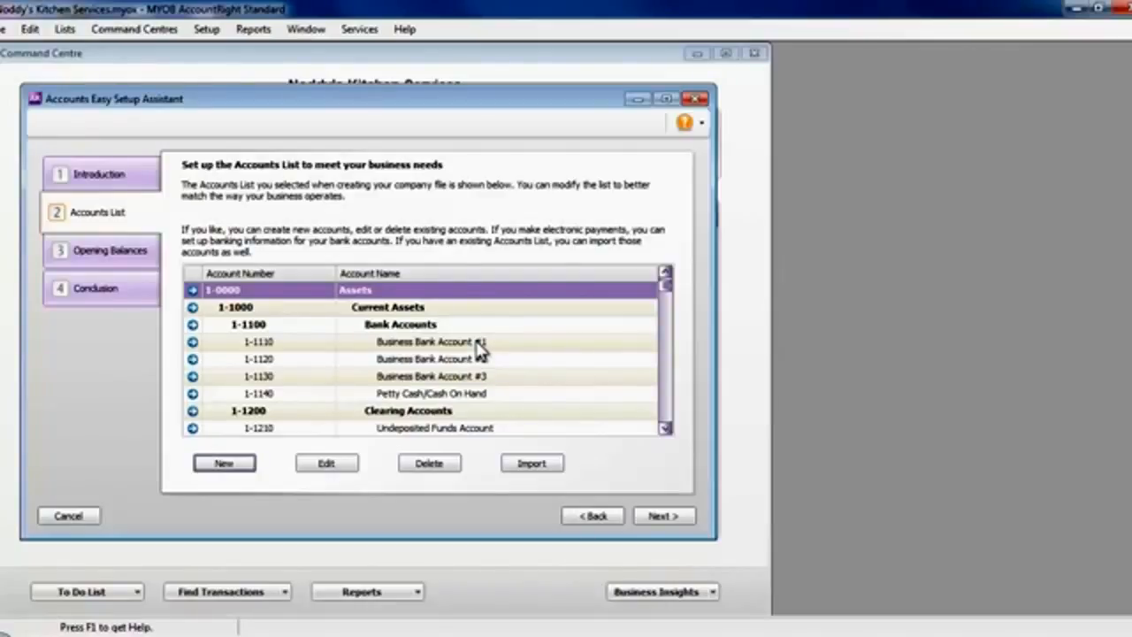
{"action": "left_click", "coordinate": [478, 377]}
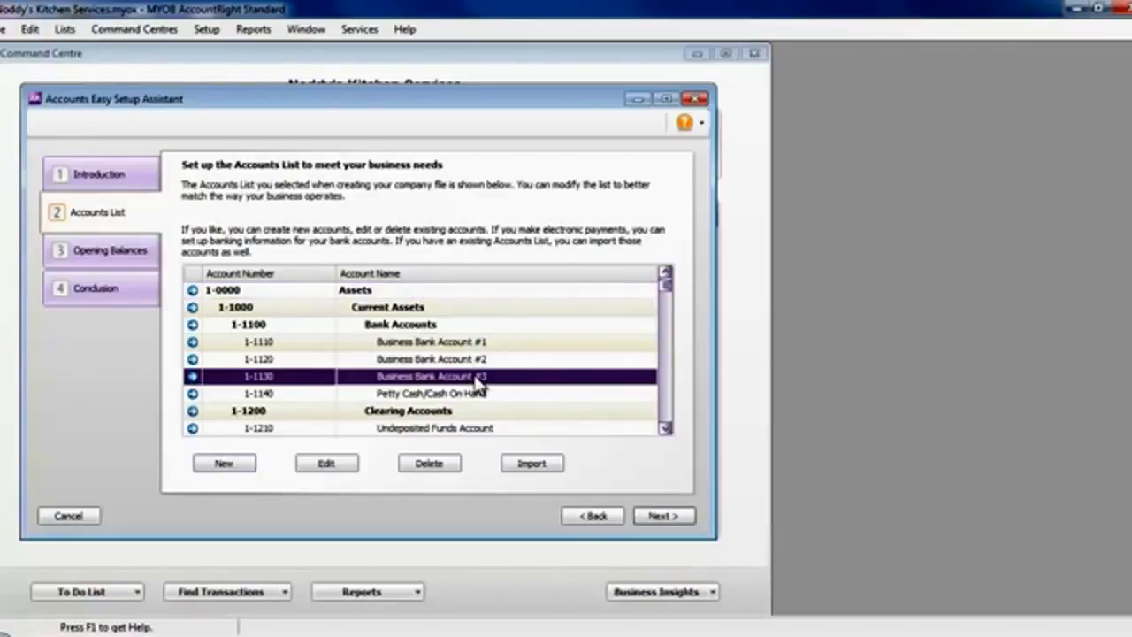
{"action": "left_click", "coordinate": [443, 469]}
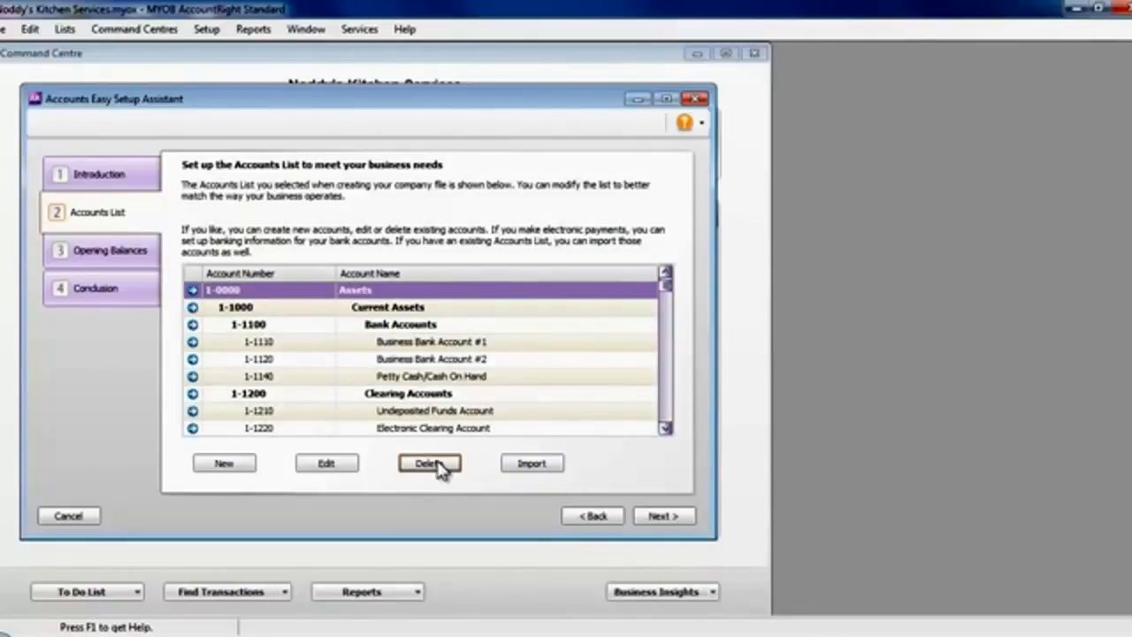
Rename Business Bank Account #1 as ANZ Bank Account and save the account.
{"action": "left_click", "coordinate": [460, 349]}
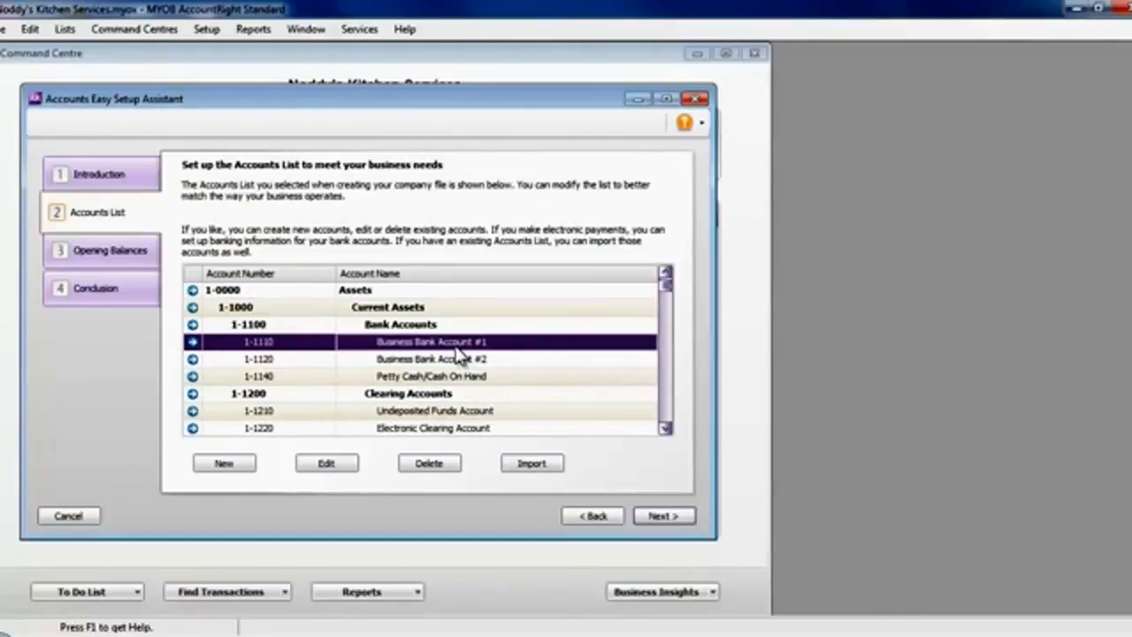
{"action": "left_click", "coordinate": [329, 463]}
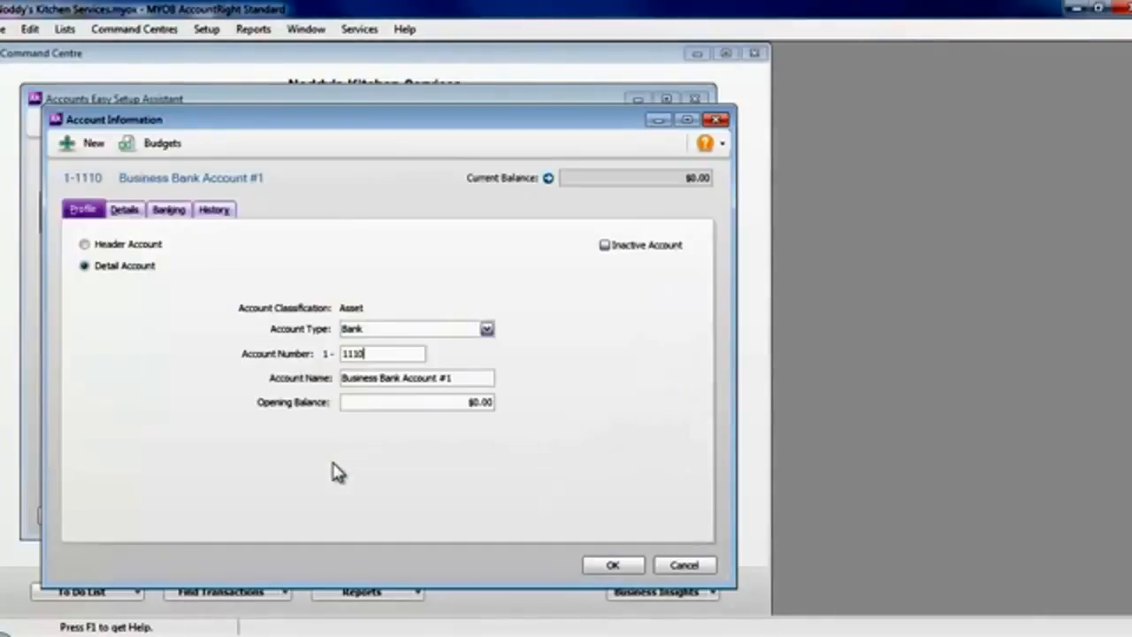
{"action": "left_click", "coordinate": [461, 378]}
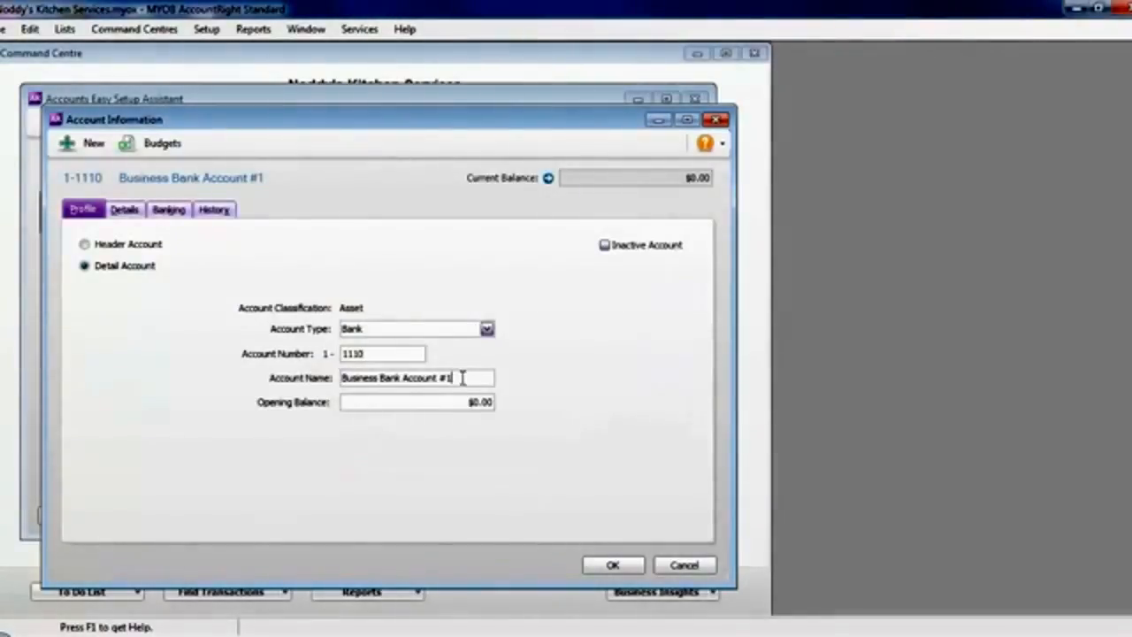
{"action": "left_click_drag", "start_coordinate": [462, 378], "coordinate": [438, 378]}
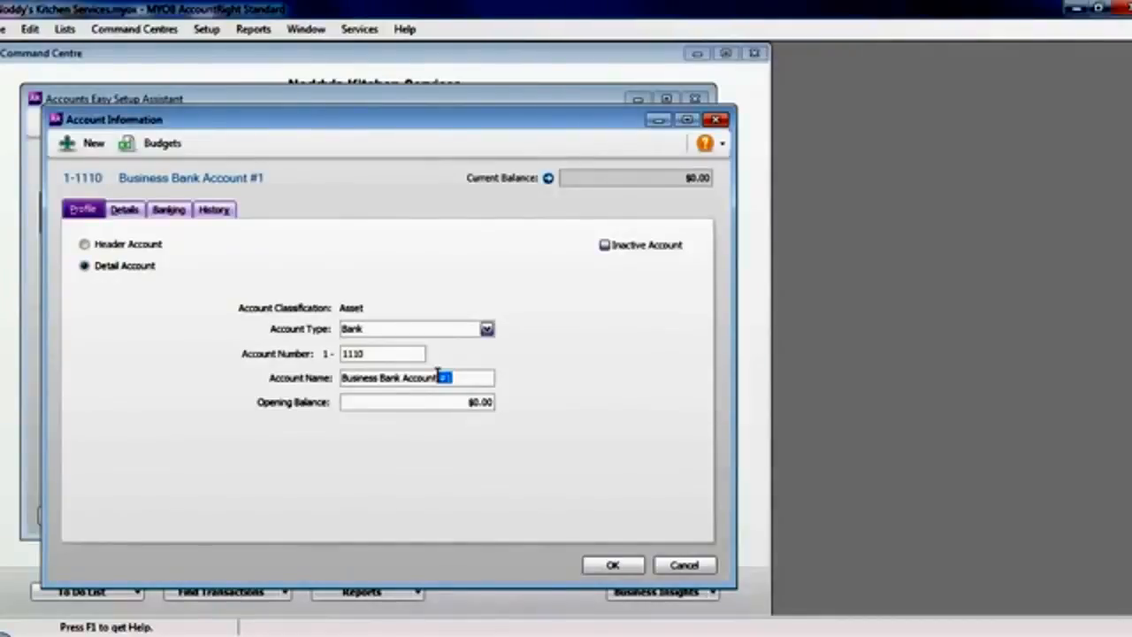
{"action": "key", "text": "BackSpace"}
{"action": "triple_click", "coordinate": [355, 375]}
{"action": "triple_click", "coordinate": [357, 375]}
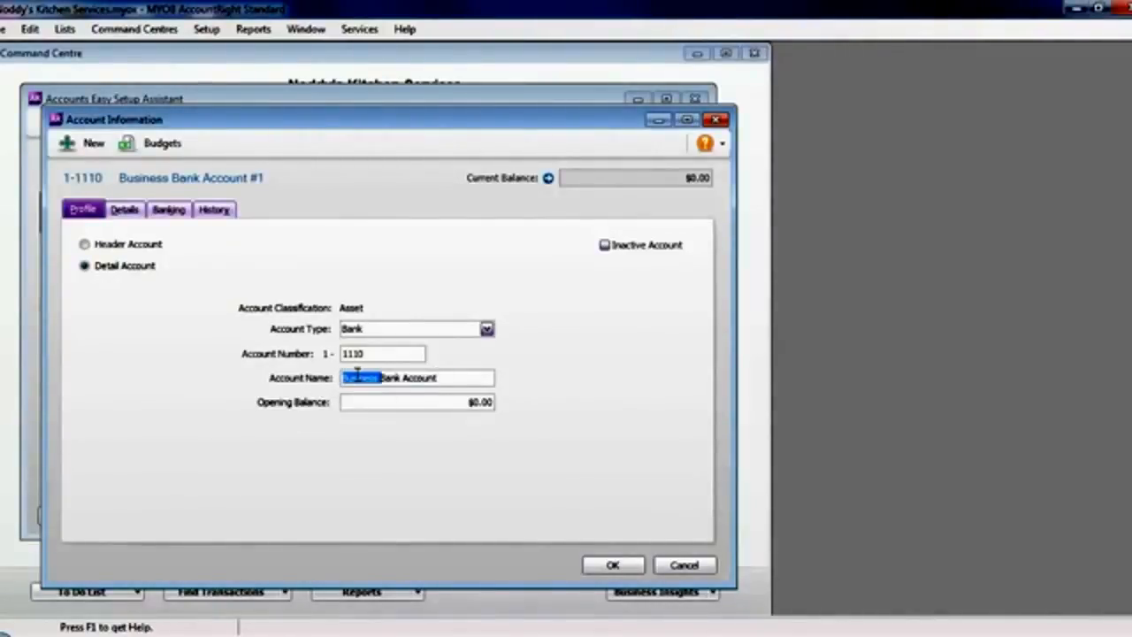
{"action": "left_click", "coordinate": [358, 375]}
{"action": "left_click_drag", "start_coordinate": [380, 379], "coordinate": [331, 380]}
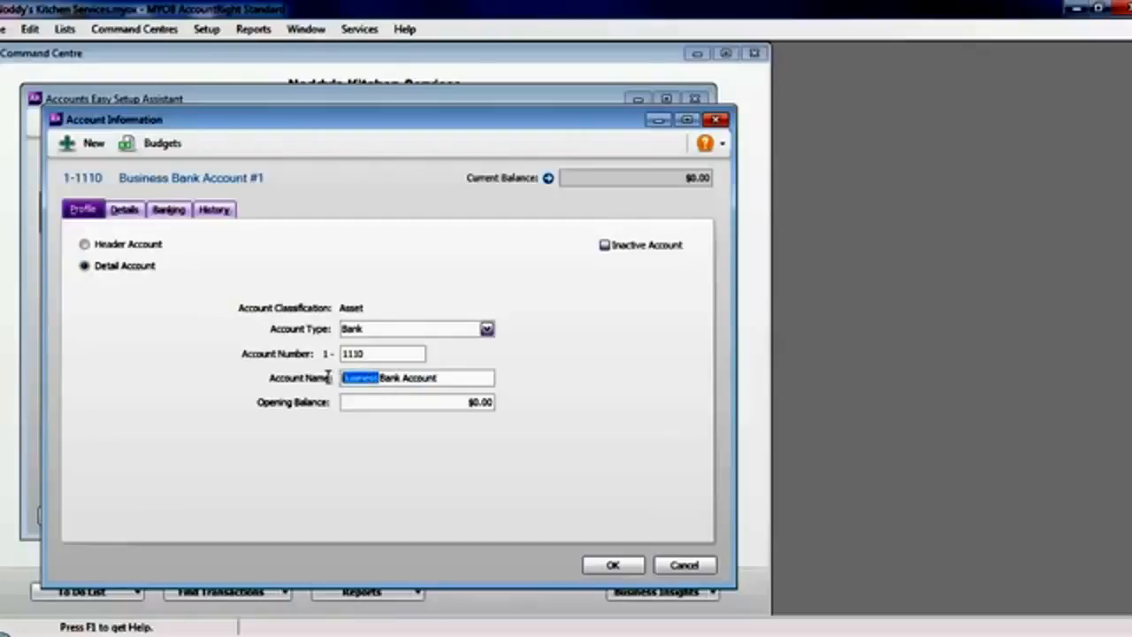
{"action": "type", "text": "ANZ"}
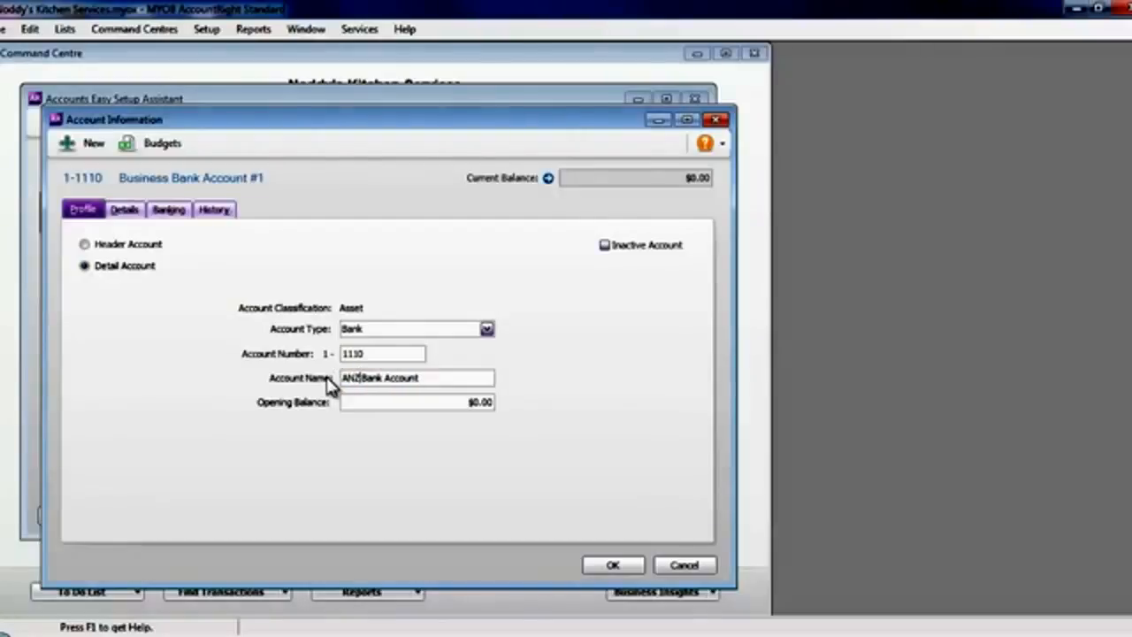
{"action": "left_click", "coordinate": [610, 567]}
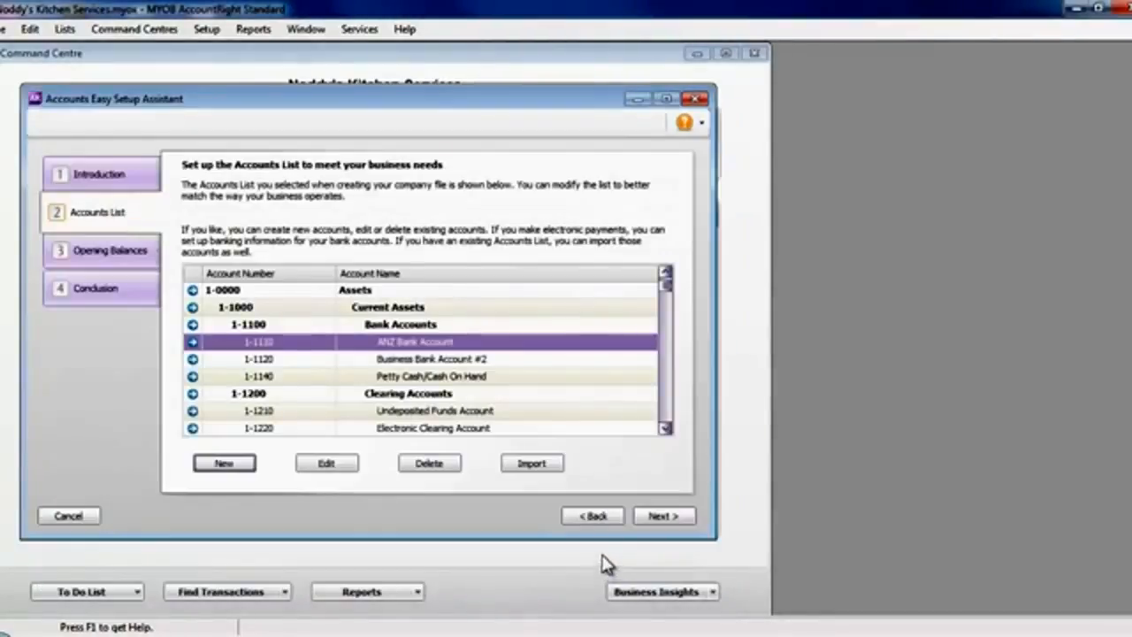
Rename Business Bank Account #2 as ANZ Savings Account and save the account.
{"action": "left_click", "coordinate": [458, 363]}
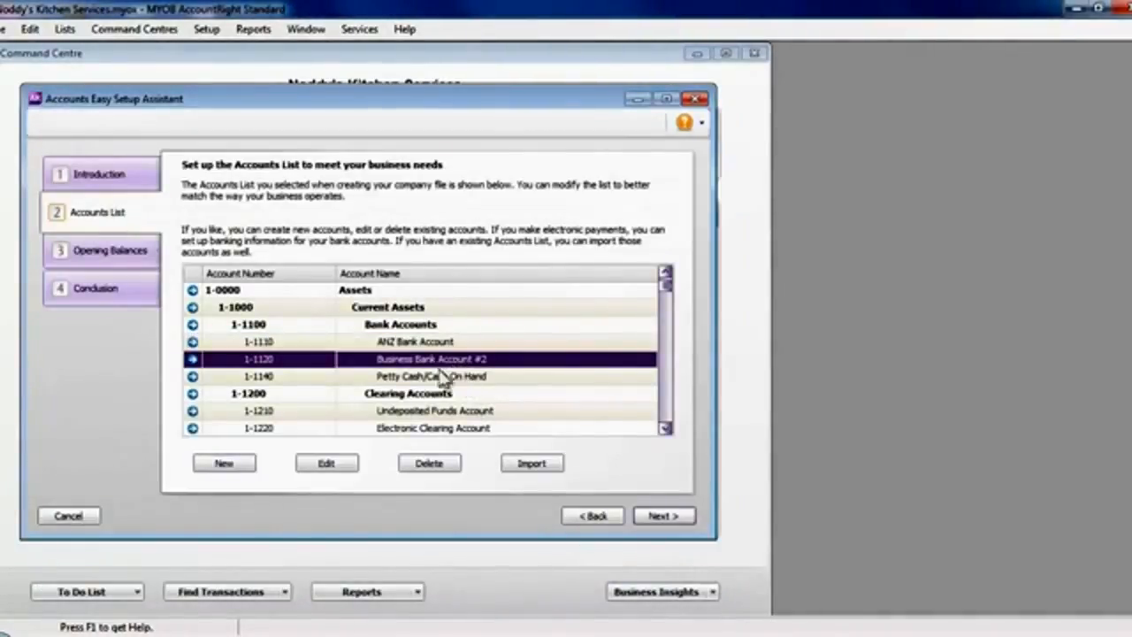
{"action": "left_click", "coordinate": [329, 461]}
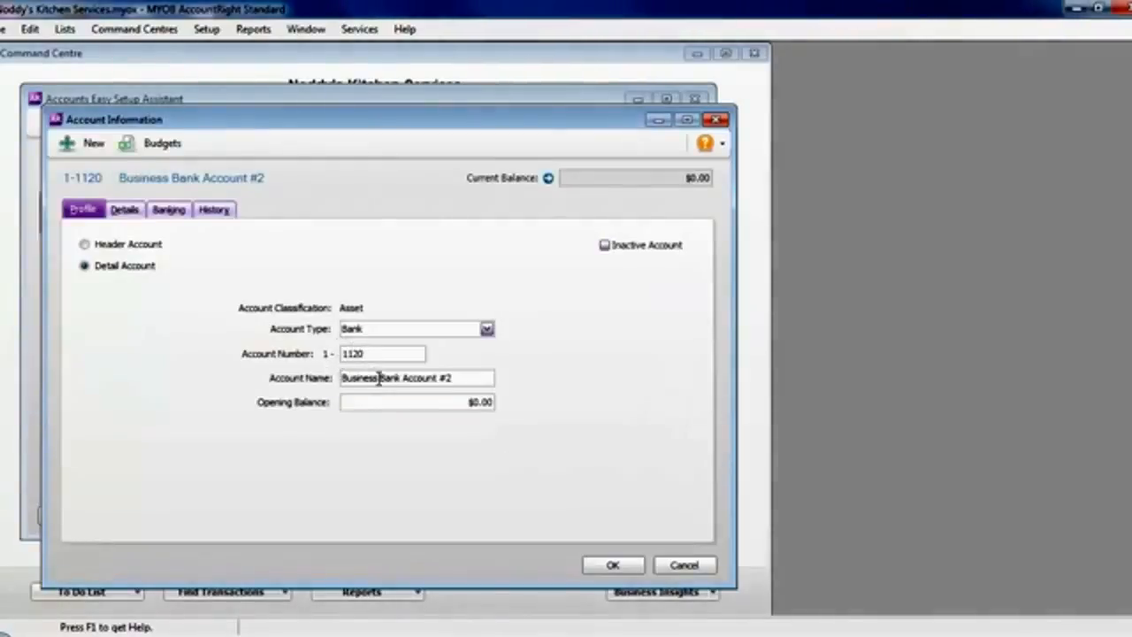
{"action": "left_click", "coordinate": [397, 380]}
{"action": "left_click_drag", "start_coordinate": [399, 379], "coordinate": [314, 378]}
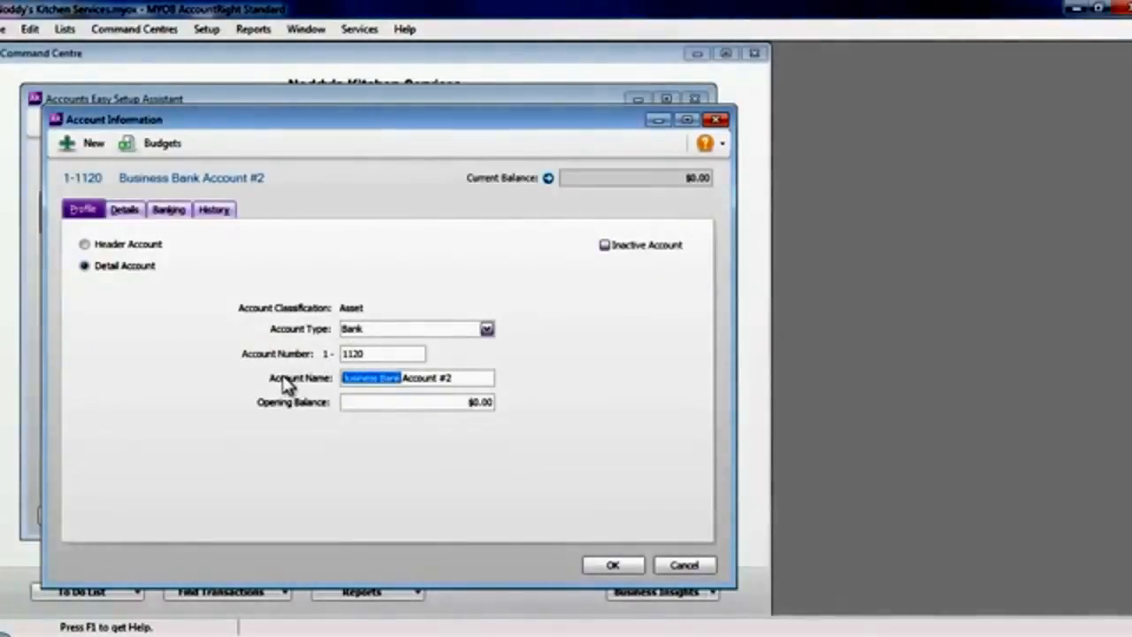
{"action": "type", "text": "ANZ Sav"}
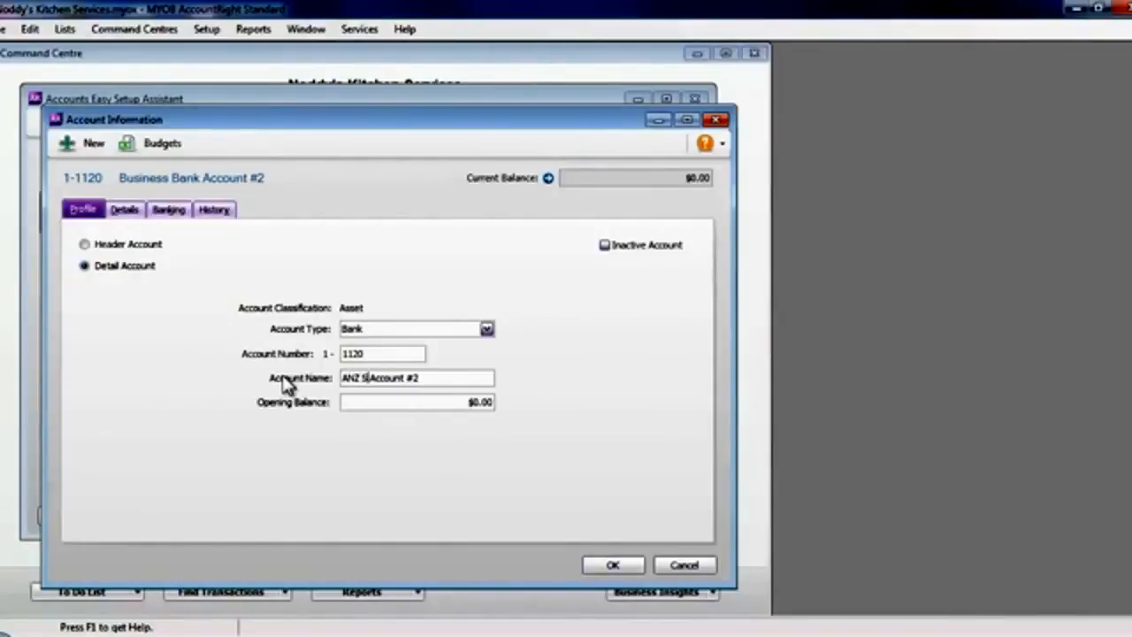
{"action": "type", "text": "ings"}
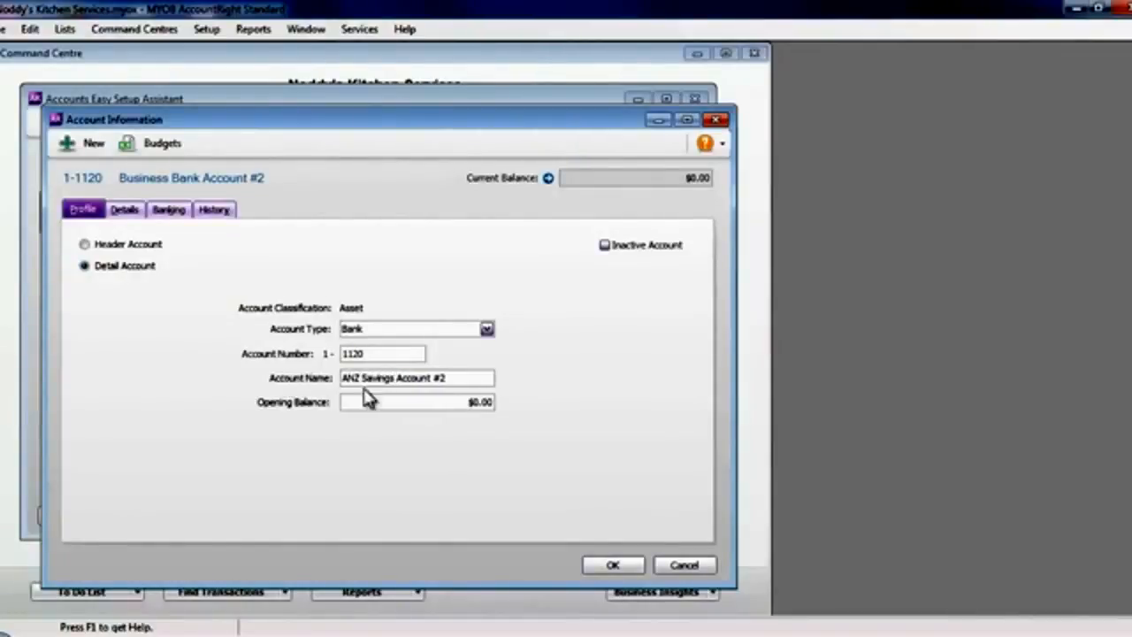
{"action": "left_click", "coordinate": [448, 376]}
{"action": "key", "text": "BackSpace"}
{"action": "key", "text": "BackSpace"}
{"action": "left_click", "coordinate": [622, 564]}
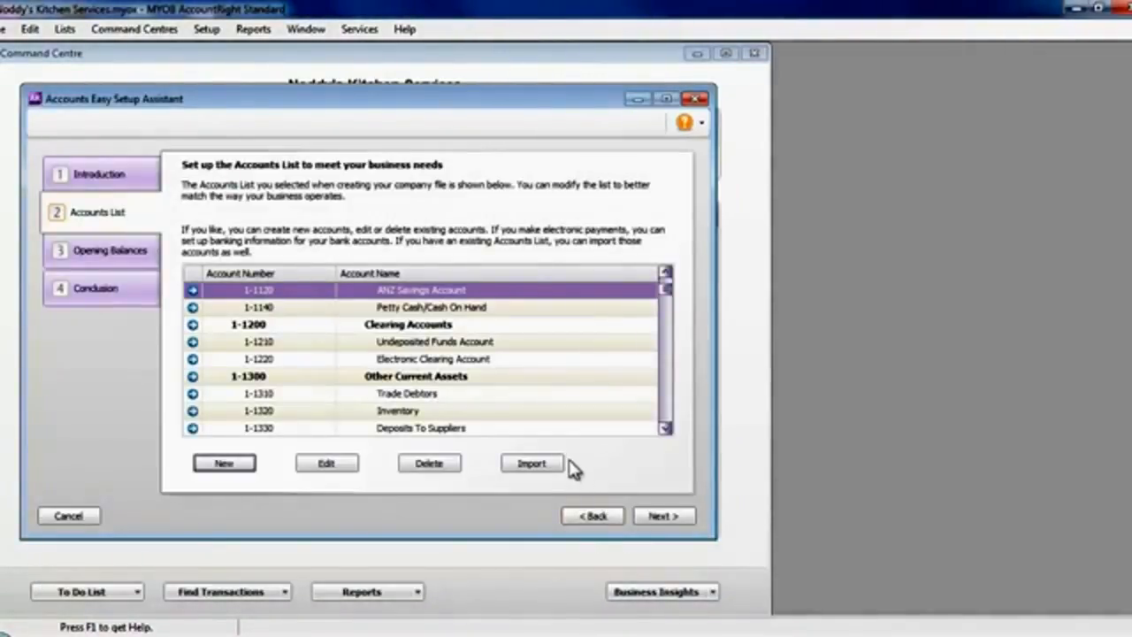
Delete the Low Value Pool At Cost account from the non-current assets in the accounts list.
{"action": "left_click", "coordinate": [666, 274]}
{"action": "left_click", "coordinate": [666, 274]}
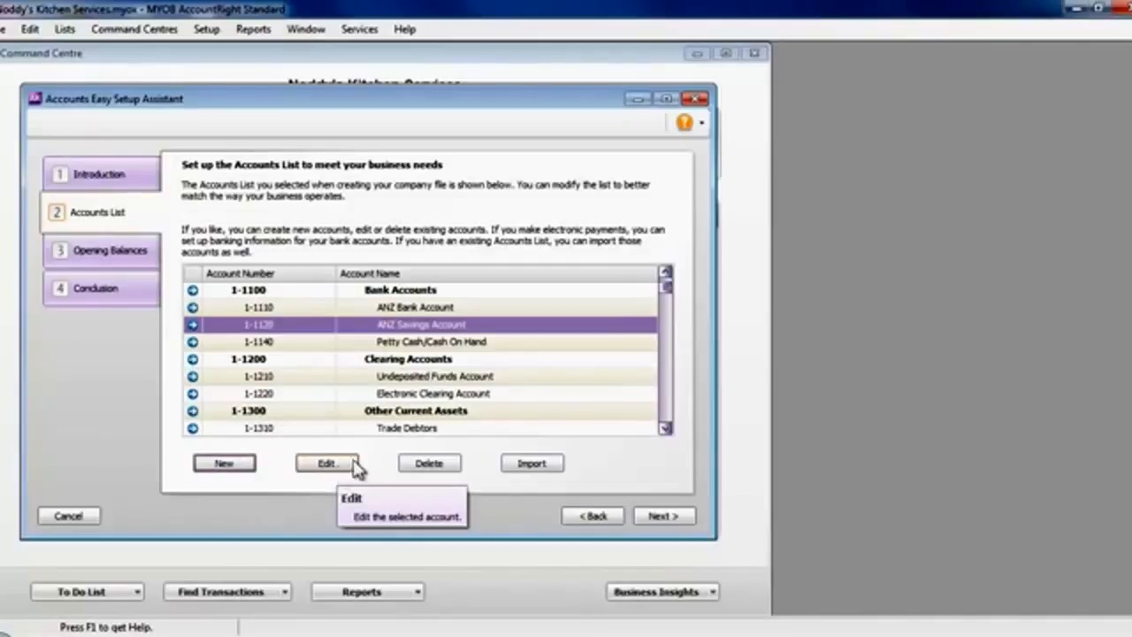
{"action": "left_click", "coordinate": [665, 428]}
{"action": "left_click", "coordinate": [665, 429]}
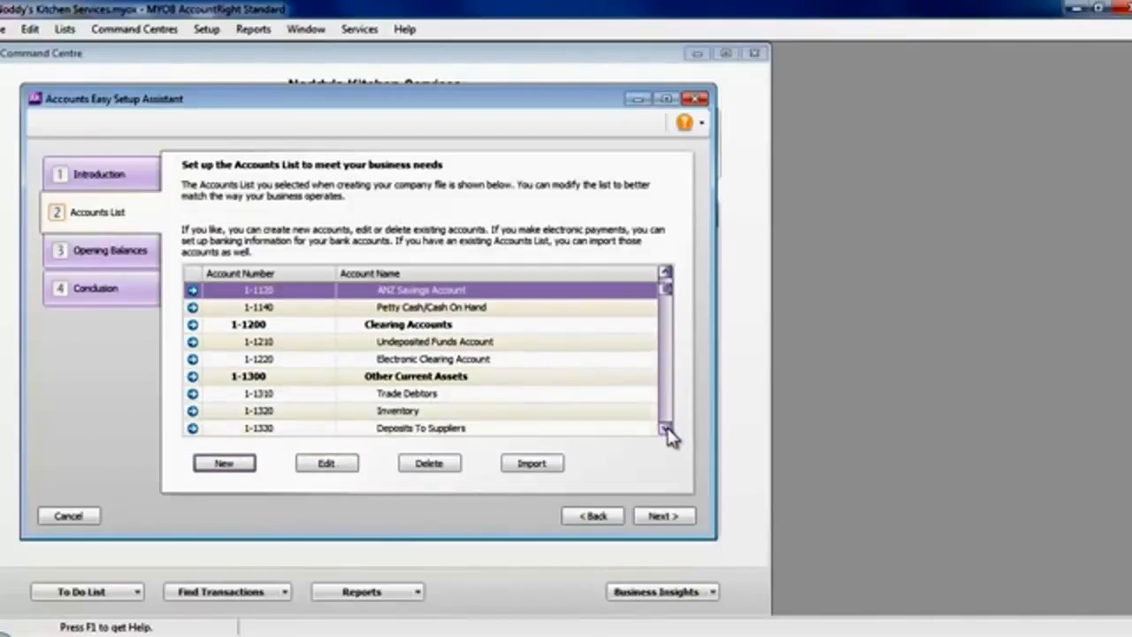
{"action": "left_click", "coordinate": [666, 429]}
{"action": "left_click", "coordinate": [665, 429]}
{"action": "left_click", "coordinate": [665, 429]}
{"action": "left_click", "coordinate": [665, 429]}
{"action": "left_click", "coordinate": [666, 430]}
{"action": "left_click", "coordinate": [666, 430]}
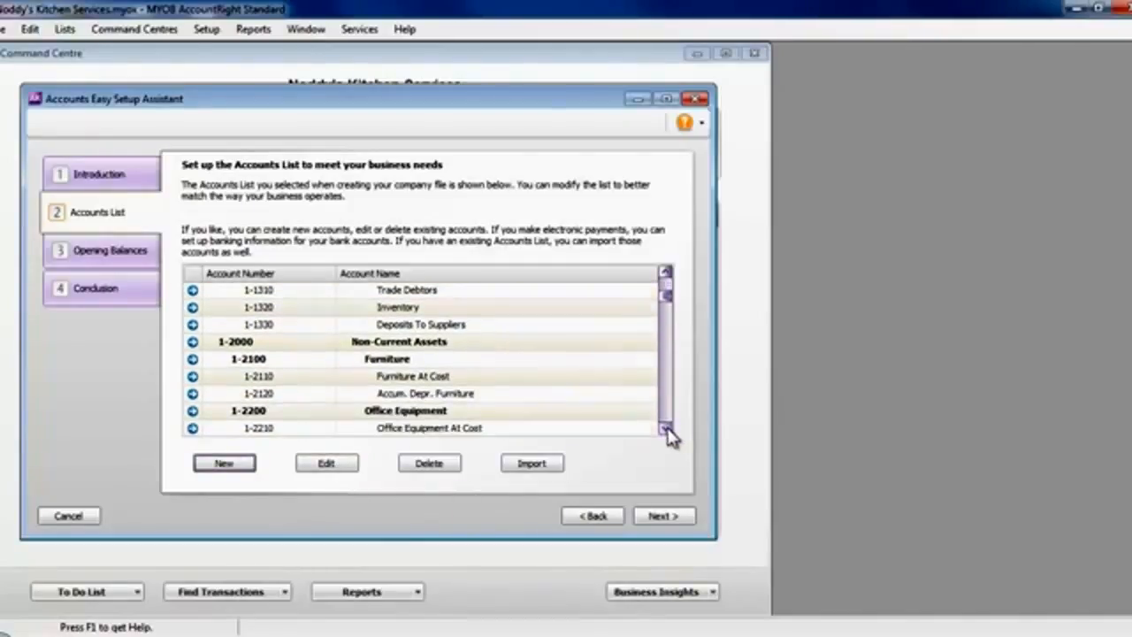
{"action": "left_click", "coordinate": [666, 430]}
{"action": "left_click", "coordinate": [666, 430]}
{"action": "left_click", "coordinate": [666, 430]}
{"action": "left_click", "coordinate": [666, 430]}
{"action": "left_click", "coordinate": [665, 430]}
{"action": "left_click", "coordinate": [666, 430]}
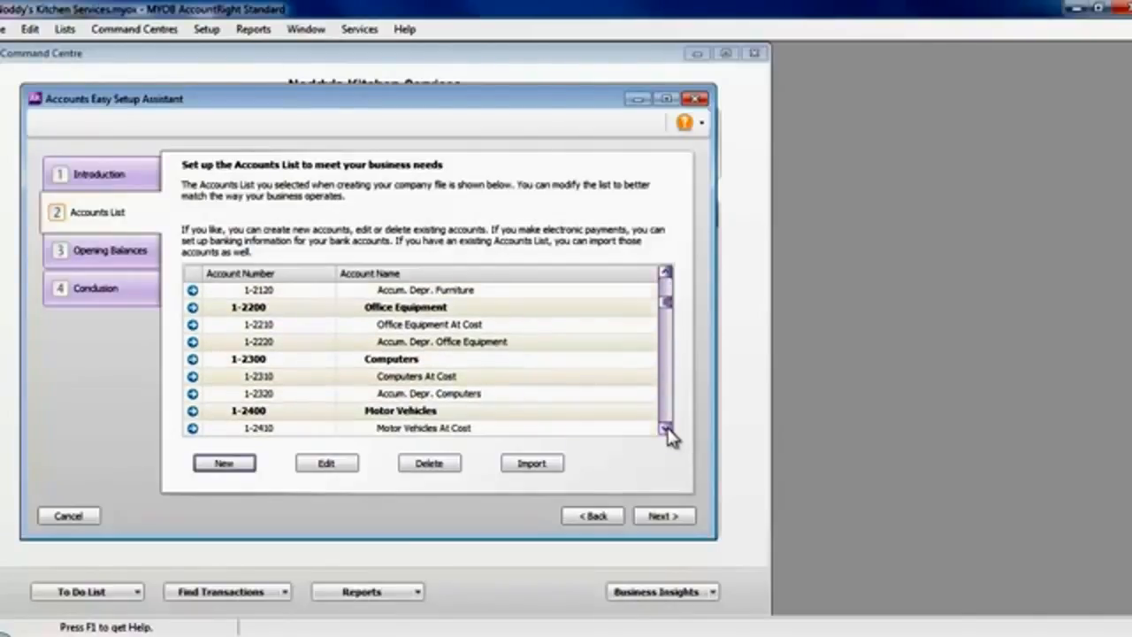
{"action": "left_click", "coordinate": [666, 430]}
{"action": "left_click", "coordinate": [666, 430]}
{"action": "left_click", "coordinate": [666, 430]}
{"action": "left_click", "coordinate": [666, 430]}
{"action": "left_click", "coordinate": [666, 429]}
{"action": "left_click", "coordinate": [666, 430]}
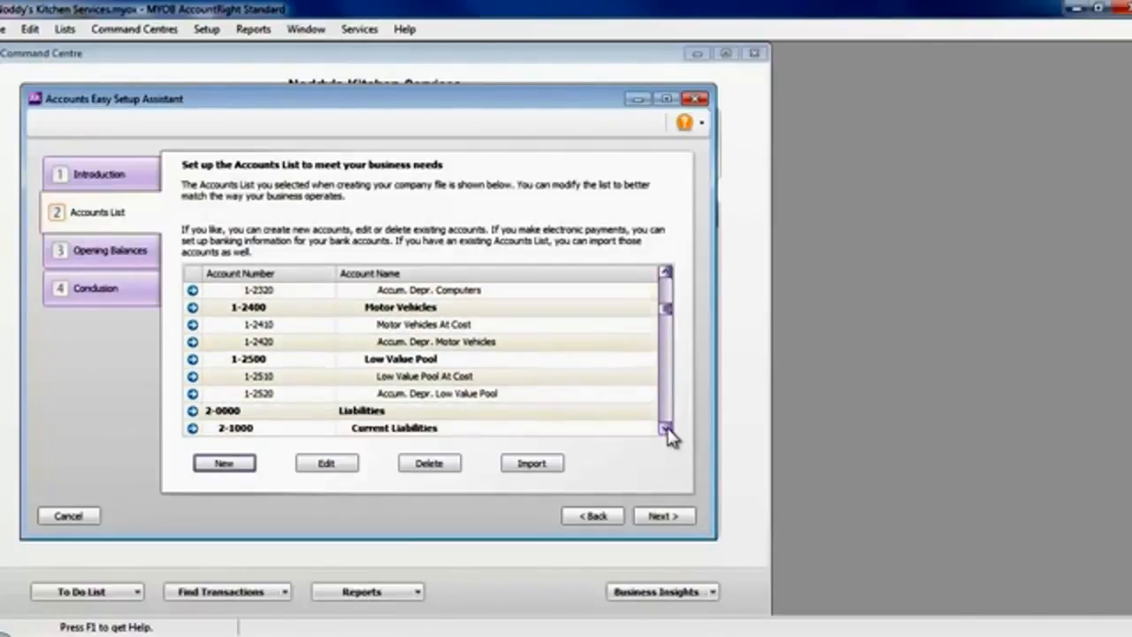
{"action": "left_click", "coordinate": [508, 383]}
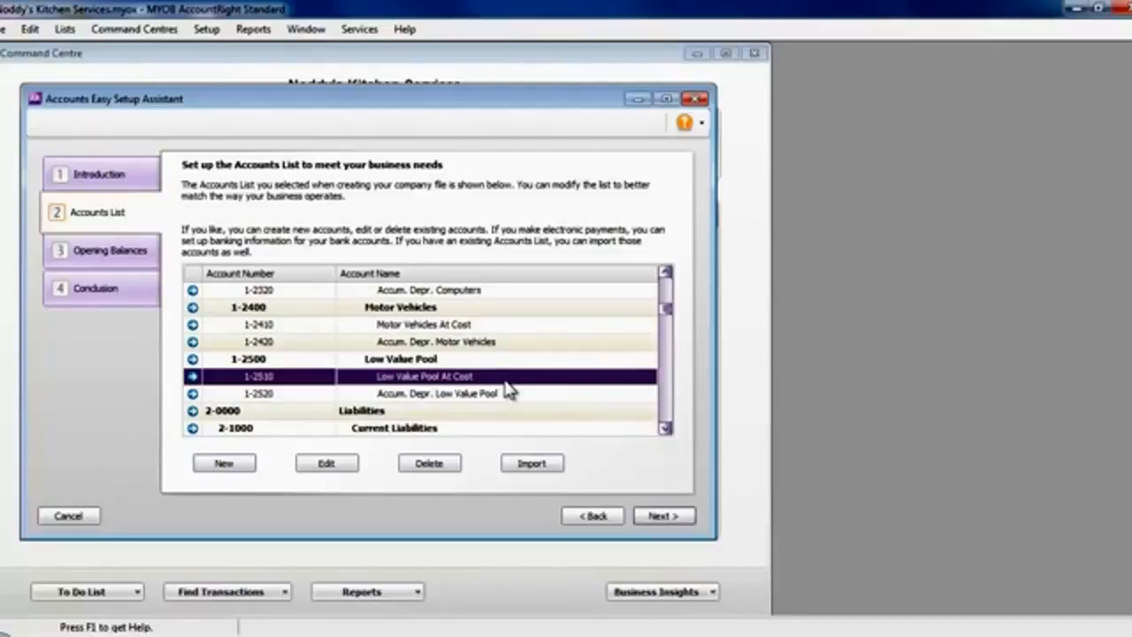
{"action": "left_click", "coordinate": [442, 468]}
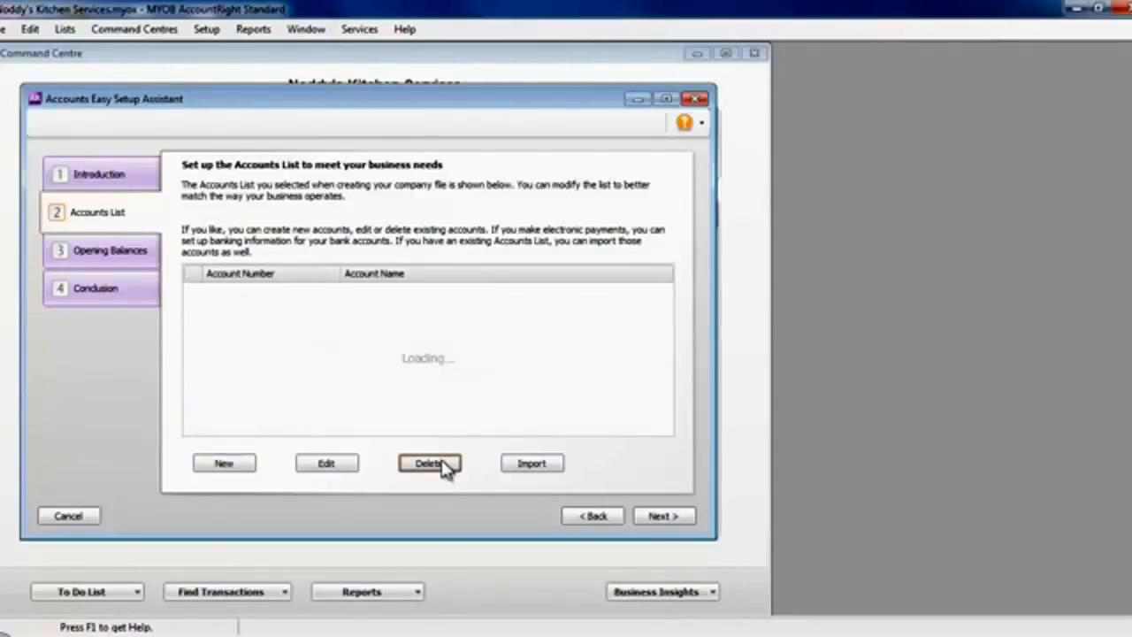
Review the liability, equity, income and expense accounts in the accounts list.
{"action": "left_click", "coordinate": [663, 406]}
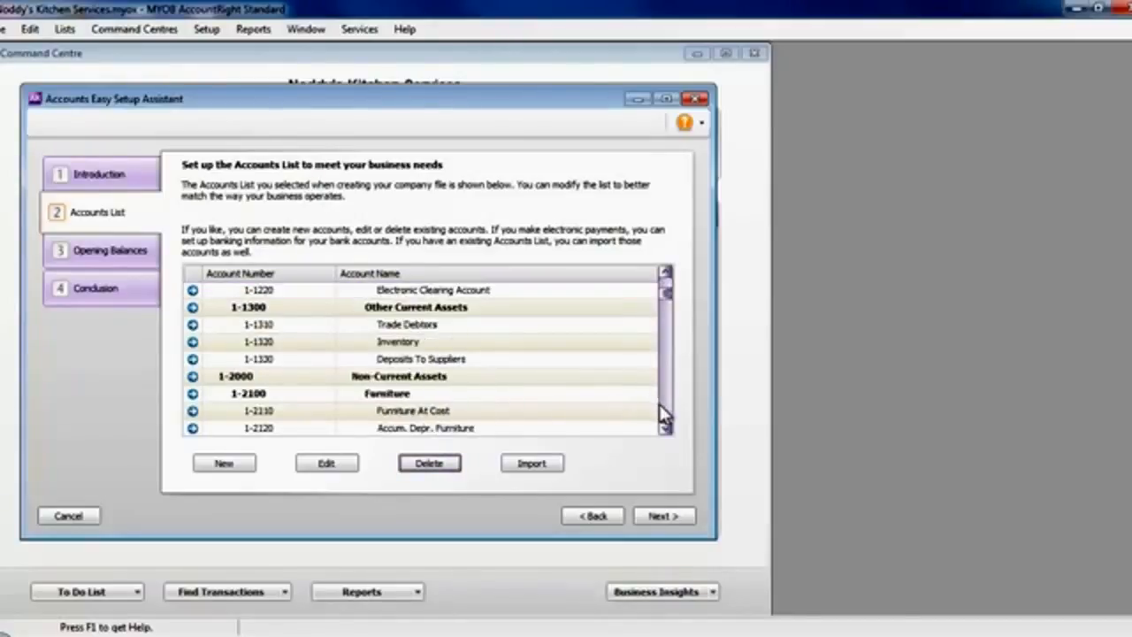
{"action": "left_click", "coordinate": [663, 407]}
{"action": "left_click", "coordinate": [663, 407]}
{"action": "left_click", "coordinate": [662, 406]}
{"action": "left_click", "coordinate": [662, 405]}
{"action": "left_click", "coordinate": [664, 412]}
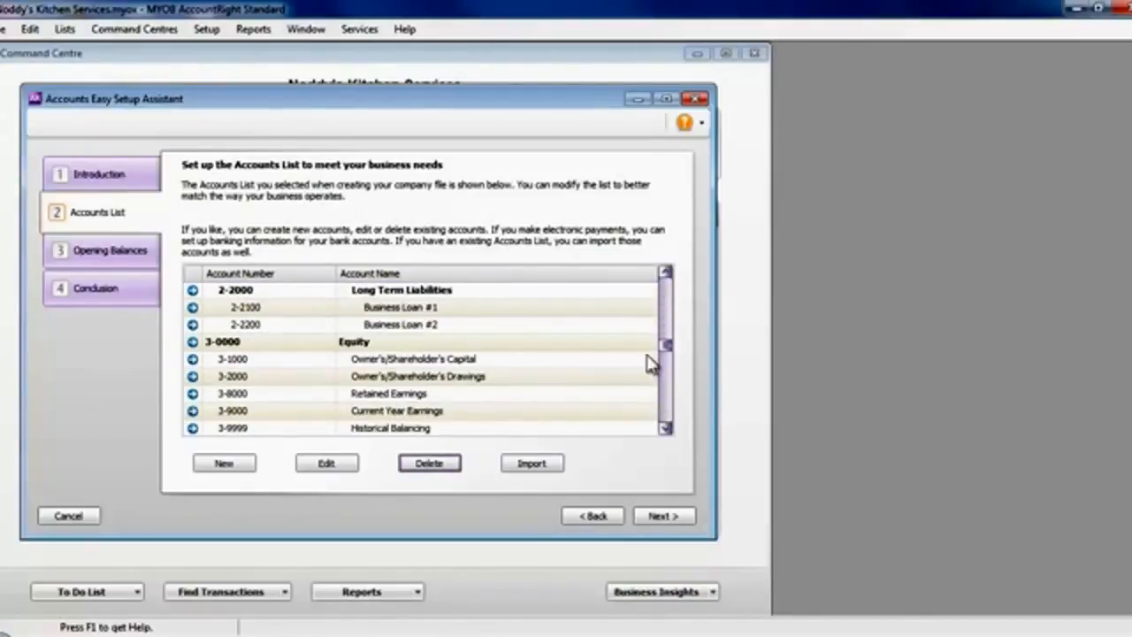
{"action": "left_click", "coordinate": [665, 301]}
{"action": "left_click", "coordinate": [666, 301]}
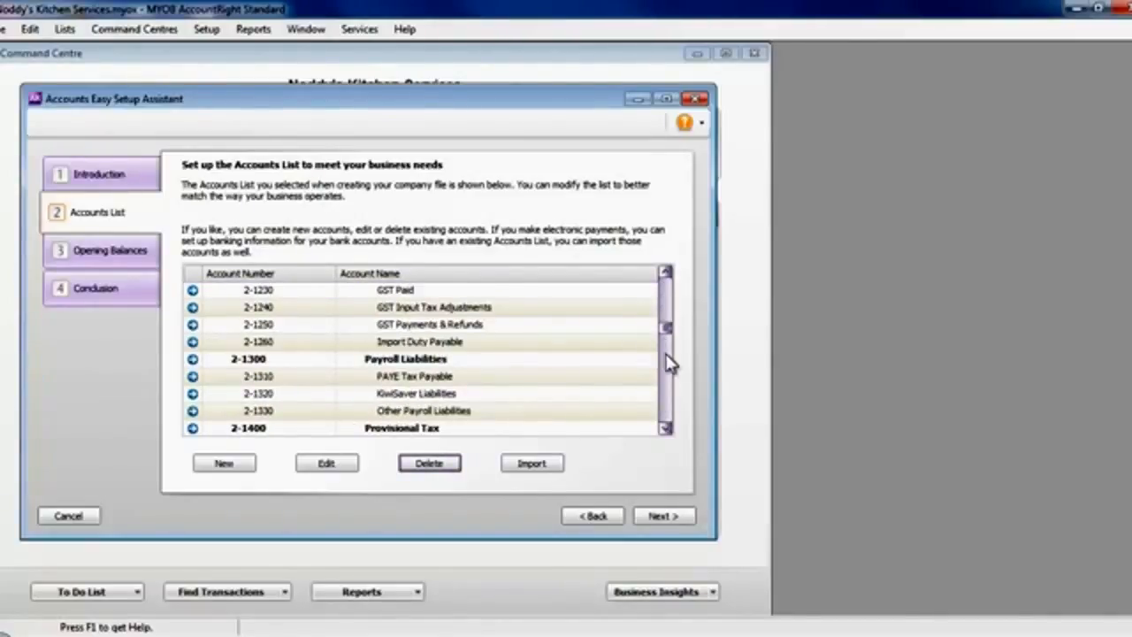
{"action": "left_click", "coordinate": [667, 383]}
{"action": "left_click", "coordinate": [666, 395]}
{"action": "left_click", "coordinate": [665, 395]}
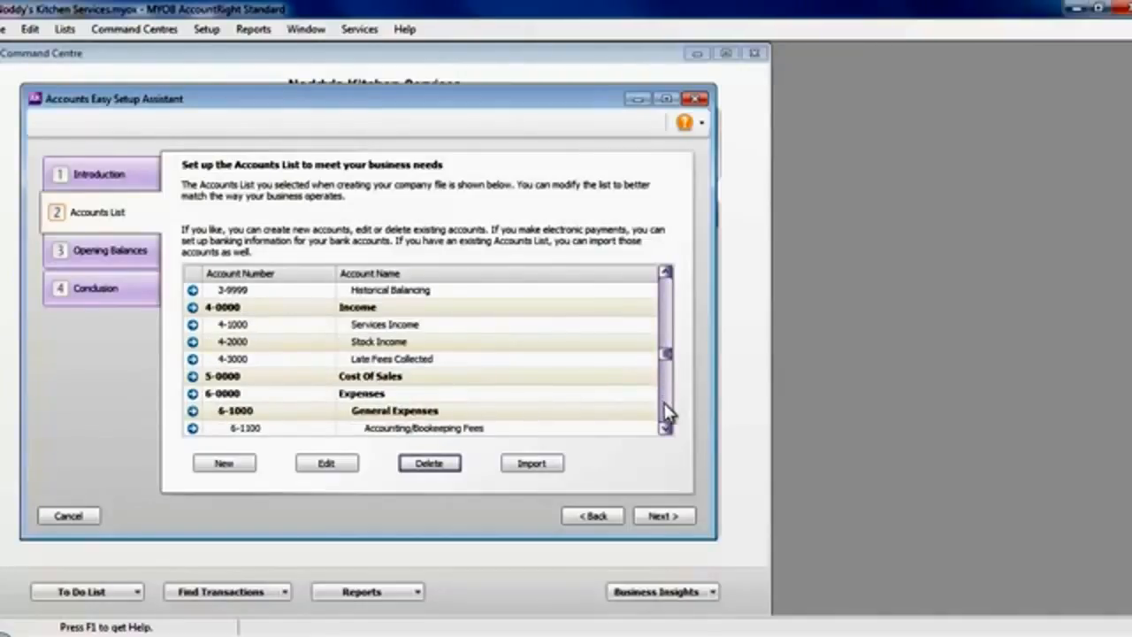
{"action": "left_click", "coordinate": [667, 408]}
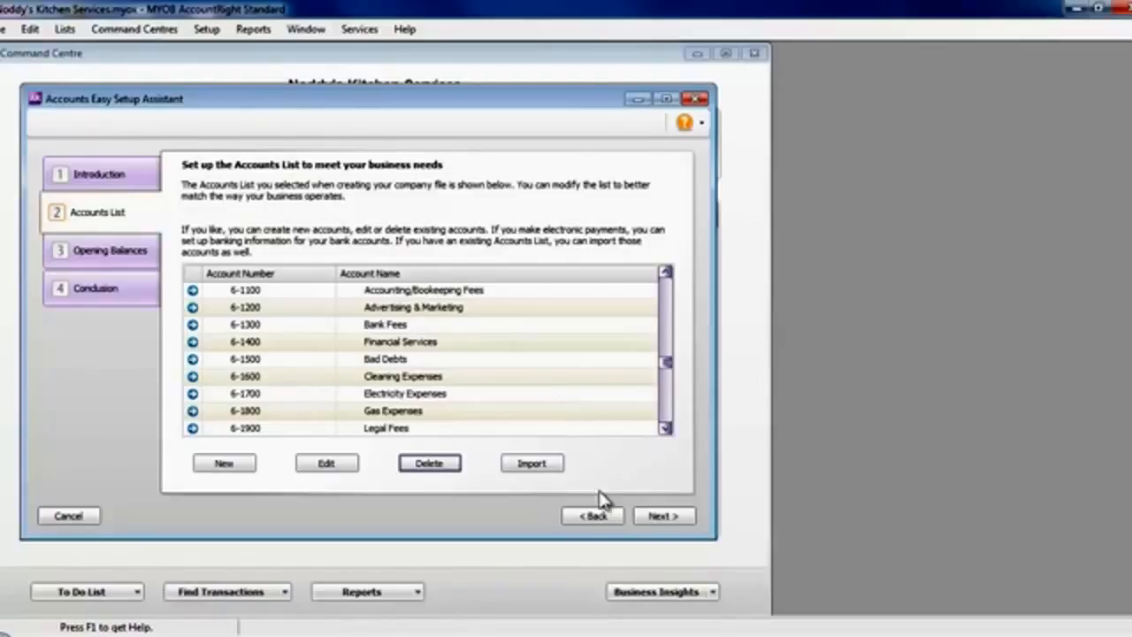
Proceed to the opening balances and enter $1,500 for the ANZ Bank Account and $5,000 for the ANZ Savings Account.
{"action": "left_click", "coordinate": [663, 519]}
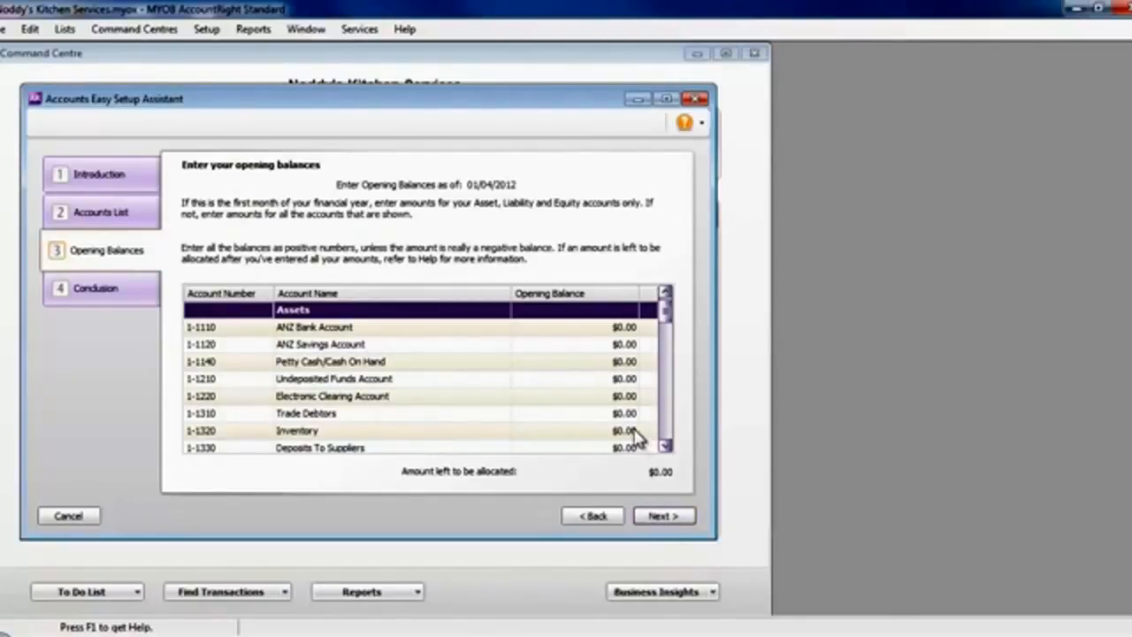
{"action": "left_click", "coordinate": [609, 327]}
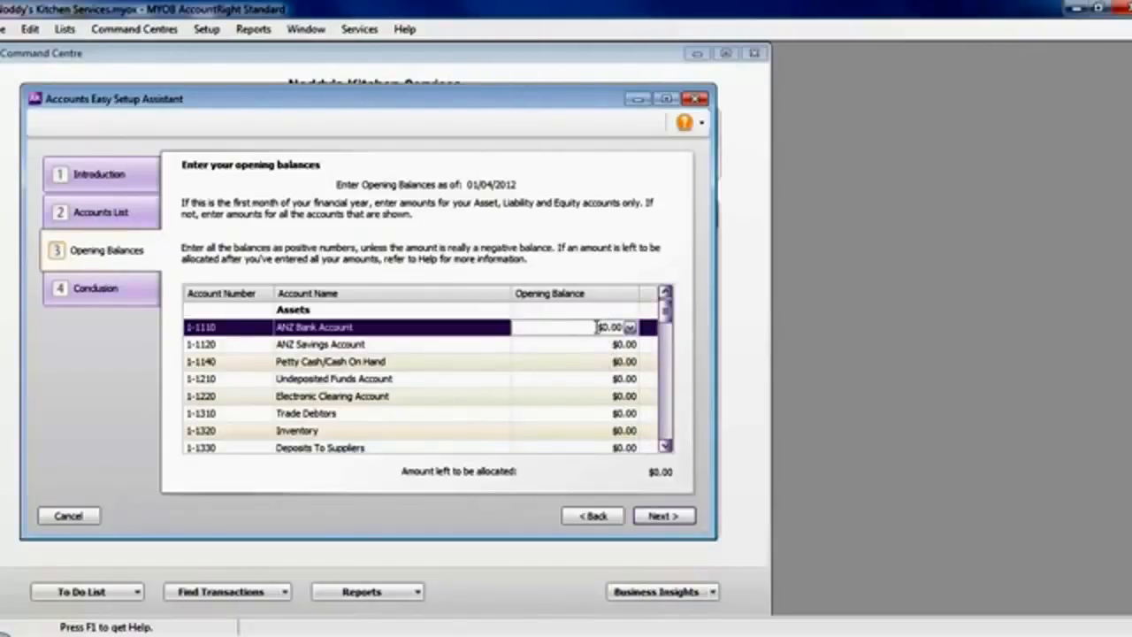
{"action": "left_click", "coordinate": [618, 324]}
{"action": "type", "text": "1,500"}
{"action": "key", "text": "Tab"}
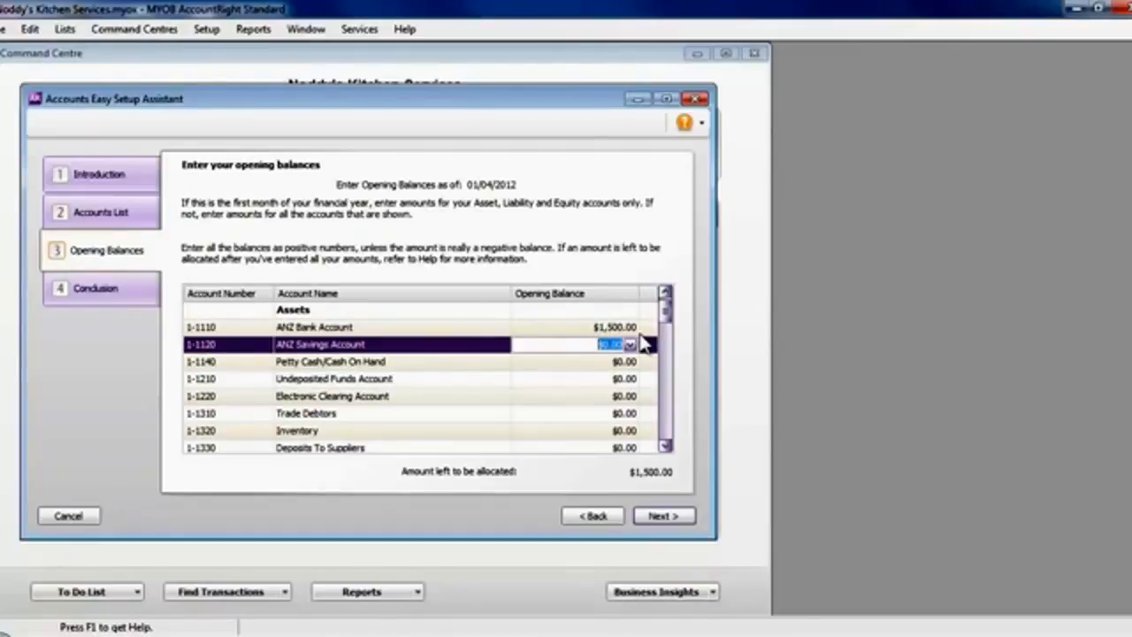
{"action": "type", "text": "5000"}
{"action": "key", "text": "Tab"}
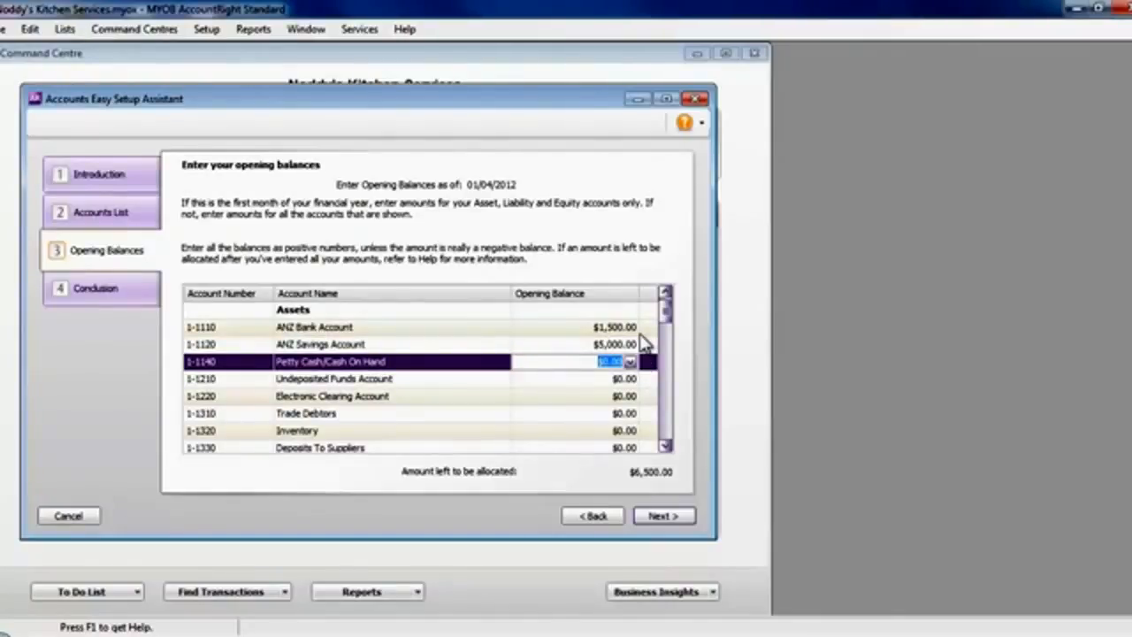
Enter opening balances of $1,600 for Trade Debtors and $8,000 for Inventory, and finish the Accounts setup assistant.
{"action": "key", "text": "Tab"}
{"action": "key", "text": "Tab"}
{"action": "key", "text": "Tab"}
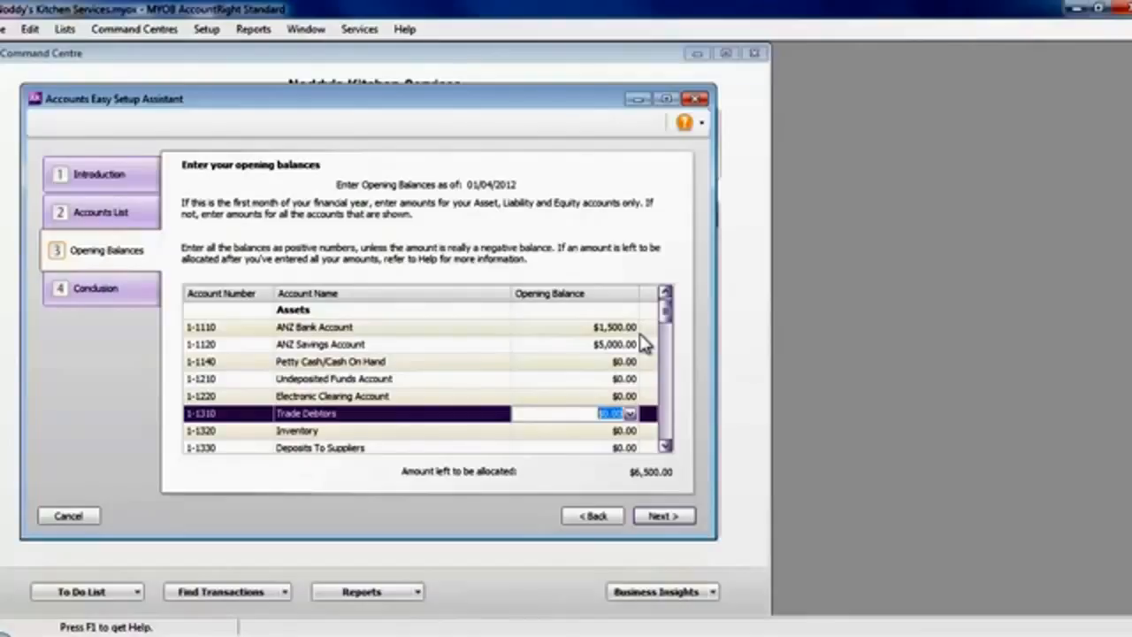
{"action": "type", "text": "1600"}
{"action": "key", "text": "Tab"}
{"action": "type", "text": "8000"}
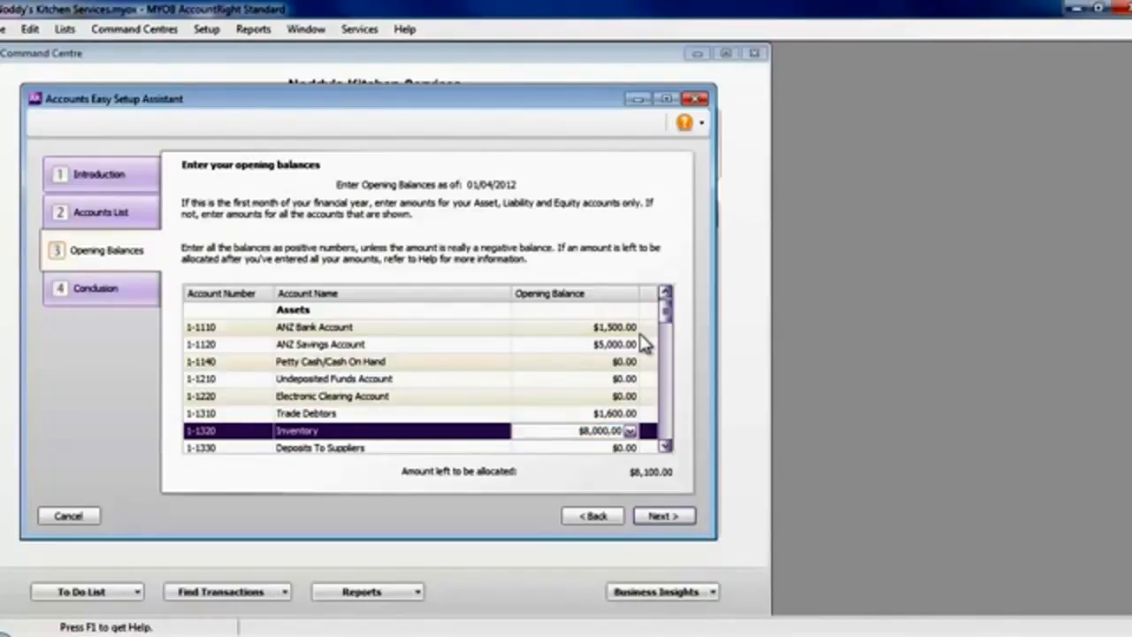
{"action": "key", "text": "Tab"}
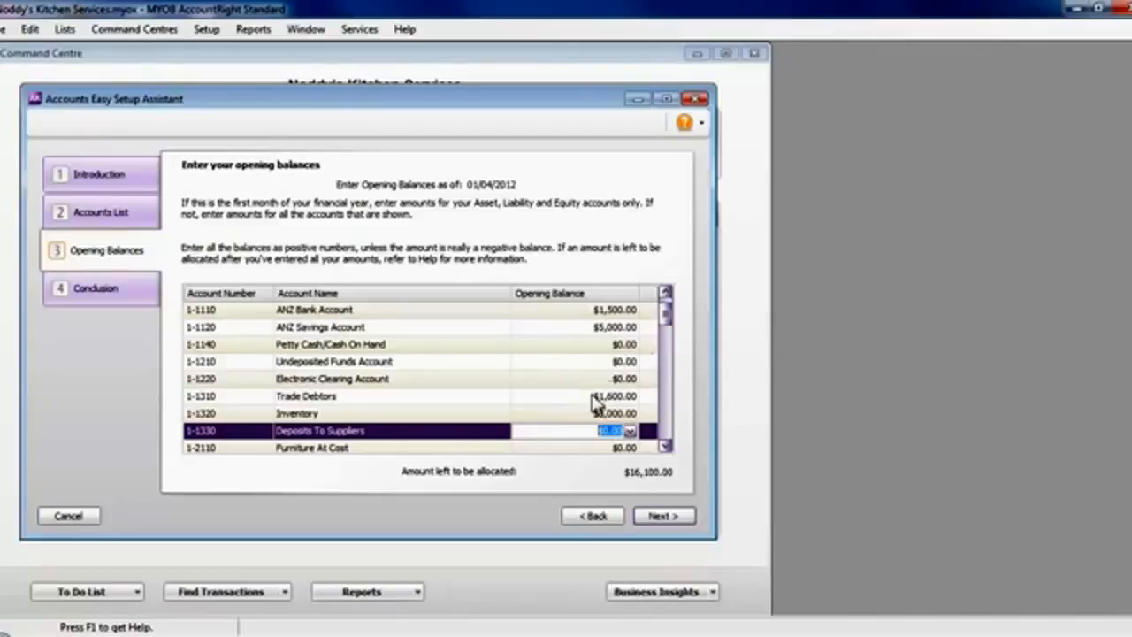
{"action": "left_click", "coordinate": [663, 516]}
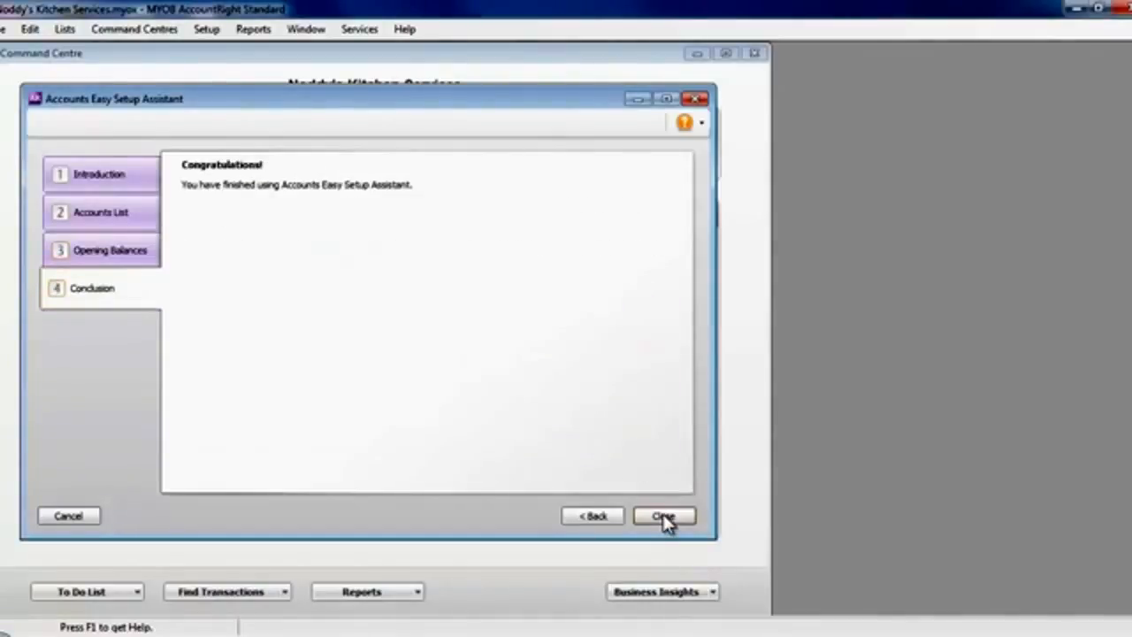
{"action": "left_click", "coordinate": [665, 519]}
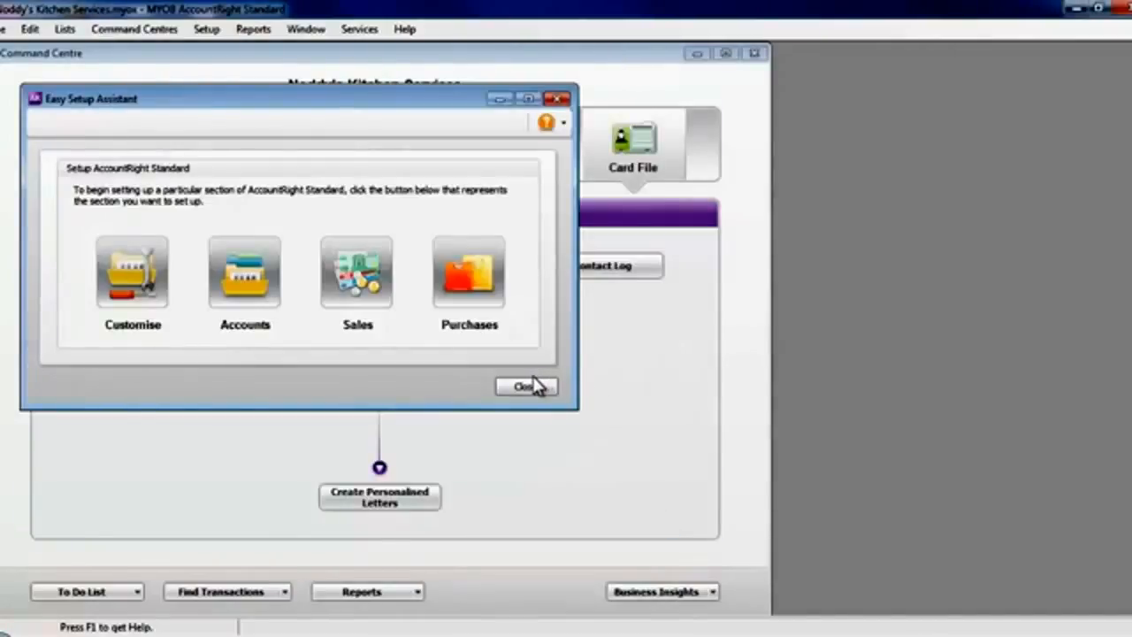
Start the Sales setup assistant and accept Service as the default sales layout.
{"action": "left_click", "coordinate": [358, 278]}
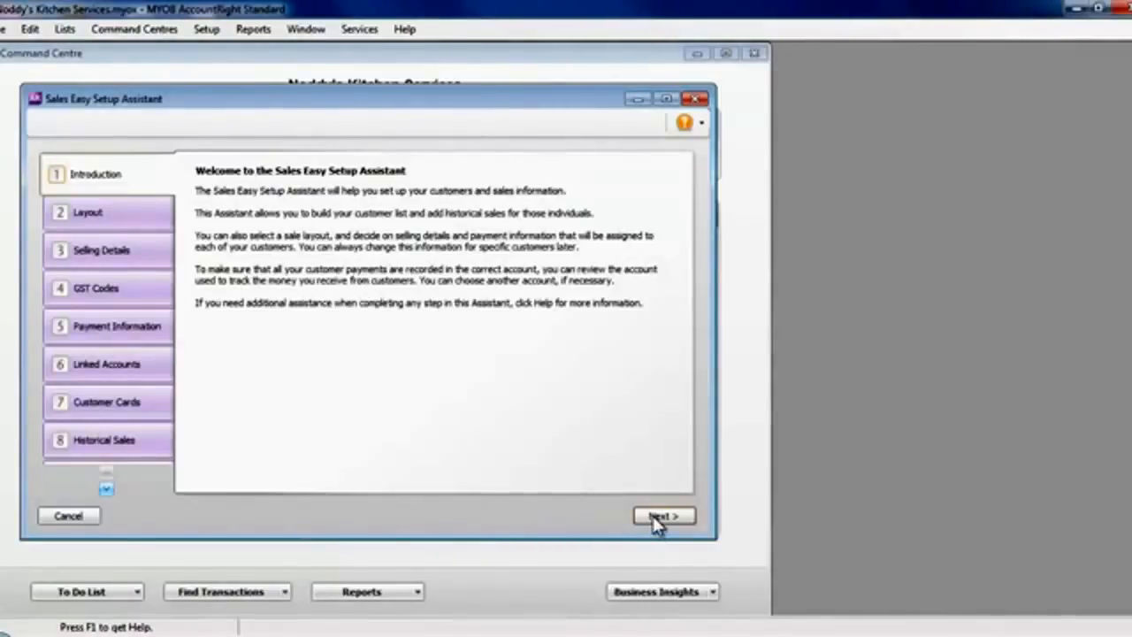
{"action": "left_click", "coordinate": [661, 517]}
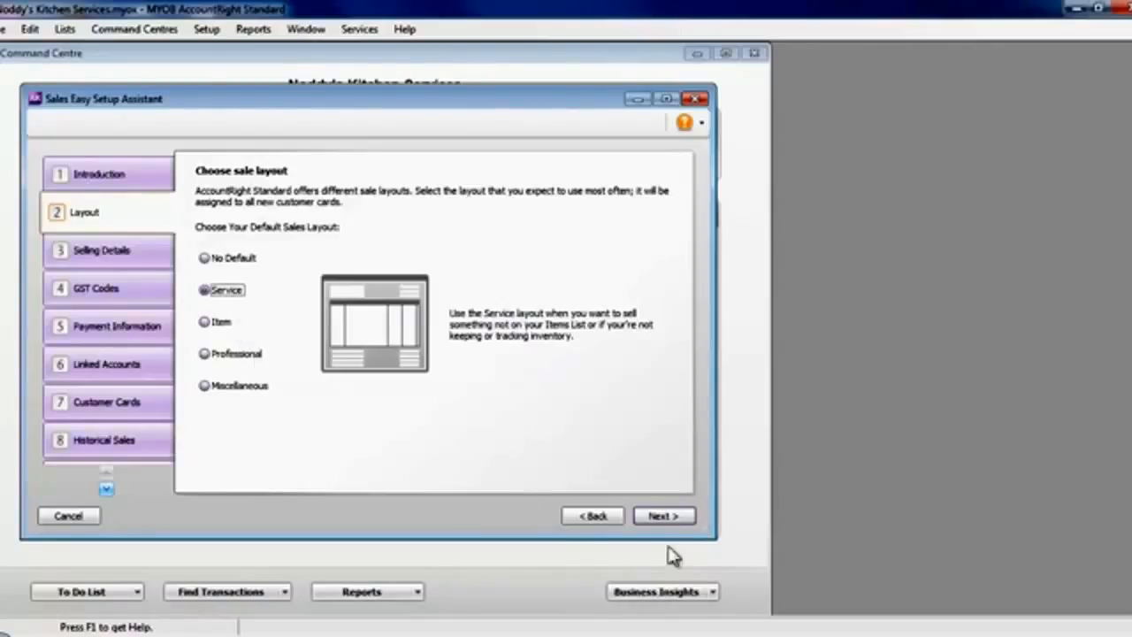
{"action": "left_click", "coordinate": [664, 516]}
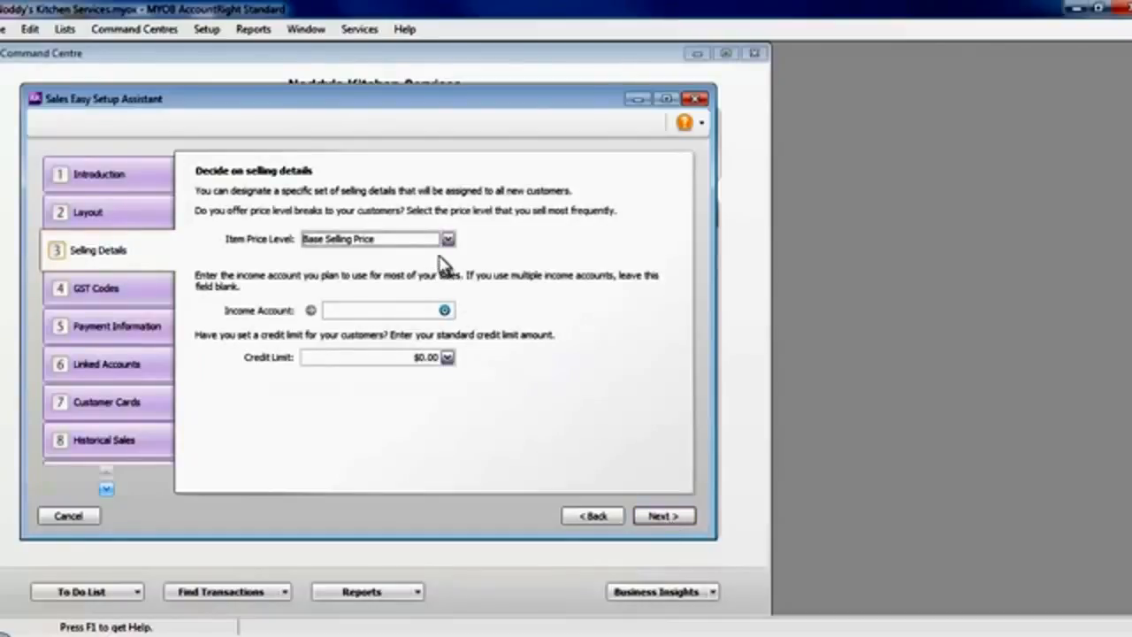
Set the default income account to 4-1000 Services Income and the customer credit limit to $5,000.
{"action": "mouse_move", "coordinate": [444, 313]}
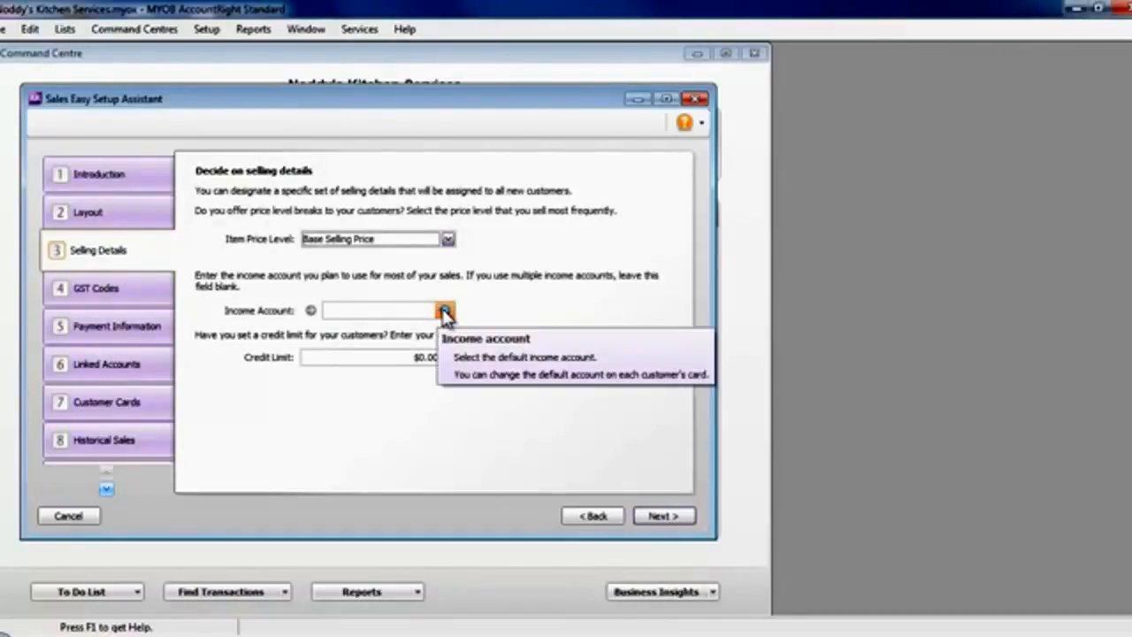
{"action": "left_click", "coordinate": [443, 313]}
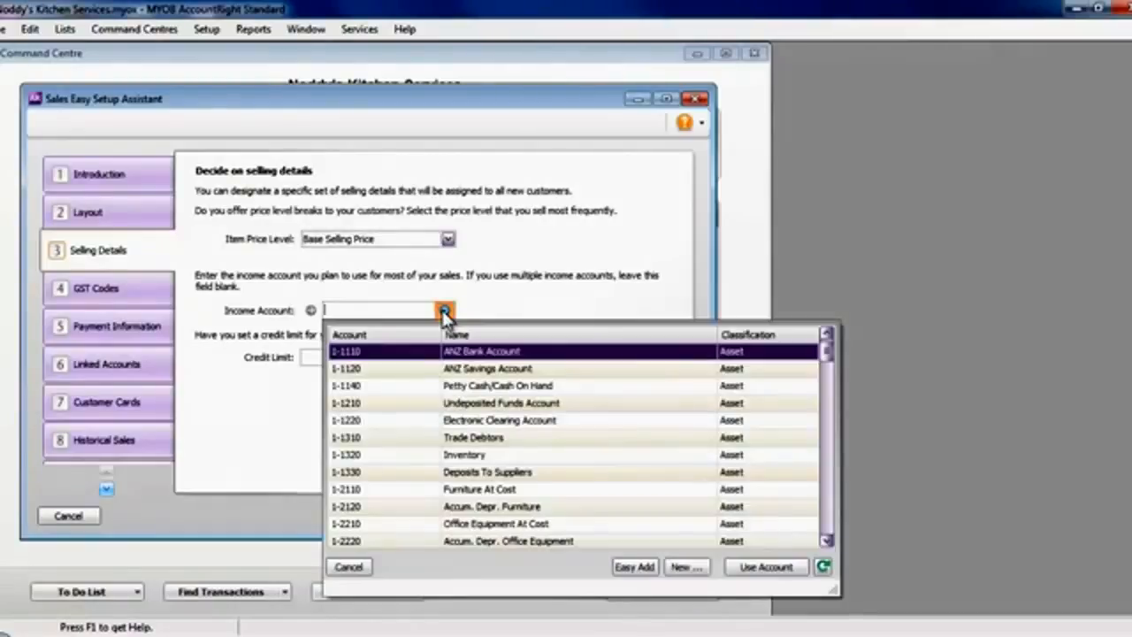
{"action": "key", "text": "4"}
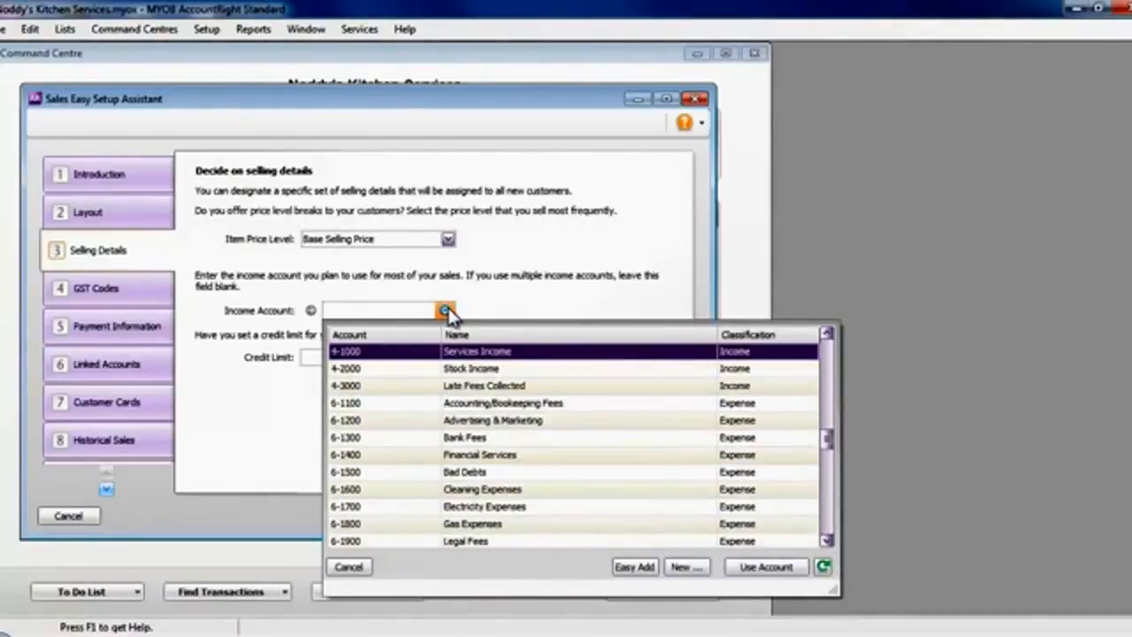
{"action": "double_click", "coordinate": [466, 354]}
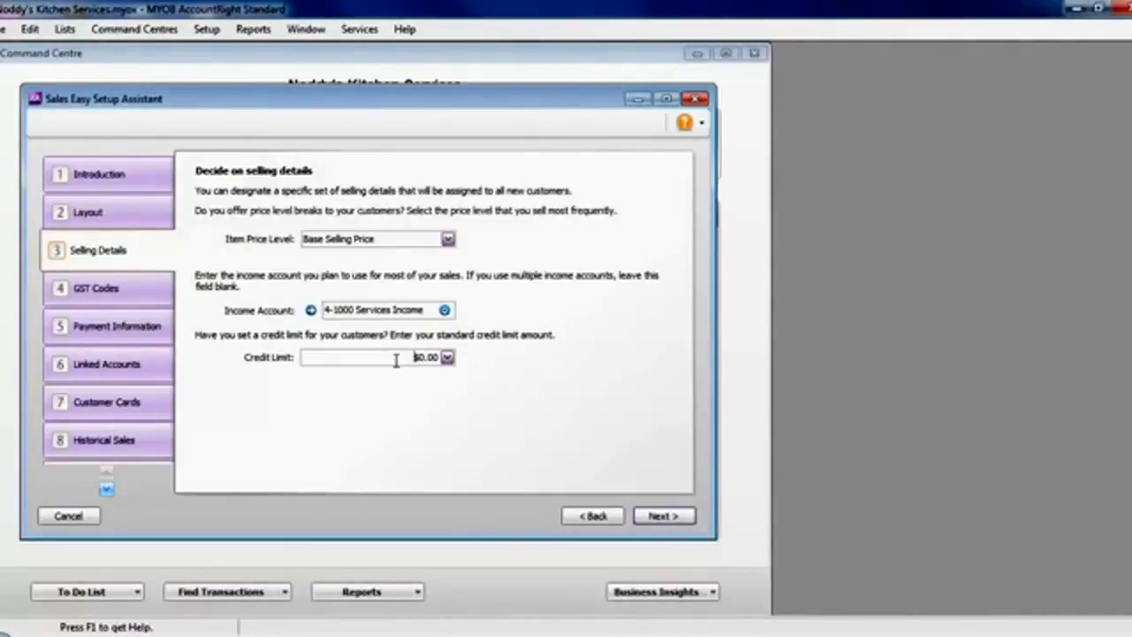
{"action": "left_click", "coordinate": [426, 358]}
{"action": "type", "text": "5000"}
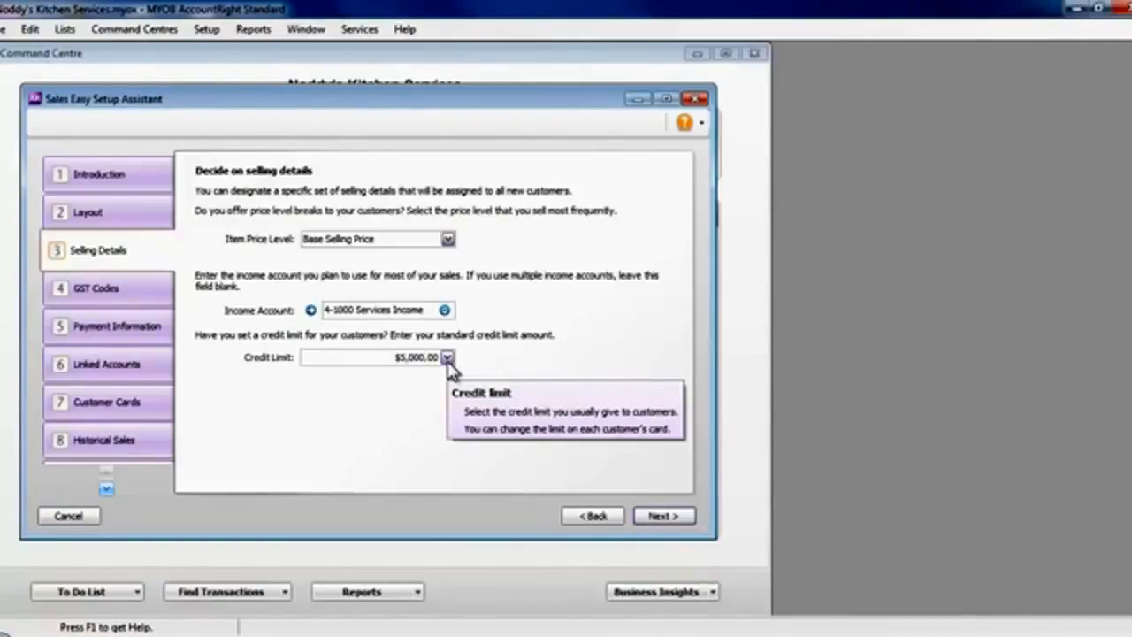
{"action": "key", "text": "Tab"}
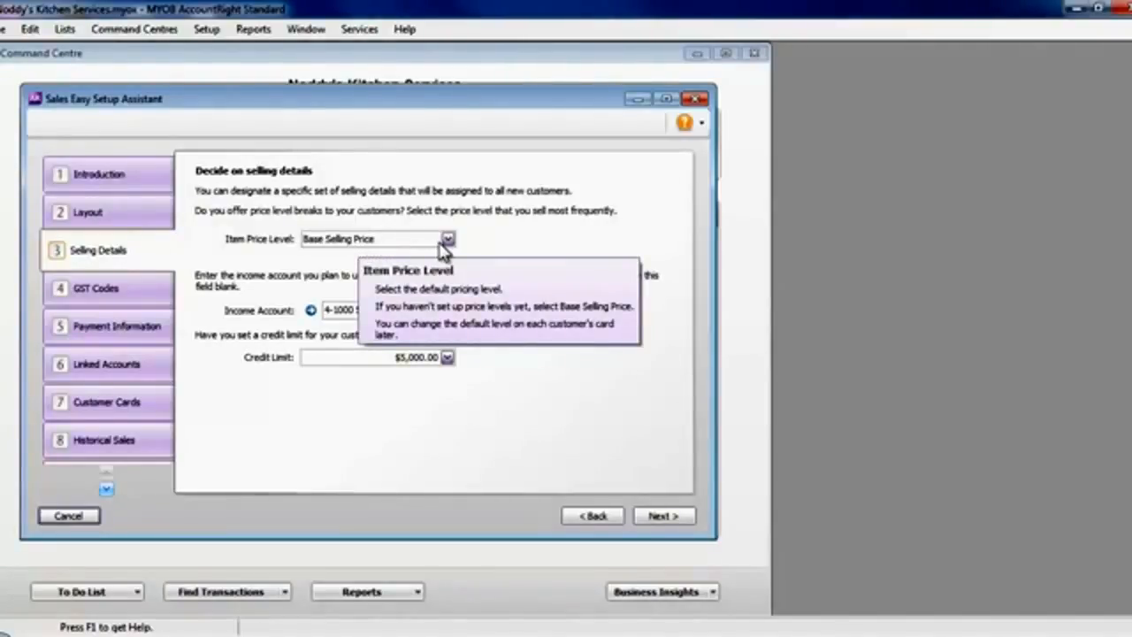
Accept the S15 (Standard) codes for GST and freight GST, and set the default customer payment method to Other.
{"action": "left_click", "coordinate": [659, 524]}
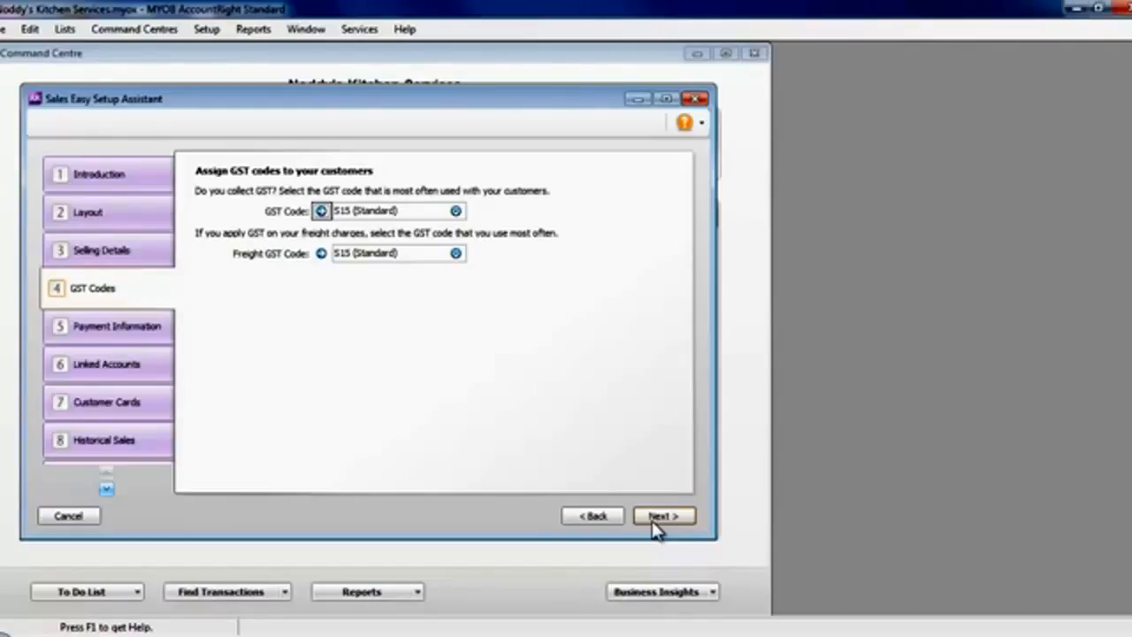
{"action": "left_click", "coordinate": [663, 520]}
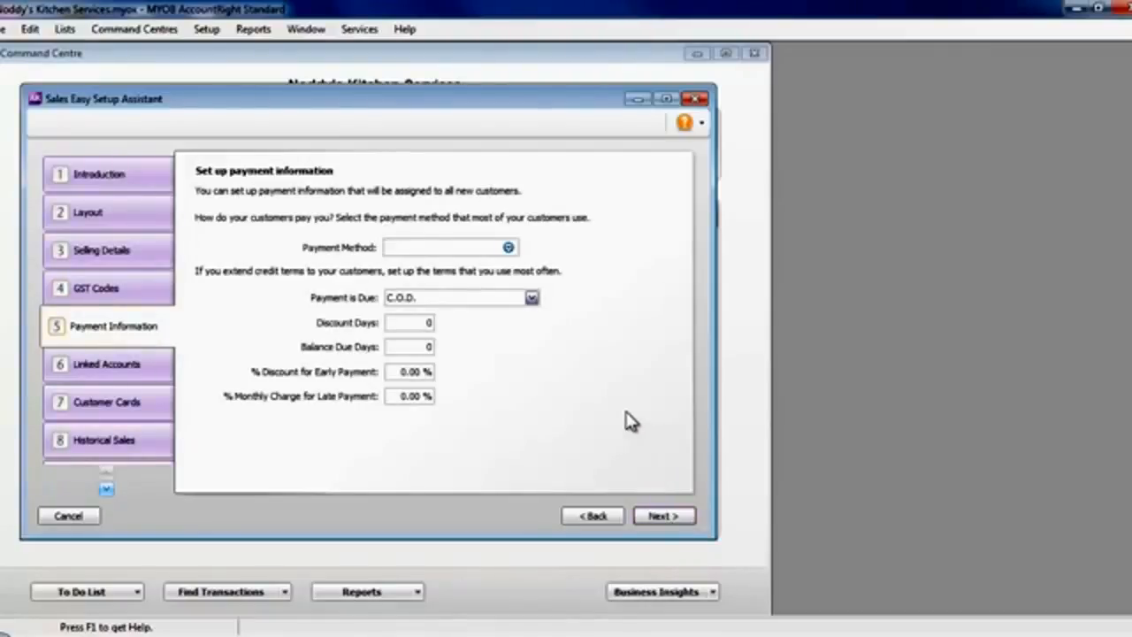
{"action": "left_click", "coordinate": [509, 248]}
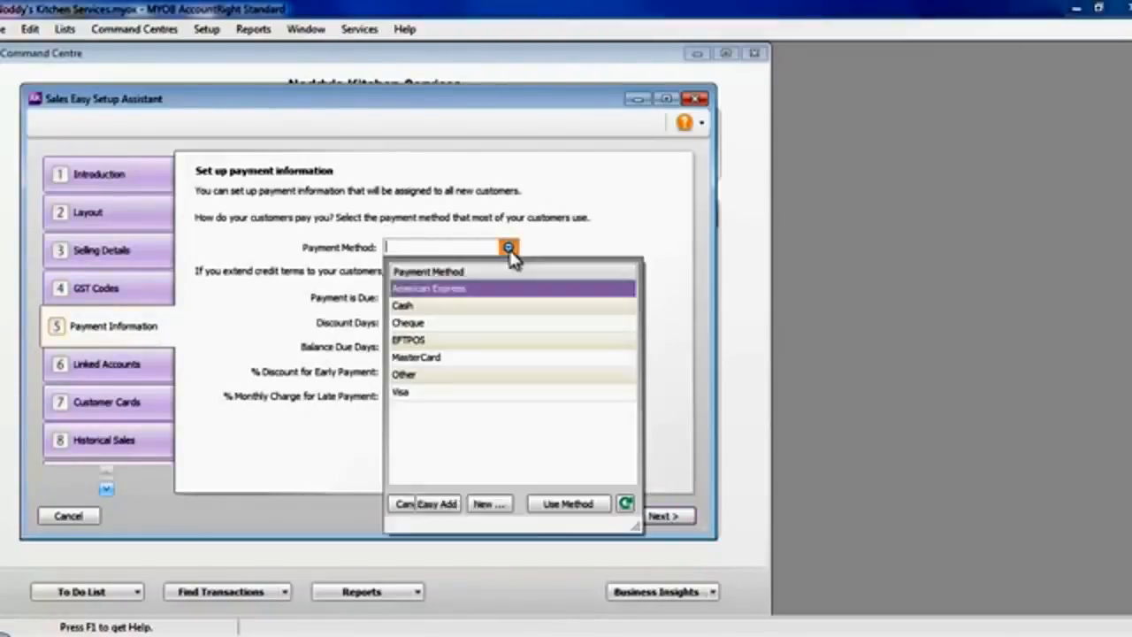
{"action": "left_click", "coordinate": [432, 378]}
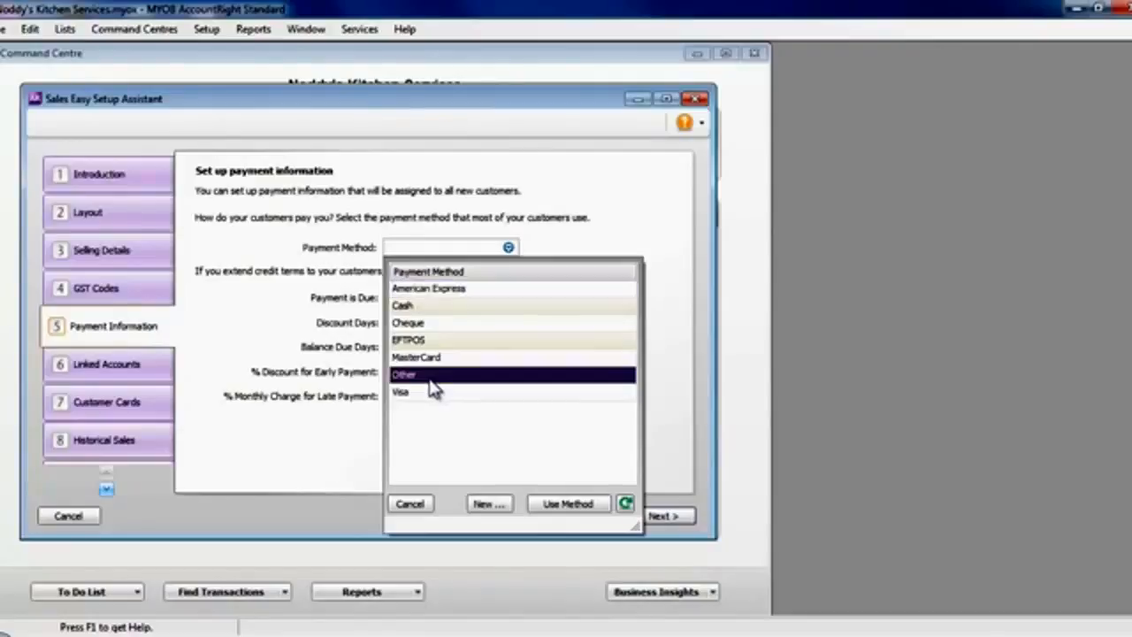
{"action": "double_click", "coordinate": [430, 378]}
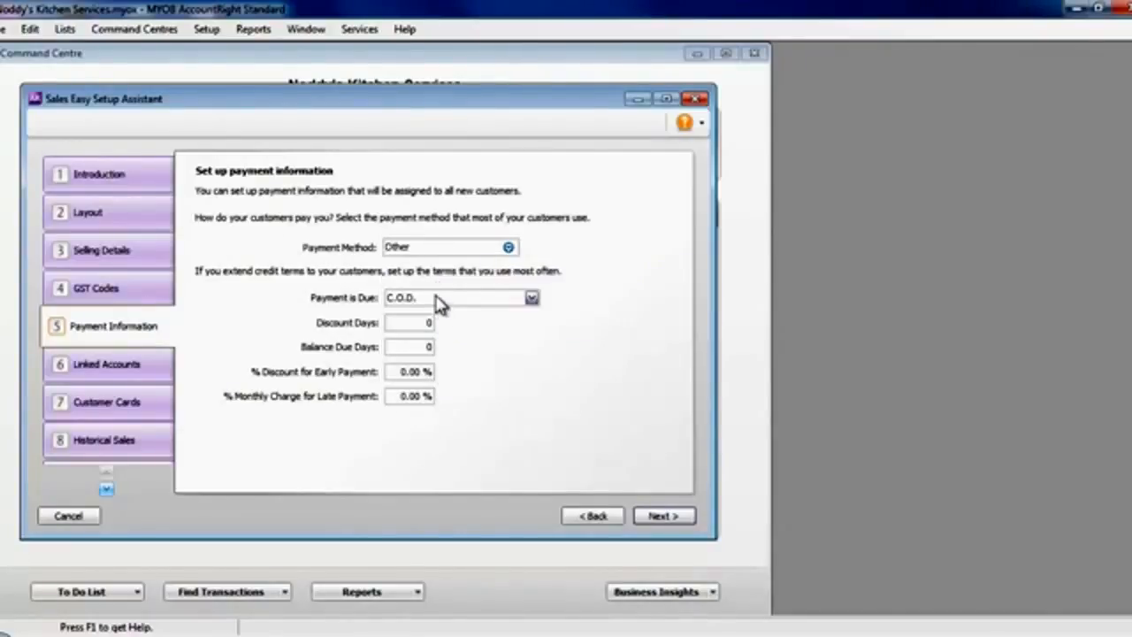
Set the customer payment terms to No. of Days after EOM with 20 balance due days.
{"action": "left_click", "coordinate": [531, 298]}
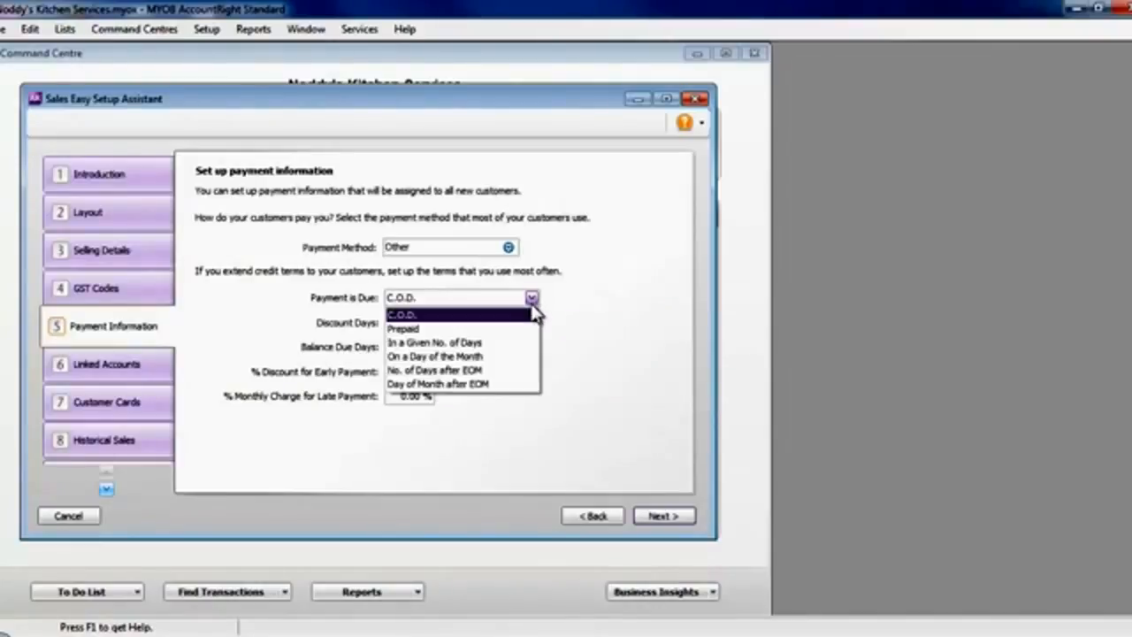
{"action": "left_click", "coordinate": [486, 371]}
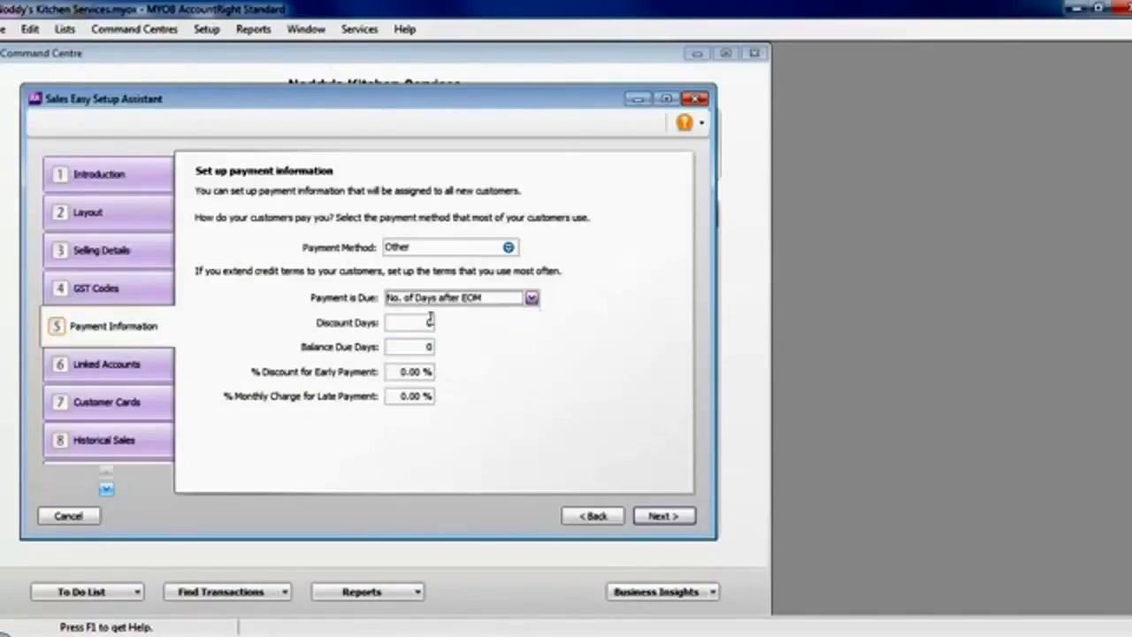
{"action": "left_click", "coordinate": [428, 346]}
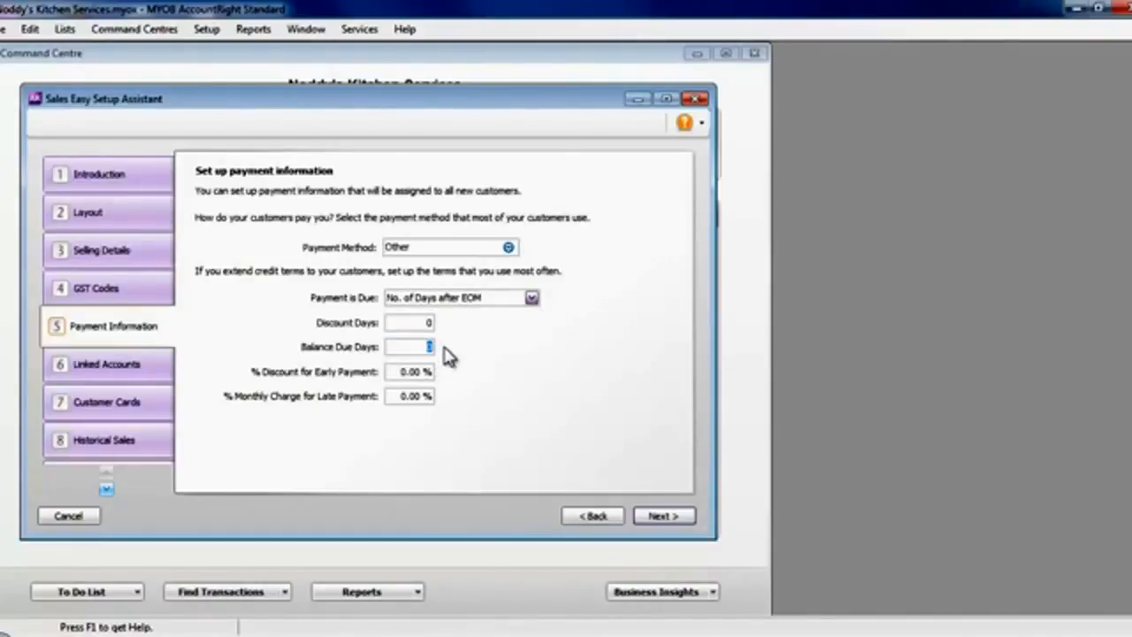
{"action": "type", "text": "20"}
{"action": "key", "text": "Tab"}
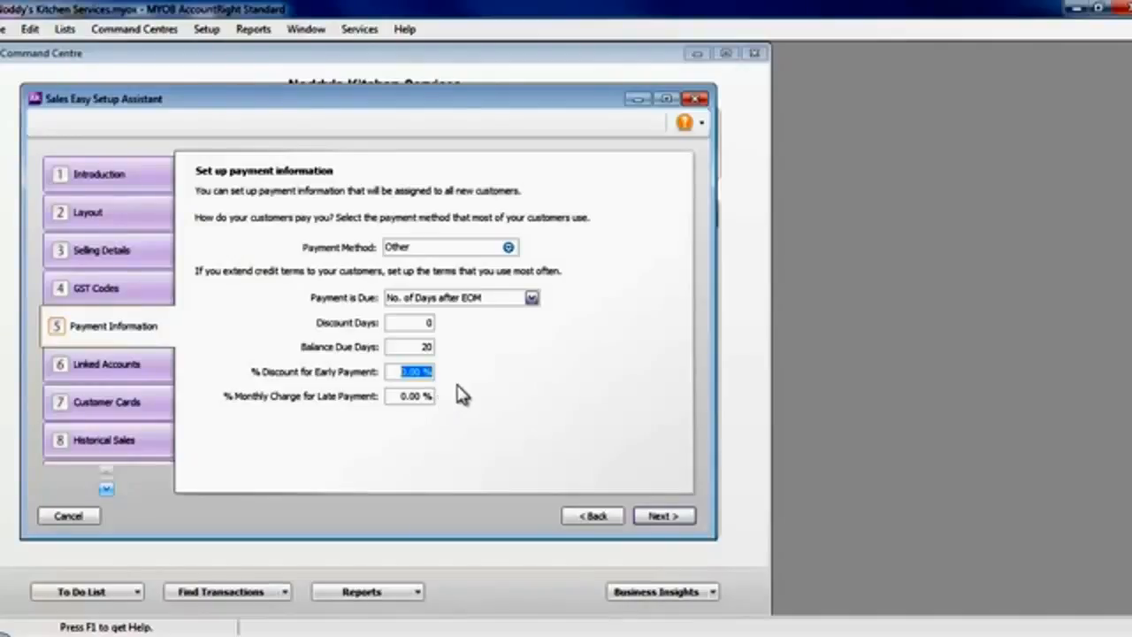
Accept the linked accounts for customer receipts and undeposited funds, and save the default settings for application to new customer cards.
{"action": "left_click", "coordinate": [677, 520]}
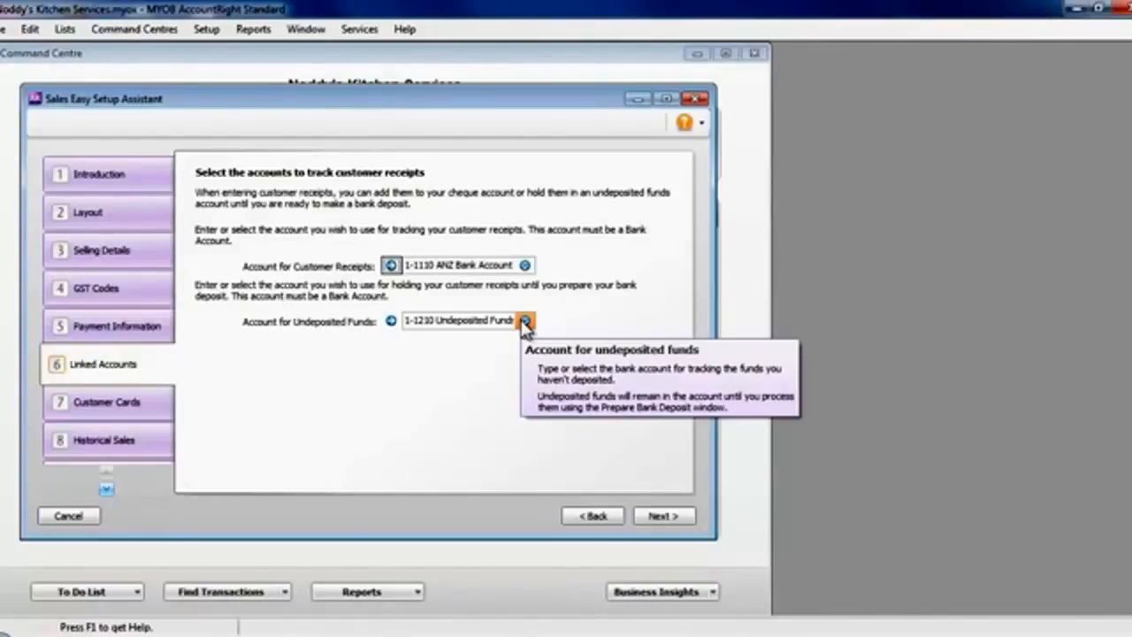
{"action": "left_click", "coordinate": [659, 516]}
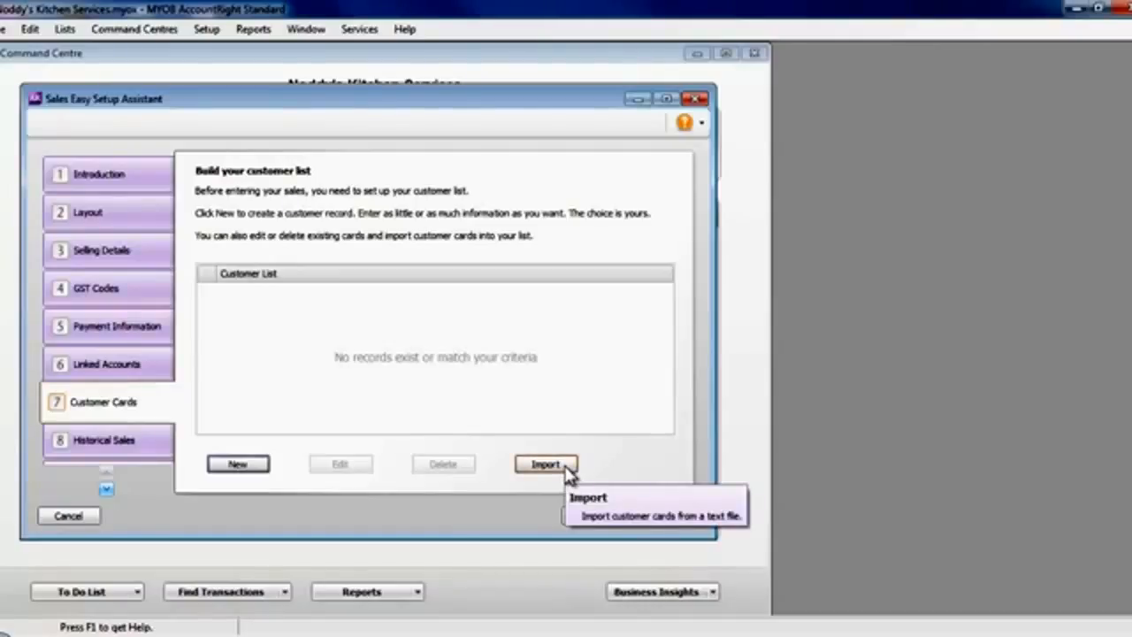
{"action": "left_click", "coordinate": [256, 467]}
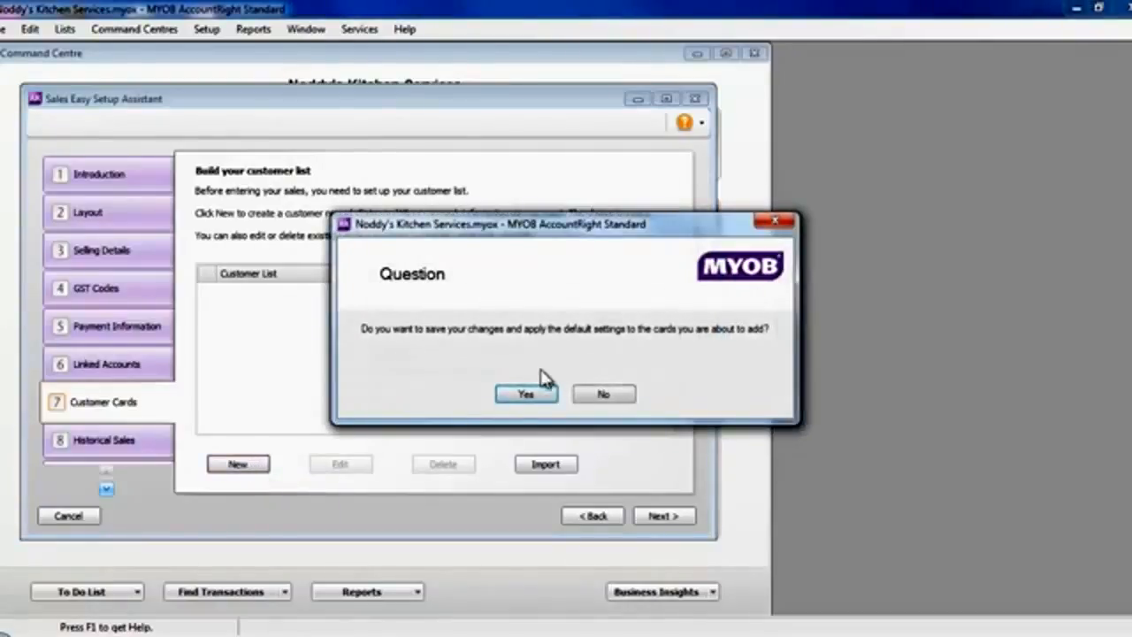
{"action": "left_click", "coordinate": [534, 395]}
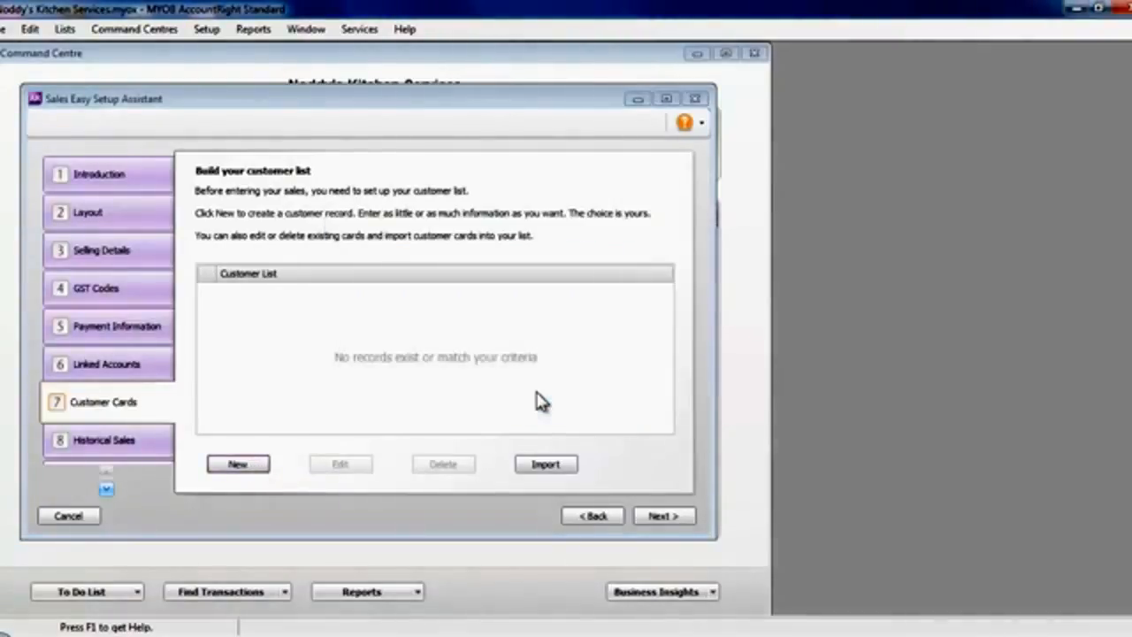
Create a company customer card named Eco Kitchens Ltd.
{"action": "left_click", "coordinate": [262, 453]}
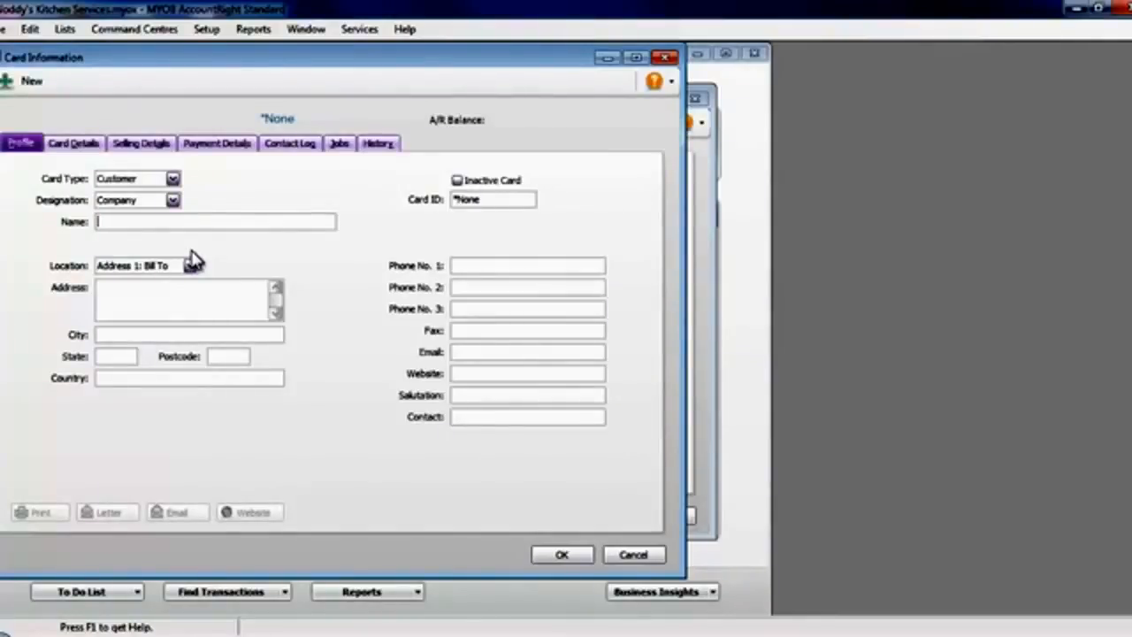
{"action": "type", "text": "Eco Kitchens Ltd"}
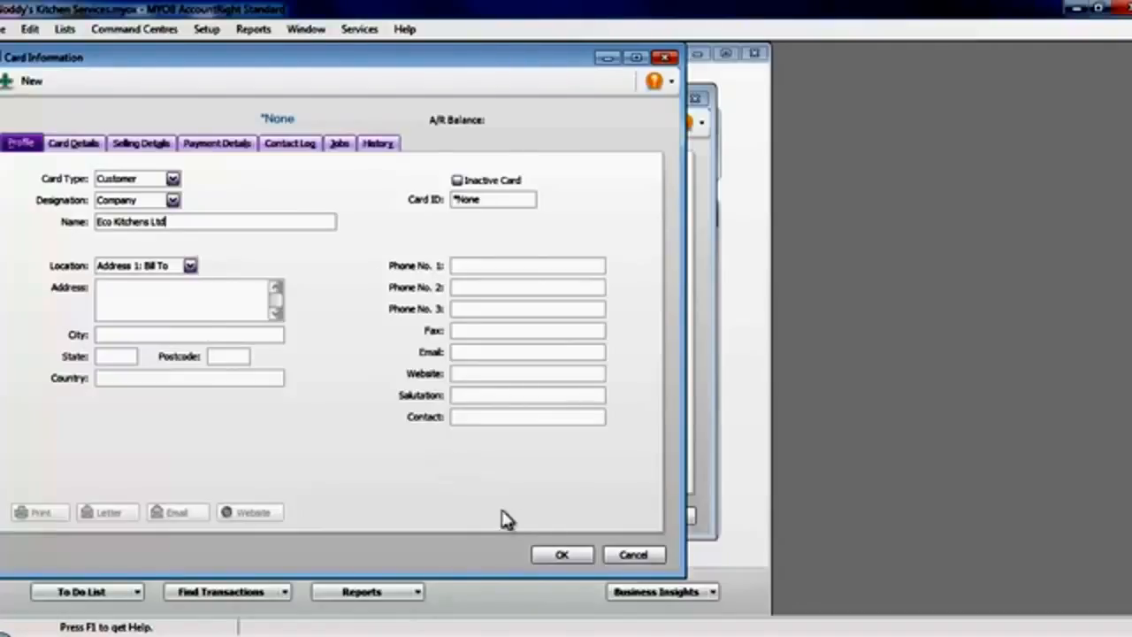
{"action": "left_click", "coordinate": [557, 554]}
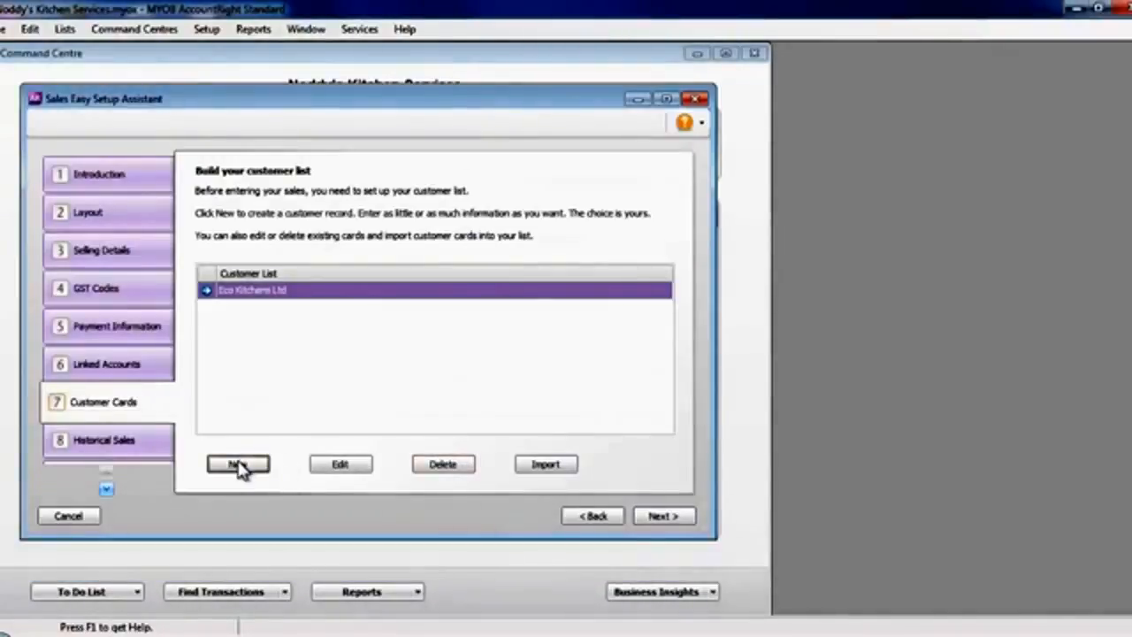
Add a second company customer card named Kitchen Wizards.
{"action": "left_click", "coordinate": [237, 463]}
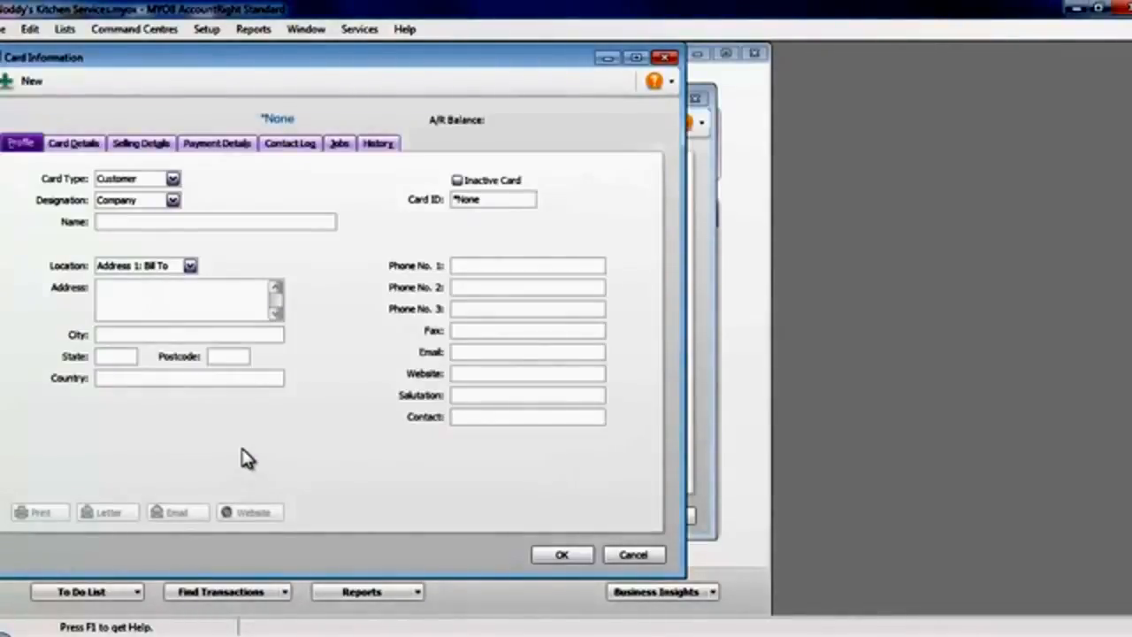
{"action": "type", "text": "Kitchen Wiza"}
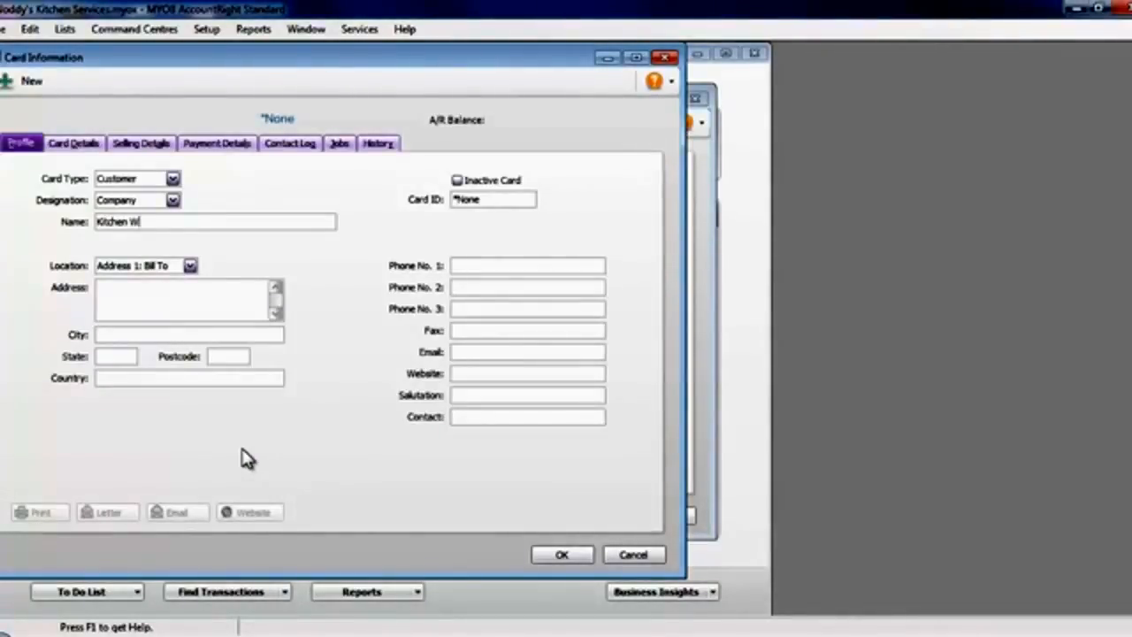
{"action": "type", "text": "rds"}
{"action": "left_click", "coordinate": [563, 556]}
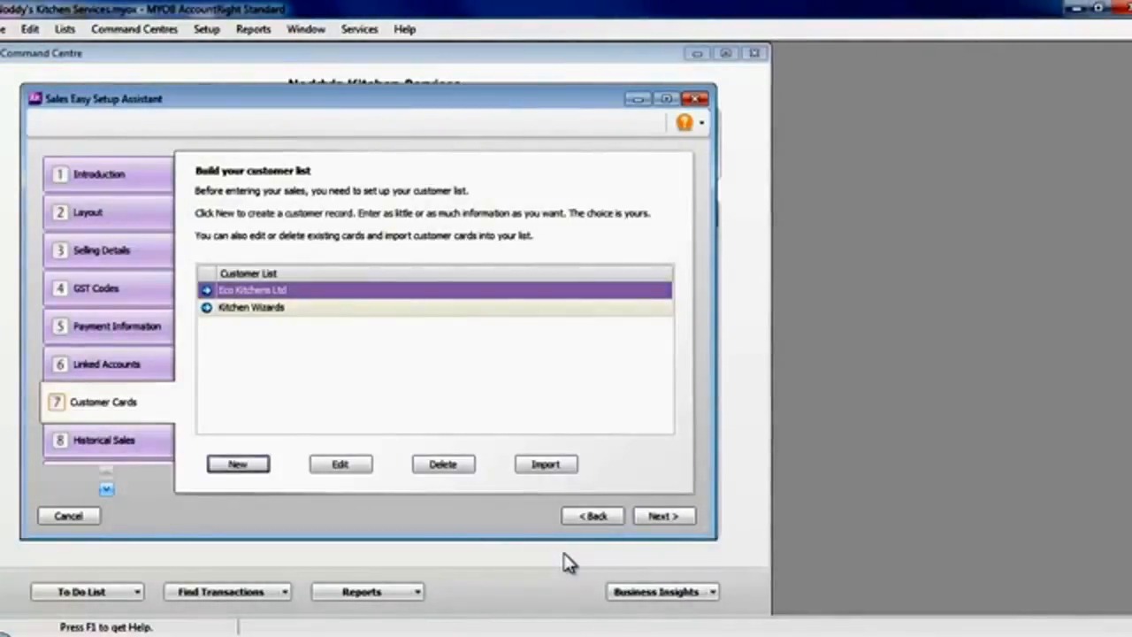
Record a historical sale for Eco Kitchens Ltd dated 16/03/2012 with a total of $600.00 including GST.
{"action": "left_click", "coordinate": [663, 517]}
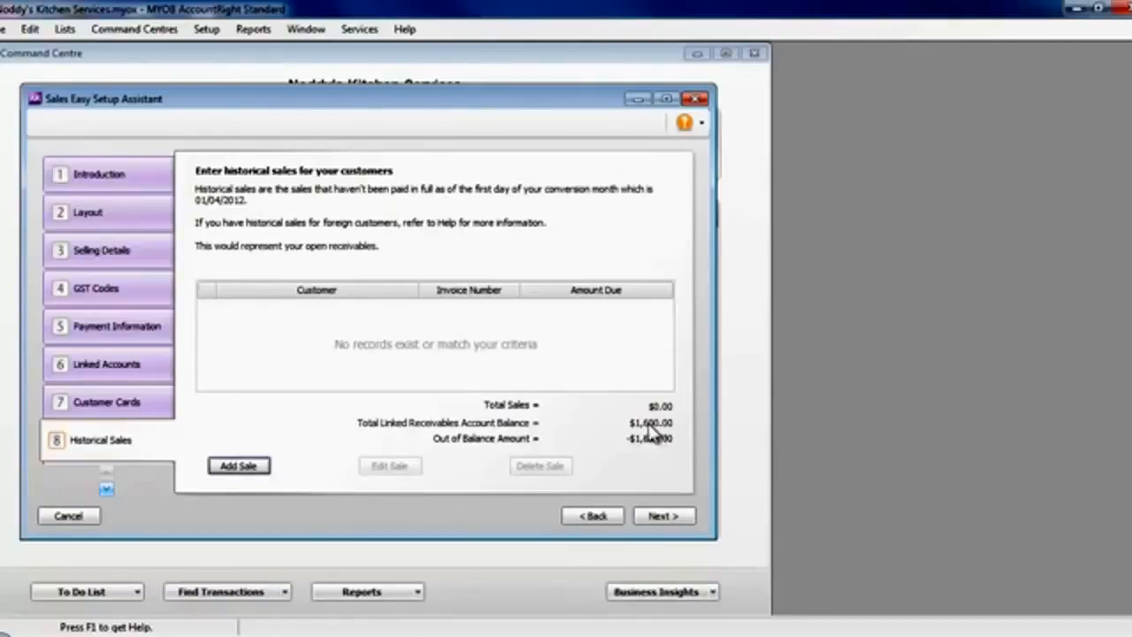
{"action": "left_click", "coordinate": [252, 465]}
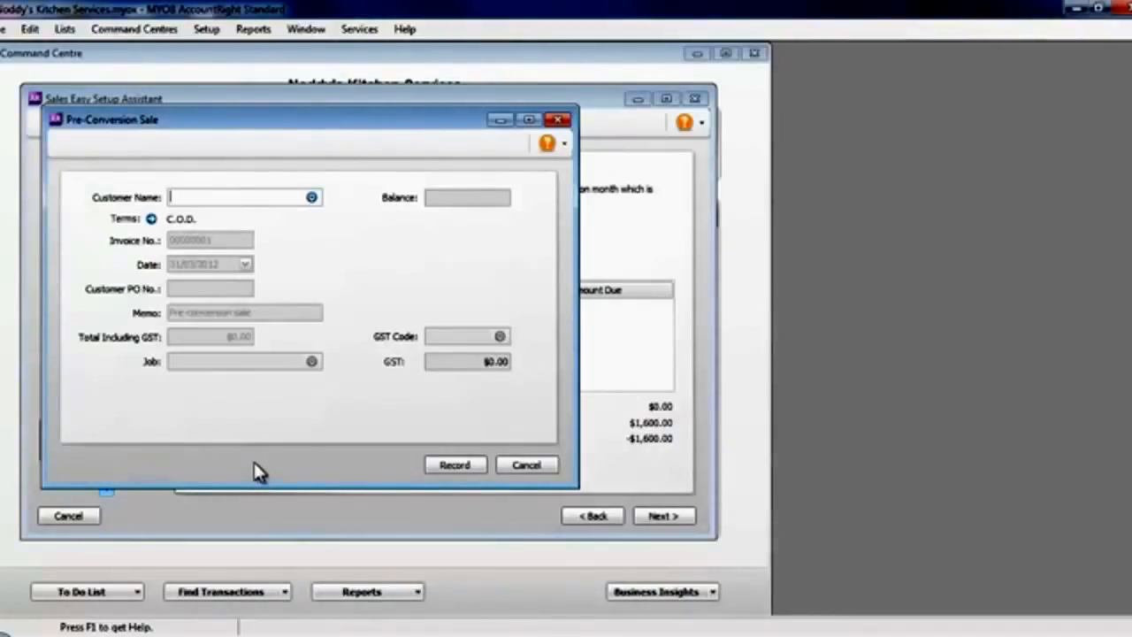
{"action": "type", "text": "I"}
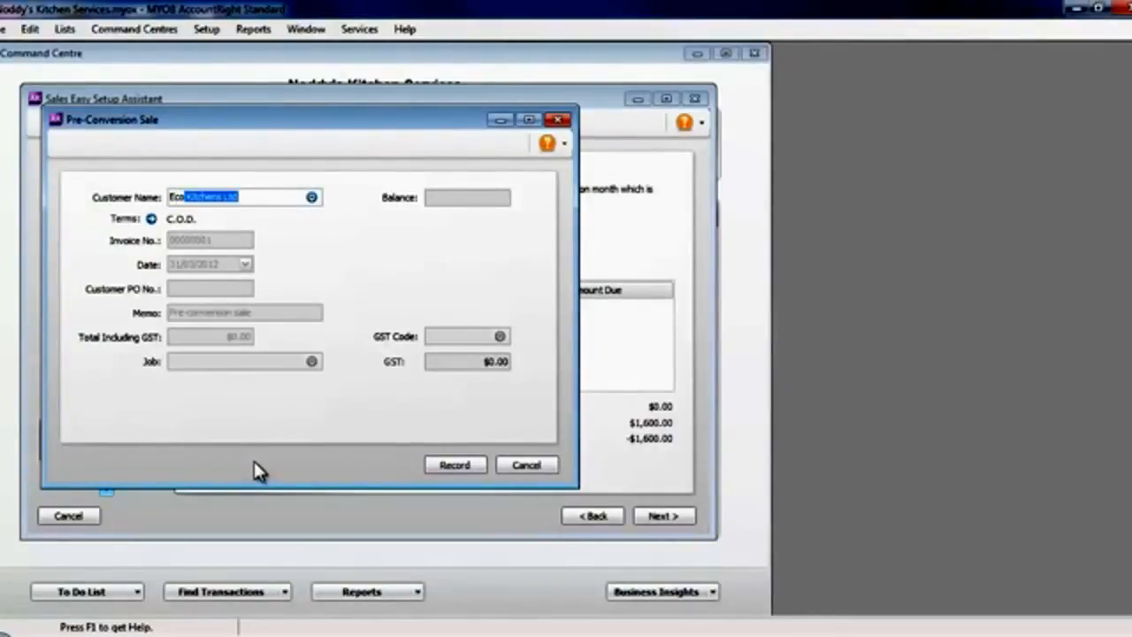
{"action": "key", "text": "Tab"}
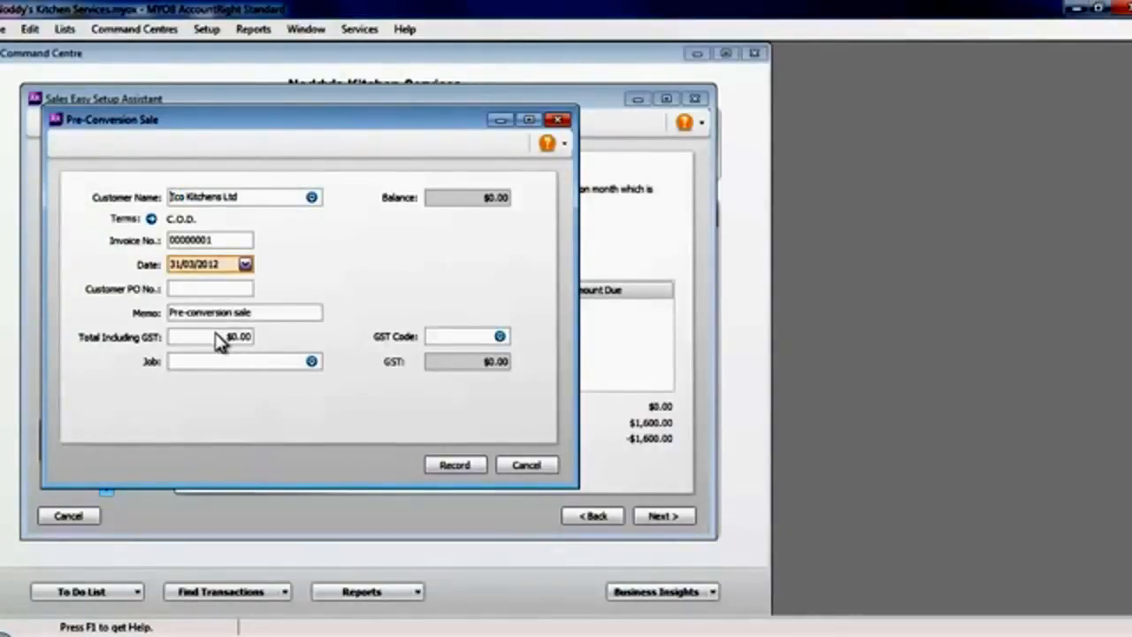
{"action": "left_click", "coordinate": [245, 264]}
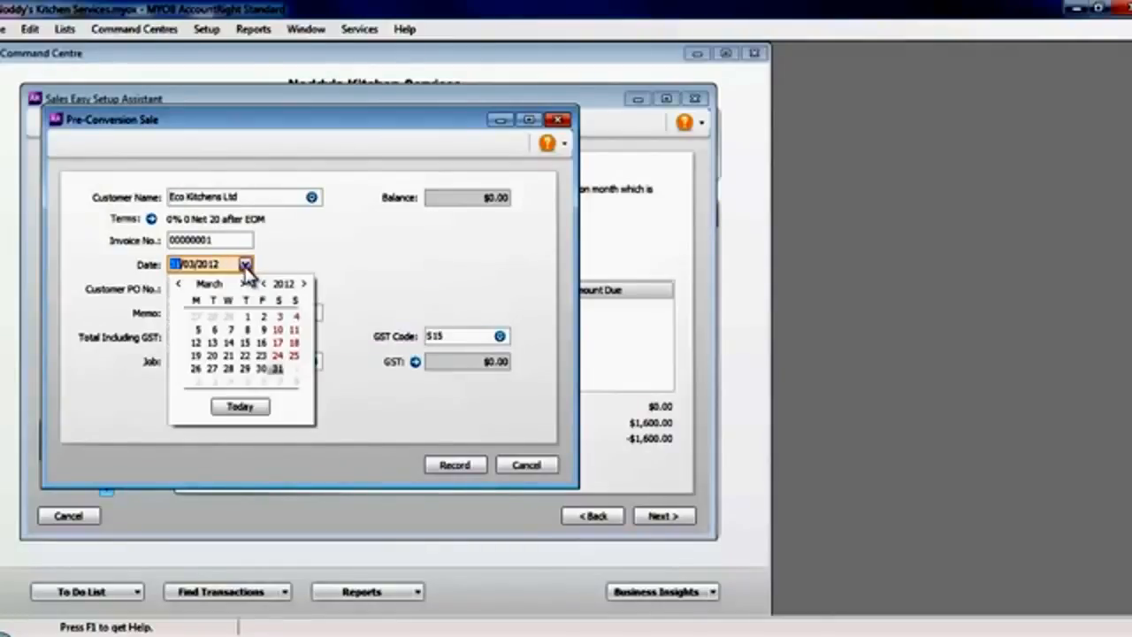
{"action": "left_click", "coordinate": [261, 343]}
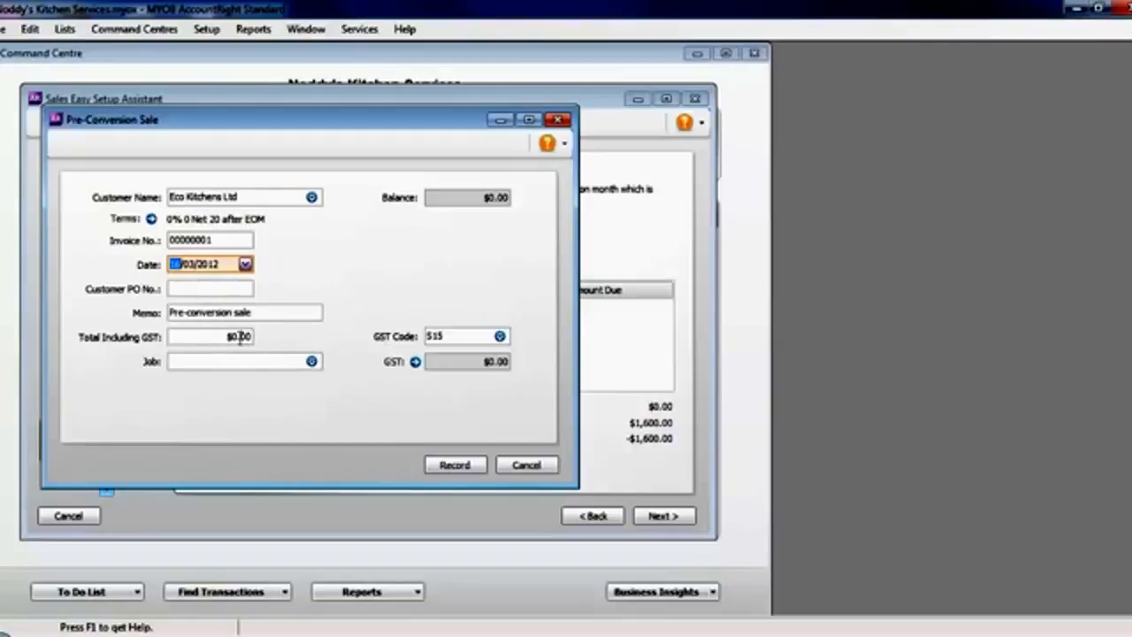
{"action": "left_click", "coordinate": [241, 336]}
{"action": "type", "text": "$600.00"}
{"action": "key", "text": "Tab"}
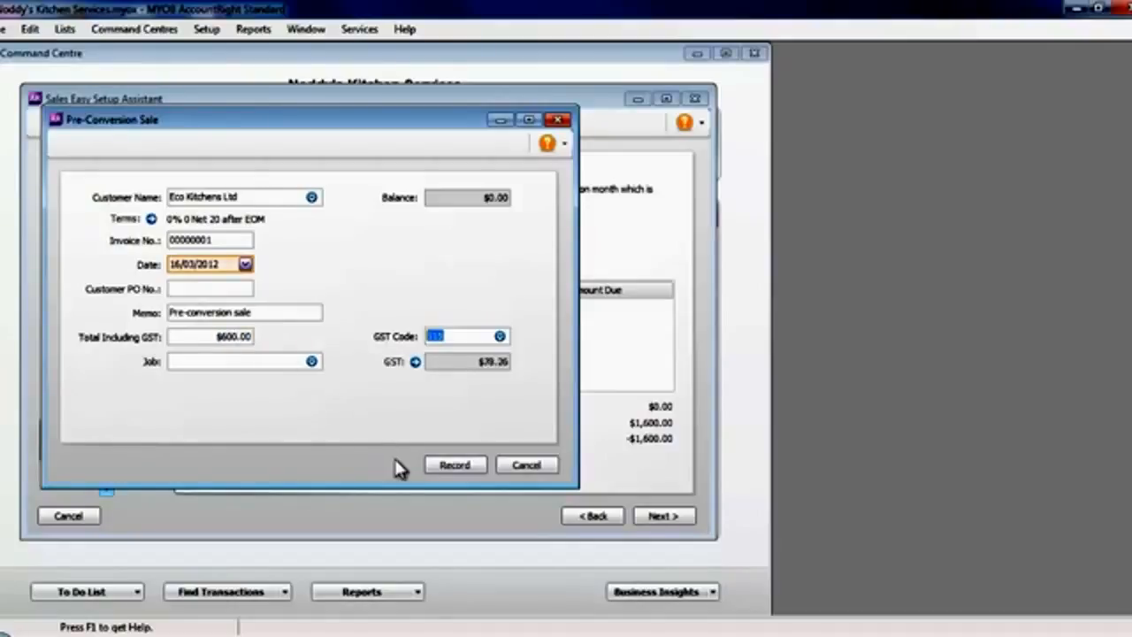
{"action": "left_click", "coordinate": [463, 464]}
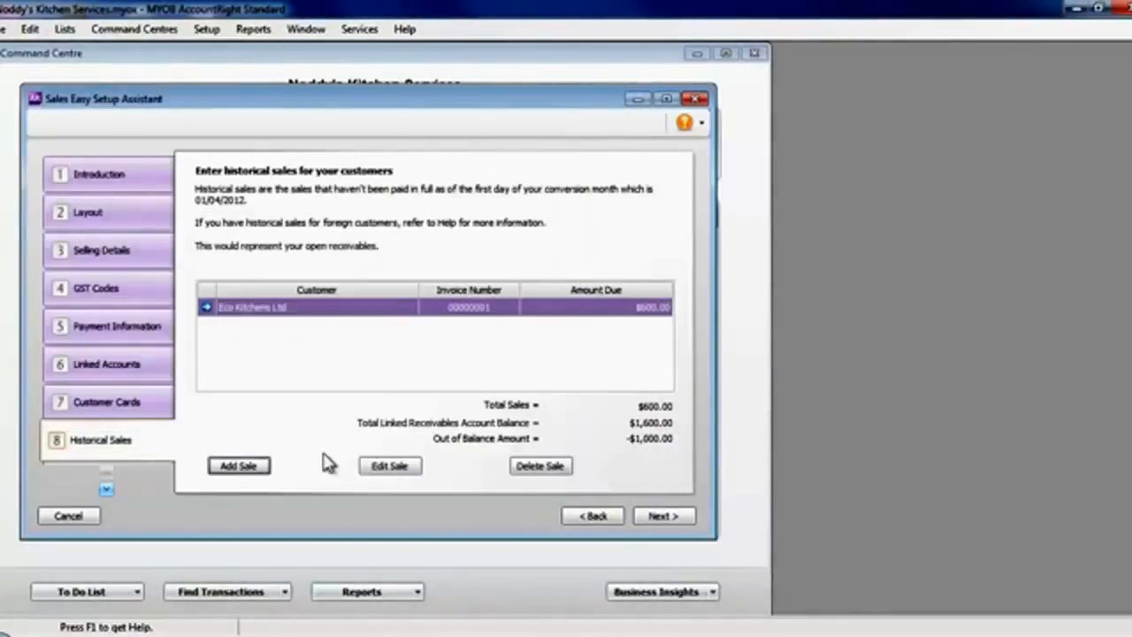
Record a historical sale for Kitchen Wizards dated 05/03/2012 with a total of $1,000.00 including GST.
{"action": "left_click", "coordinate": [237, 466]}
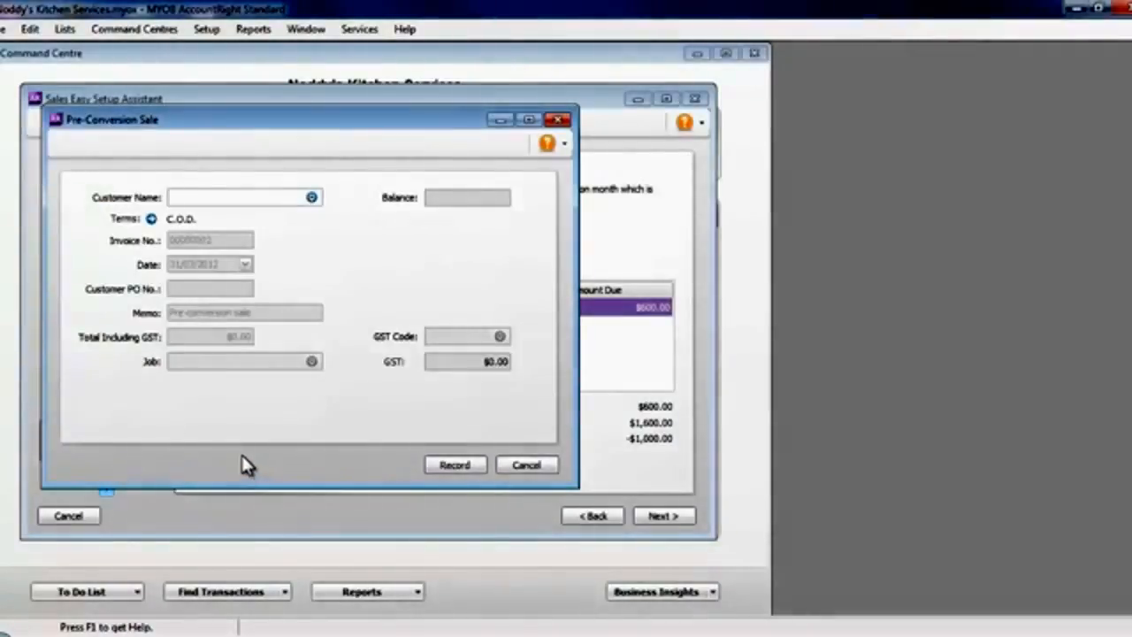
{"action": "type", "text": "Kitchen Wizards"}
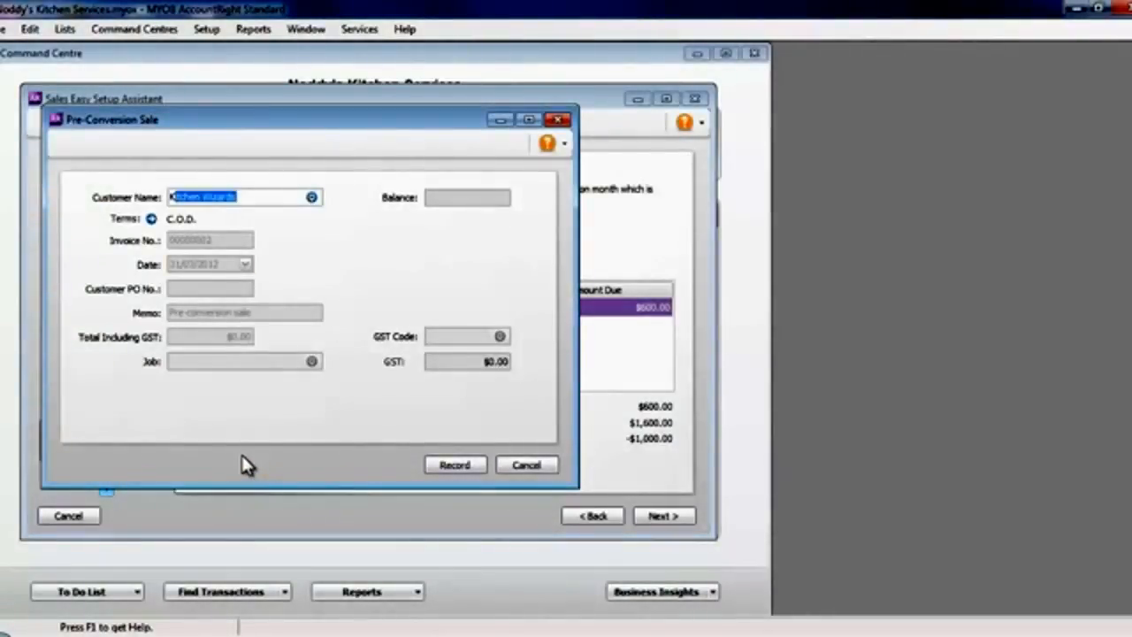
{"action": "key", "text": "Tab"}
{"action": "left_click", "coordinate": [245, 265]}
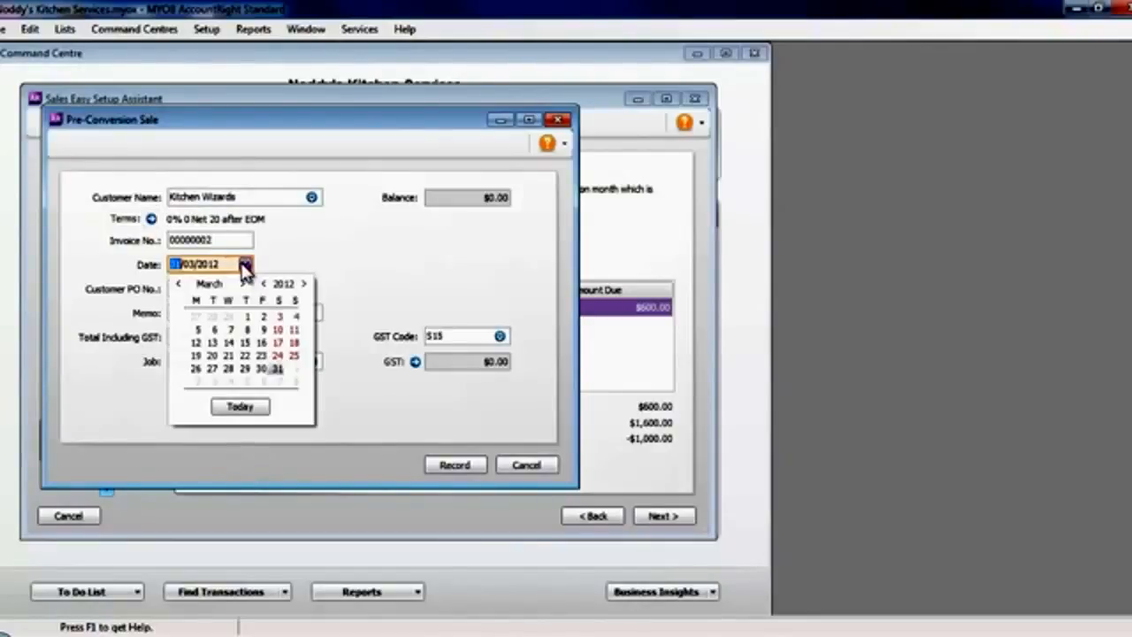
{"action": "left_click", "coordinate": [198, 330]}
{"action": "left_click_drag", "start_coordinate": [227, 336], "coordinate": [254, 334]}
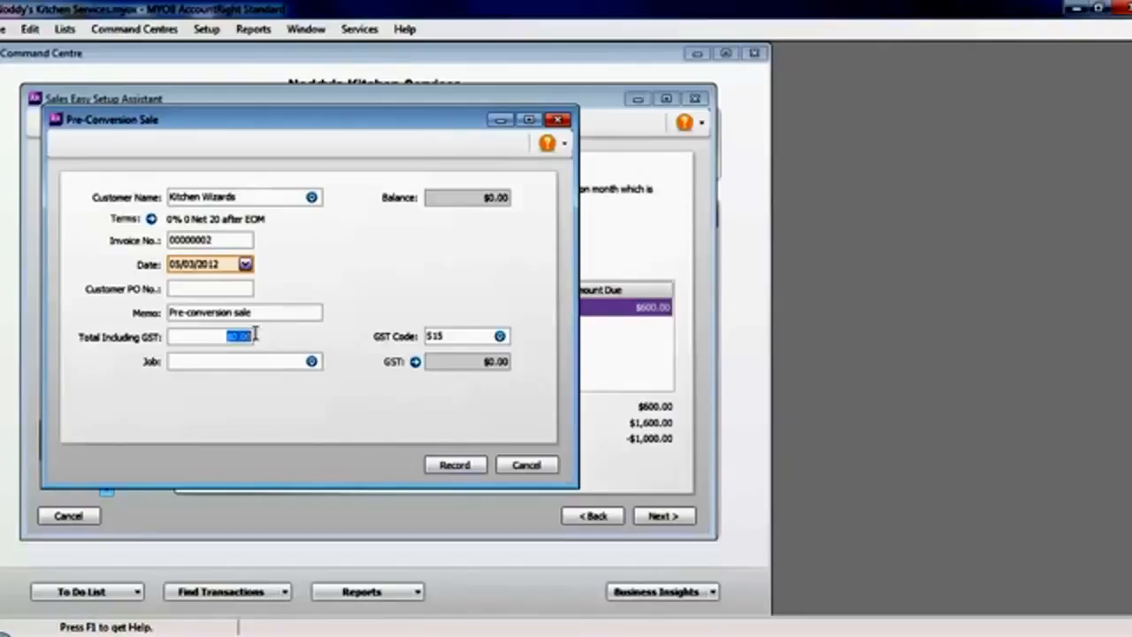
{"action": "type", "text": "$100.00"}
{"action": "type", "text": "0"}
{"action": "key", "text": "Tab"}
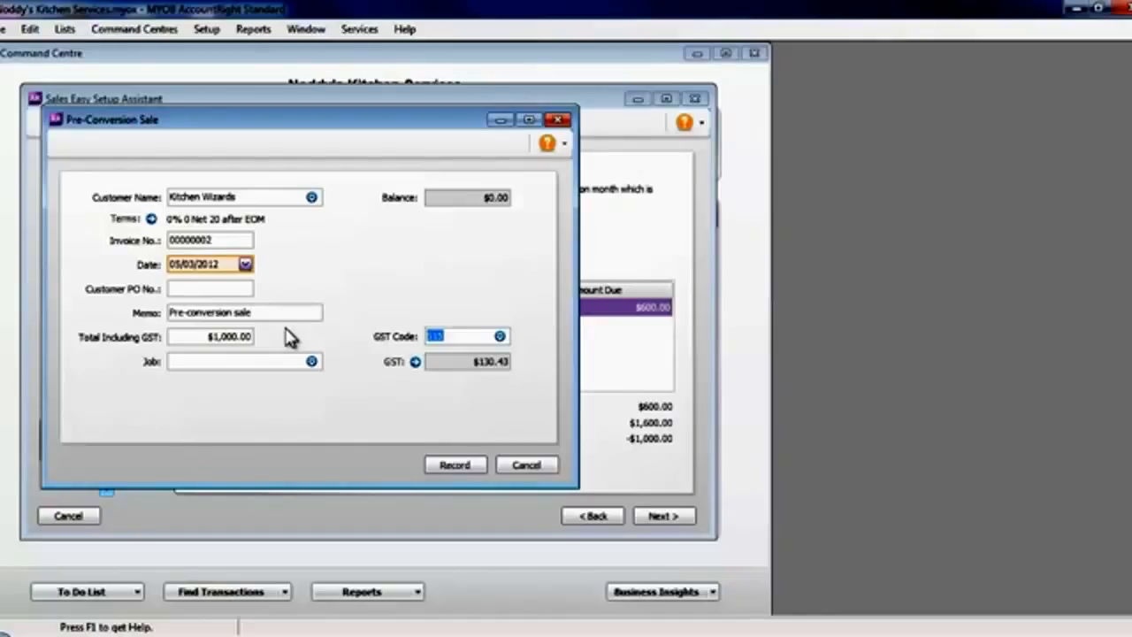
{"action": "left_click", "coordinate": [456, 465]}
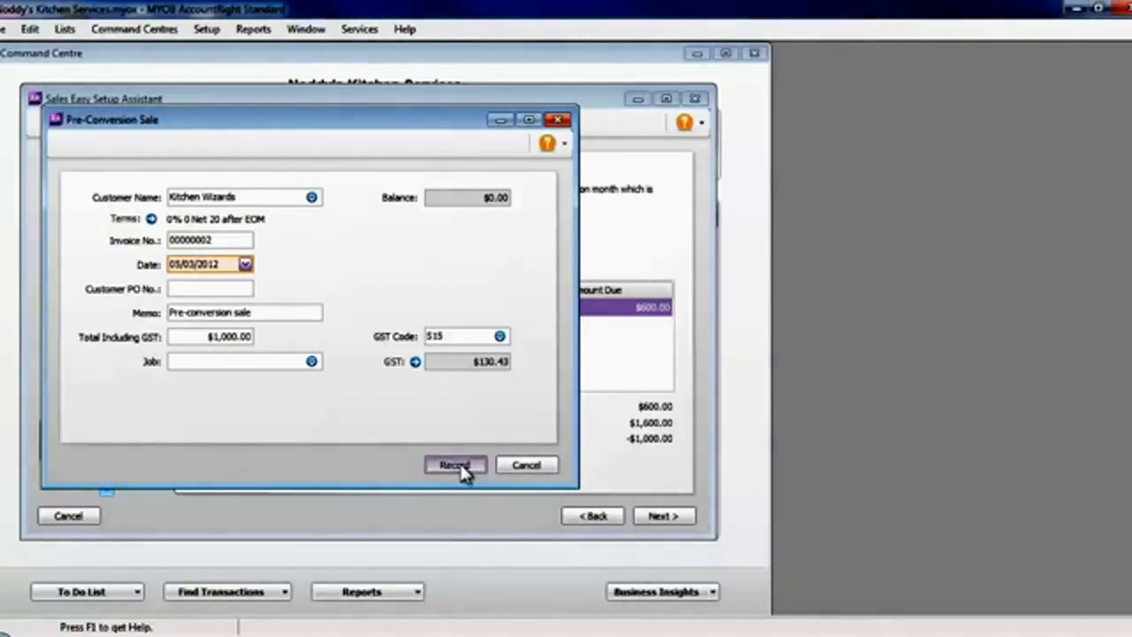
{"action": "left_click", "coordinate": [456, 466]}
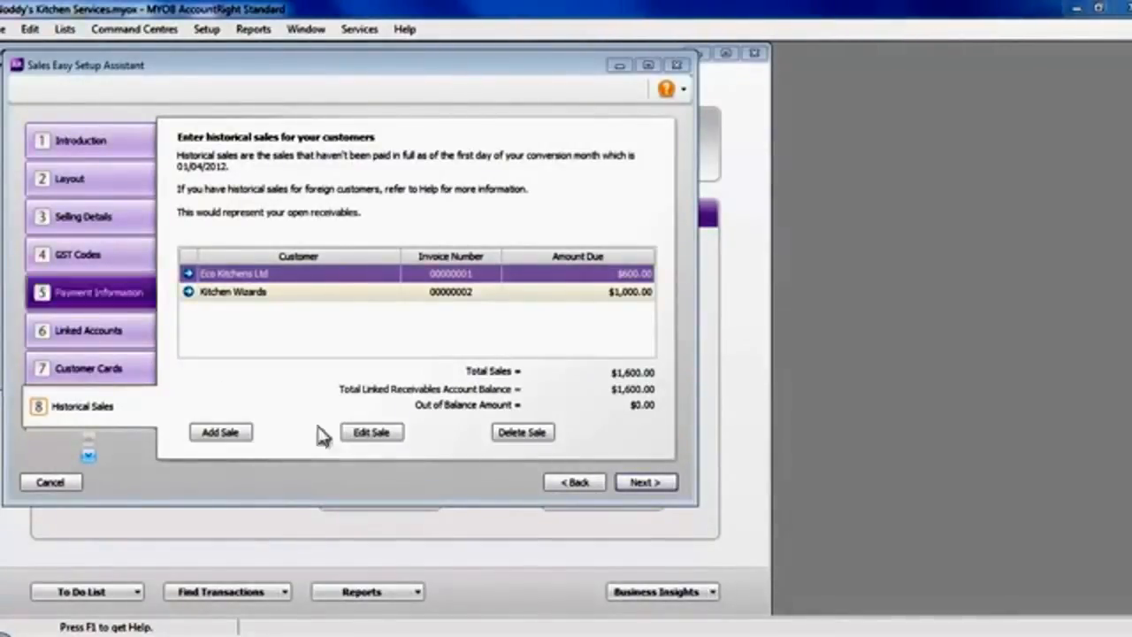
Finish the historical sales entry and close the Sales setup assistant.
{"action": "left_click", "coordinate": [632, 480]}
{"action": "left_click", "coordinate": [637, 484]}
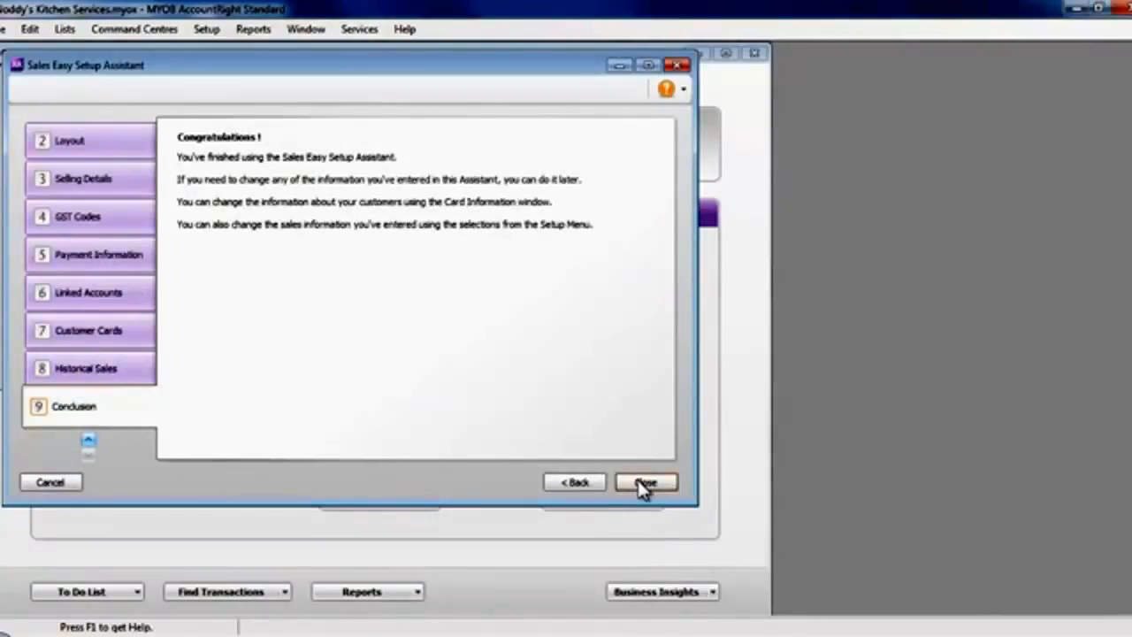
{"action": "left_click", "coordinate": [645, 483]}
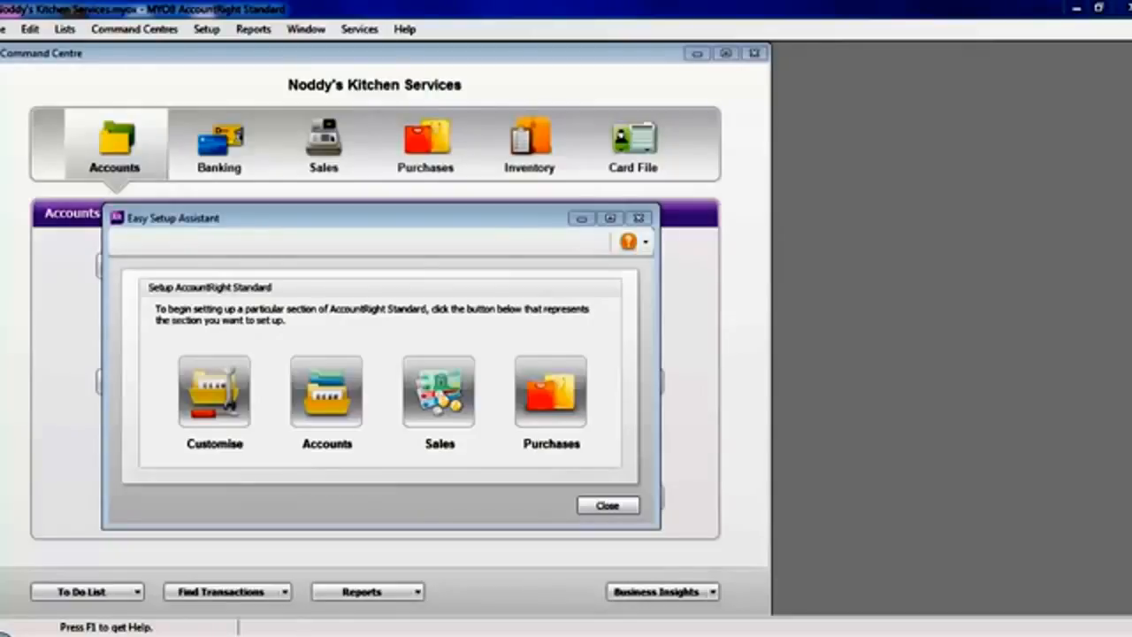
Start the Purchases setup assistant and accept Service as the default purchase layout.
{"action": "left_click", "coordinate": [548, 403]}
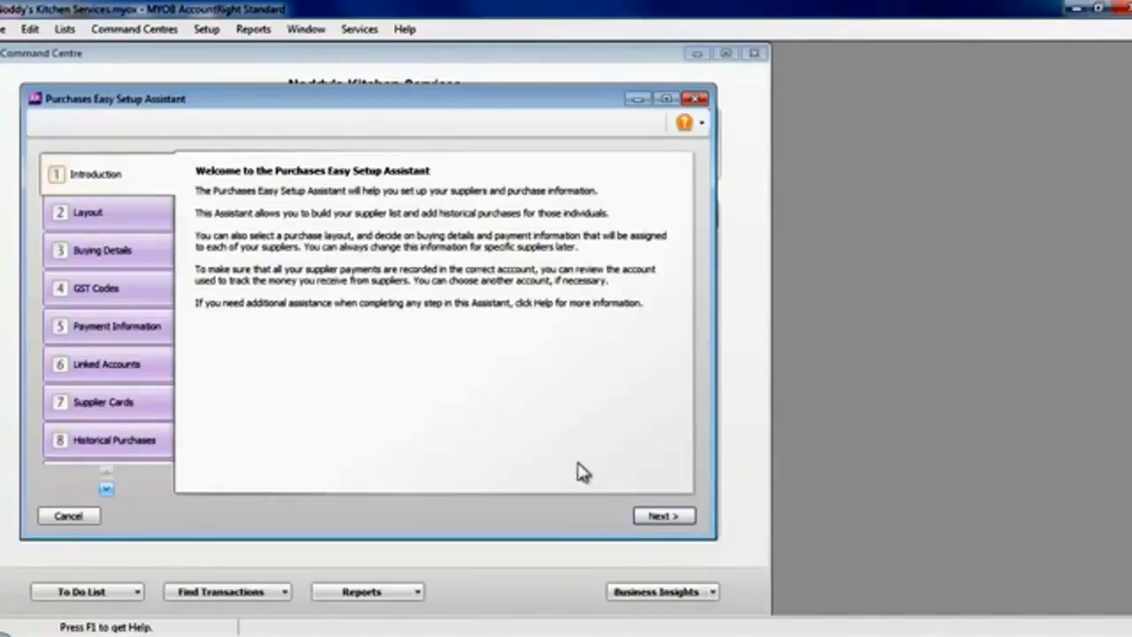
{"action": "left_click", "coordinate": [664, 517]}
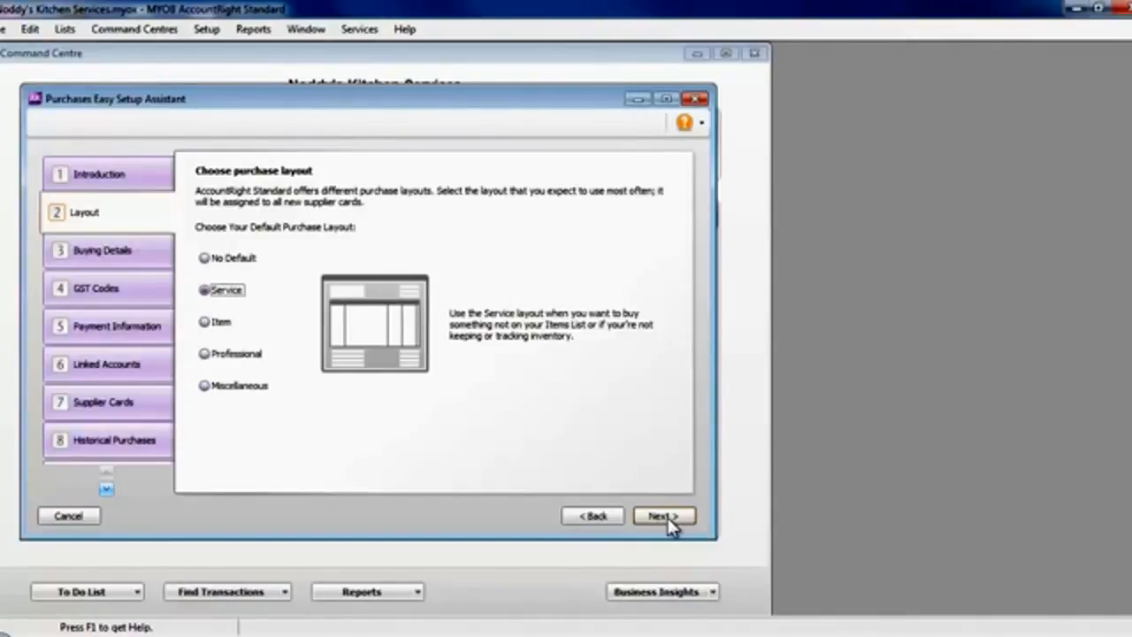
{"action": "left_click", "coordinate": [672, 522]}
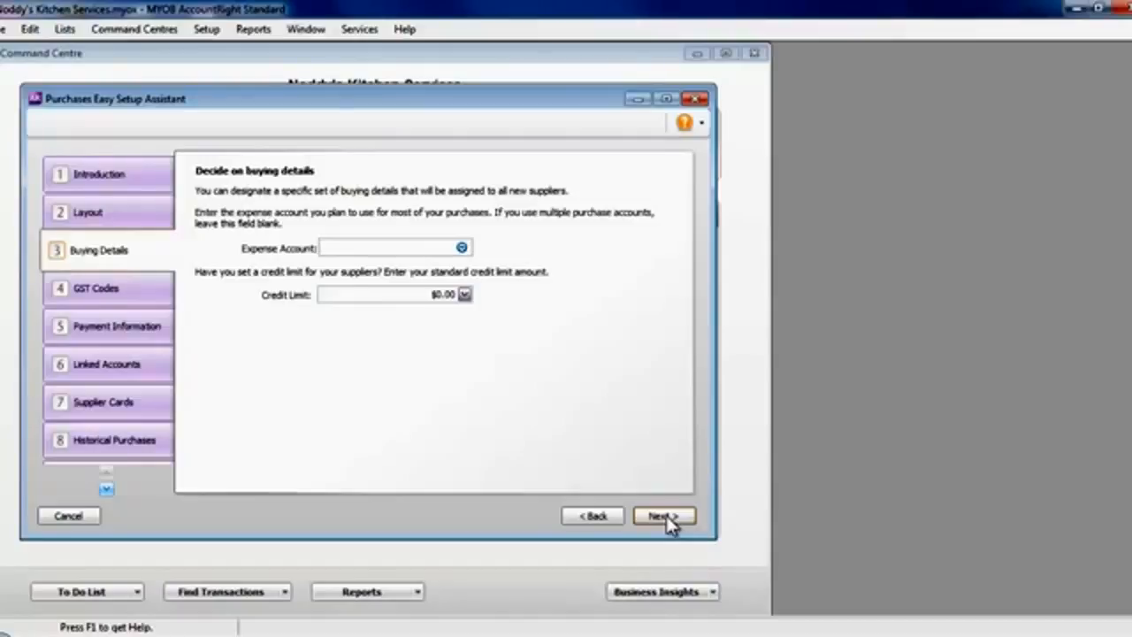
Leave the default supplier buying details as they are and accept the S15 (Standard) codes for GST and freight GST.
{"action": "left_click", "coordinate": [666, 516]}
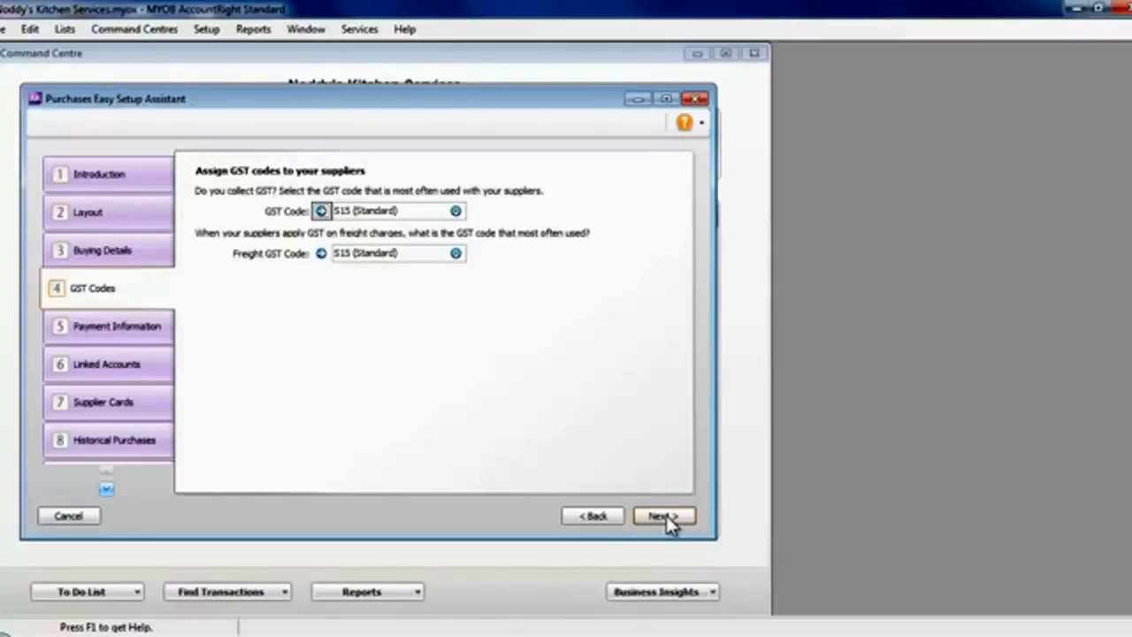
{"action": "left_click", "coordinate": [663, 516]}
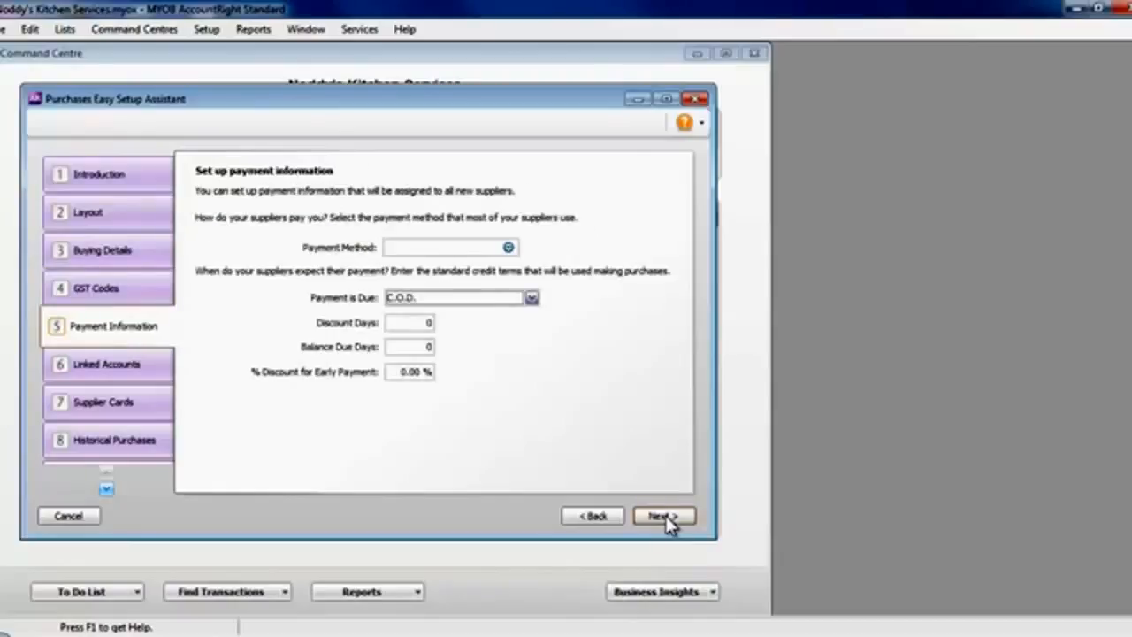
Set the default supplier payment method to Other with payment due 20 days after EOM, and keep the ANZ Bank Account for paying bills.
{"action": "left_click", "coordinate": [509, 248]}
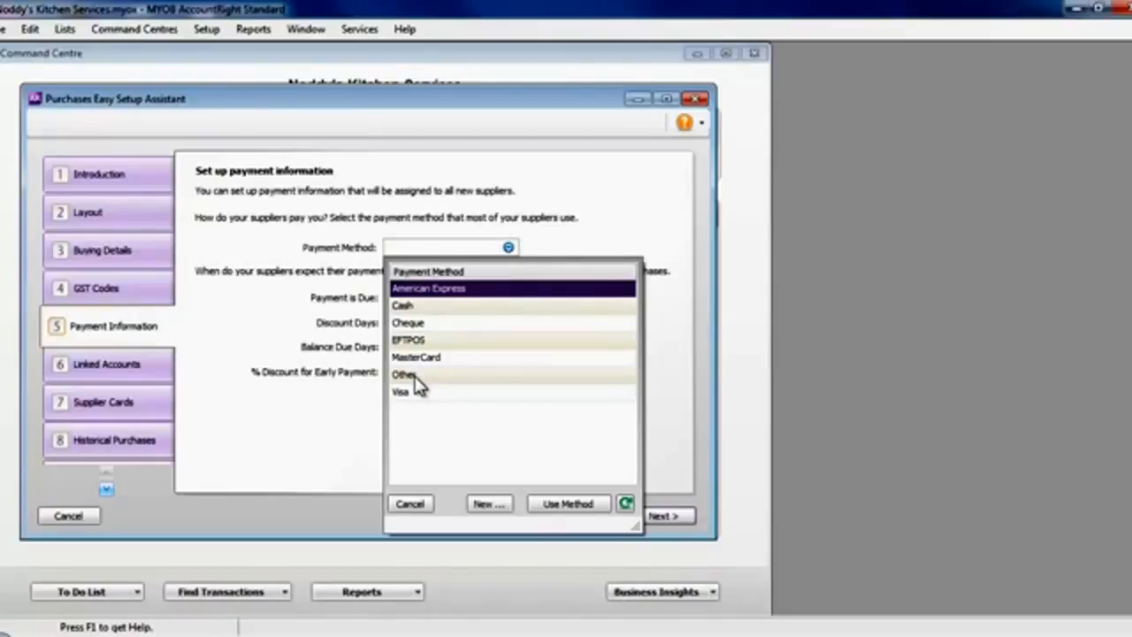
{"action": "double_click", "coordinate": [415, 374]}
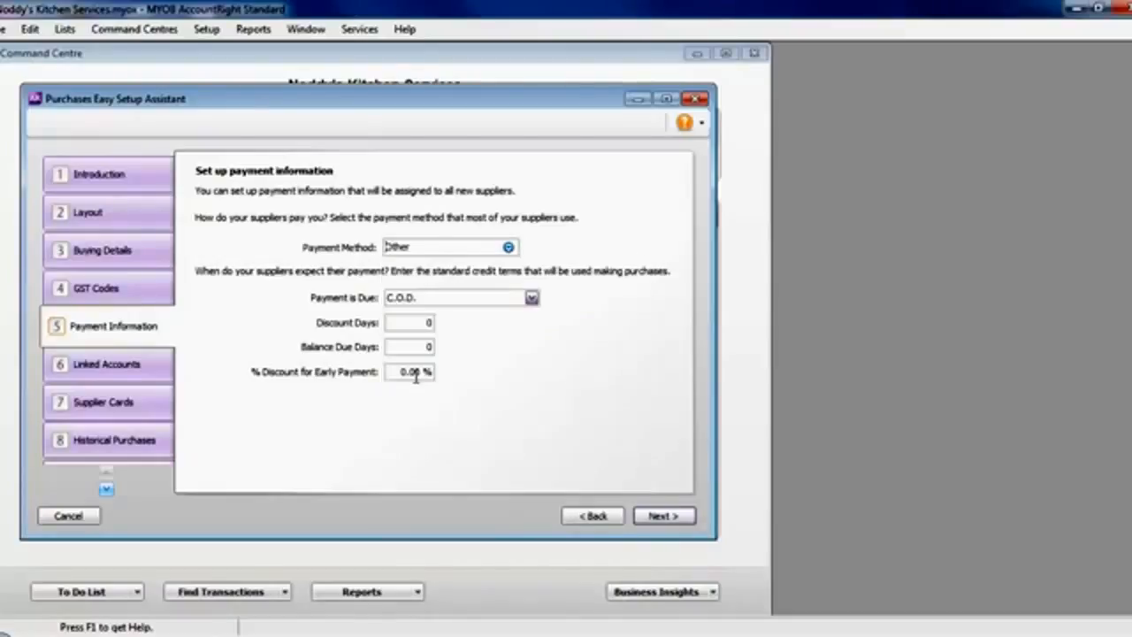
{"action": "left_click", "coordinate": [531, 301]}
{"action": "left_click", "coordinate": [486, 368]}
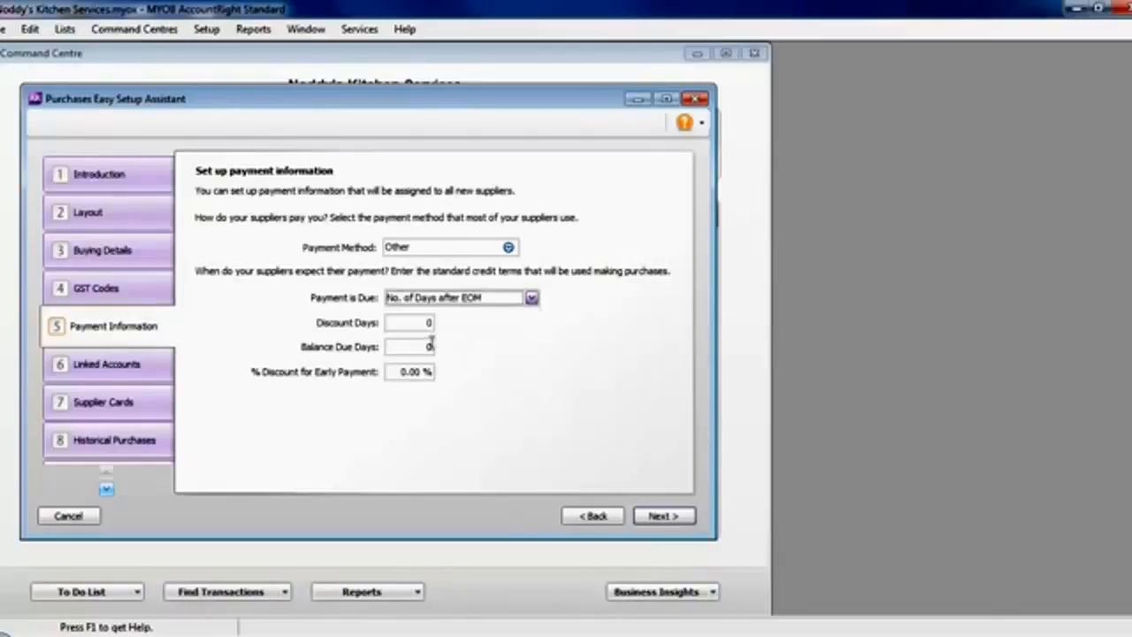
{"action": "left_click", "coordinate": [432, 346]}
{"action": "double_click", "coordinate": [428, 346]}
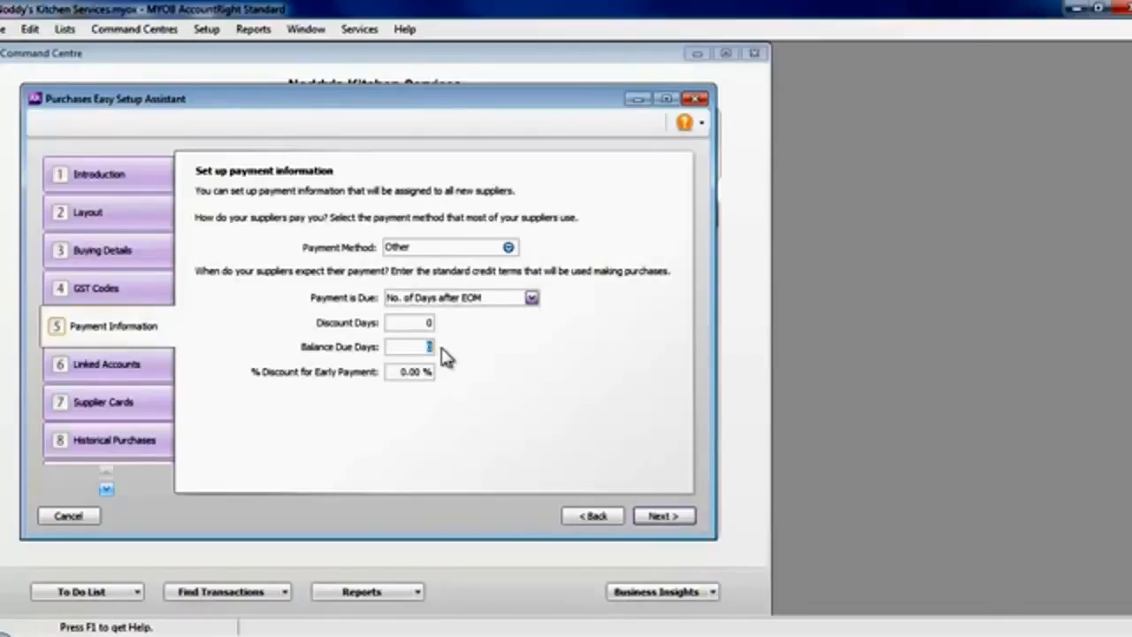
{"action": "type", "text": "20"}
{"action": "key", "text": "Tab"}
{"action": "left_click", "coordinate": [652, 520]}
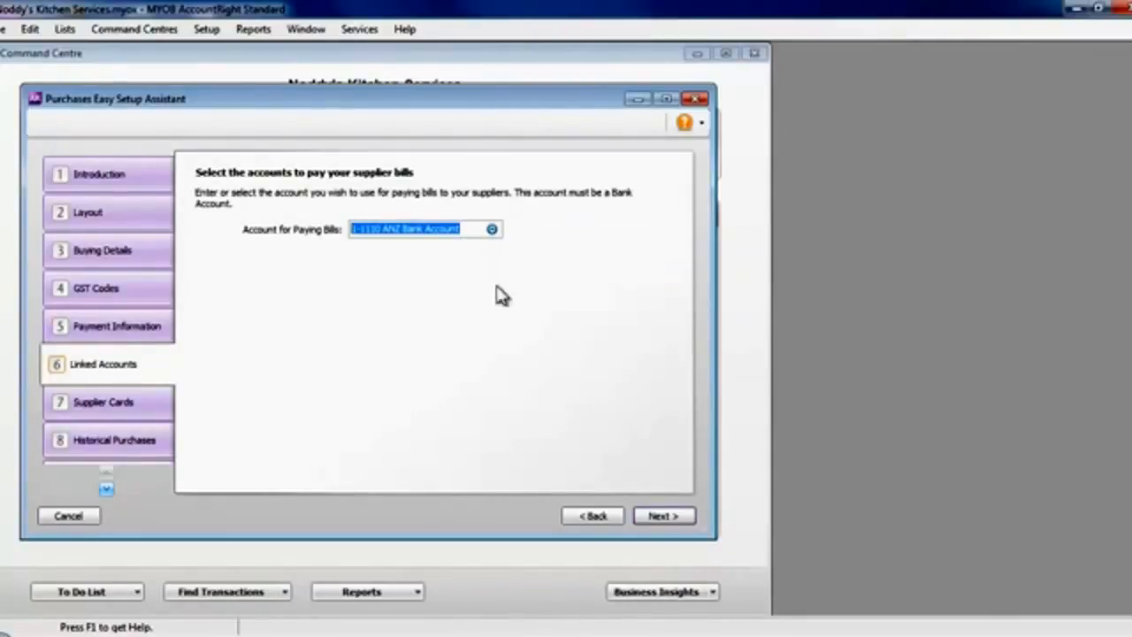
{"action": "left_click", "coordinate": [665, 520]}
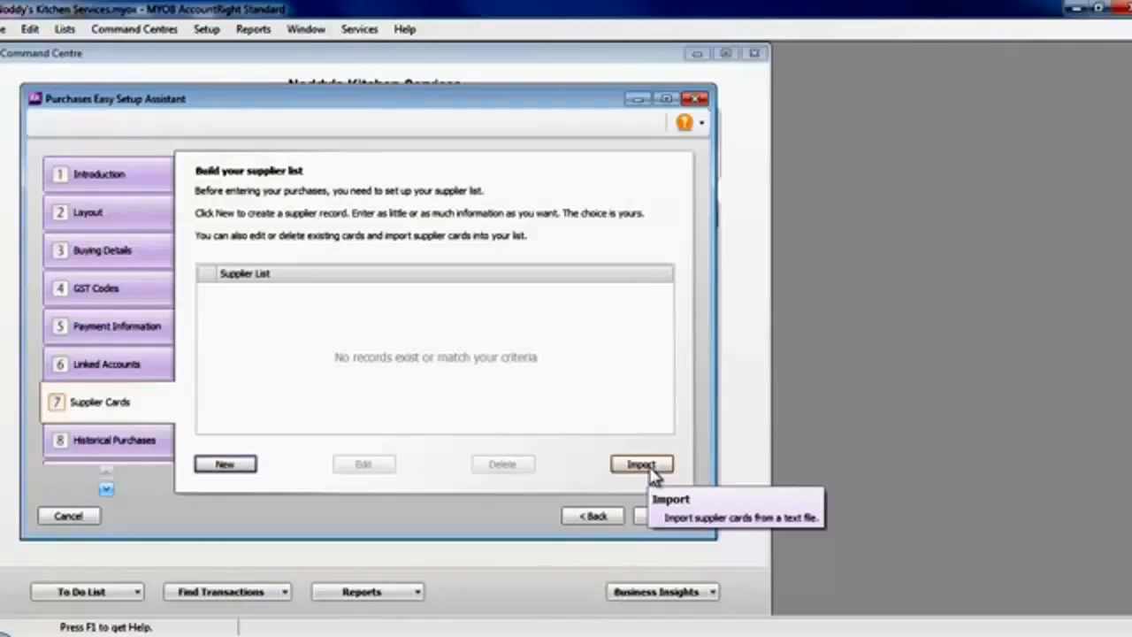
Create a supplier card for the company Facelifter Services, saving the changes and applying the default settings to new cards.
{"action": "left_click", "coordinate": [228, 465]}
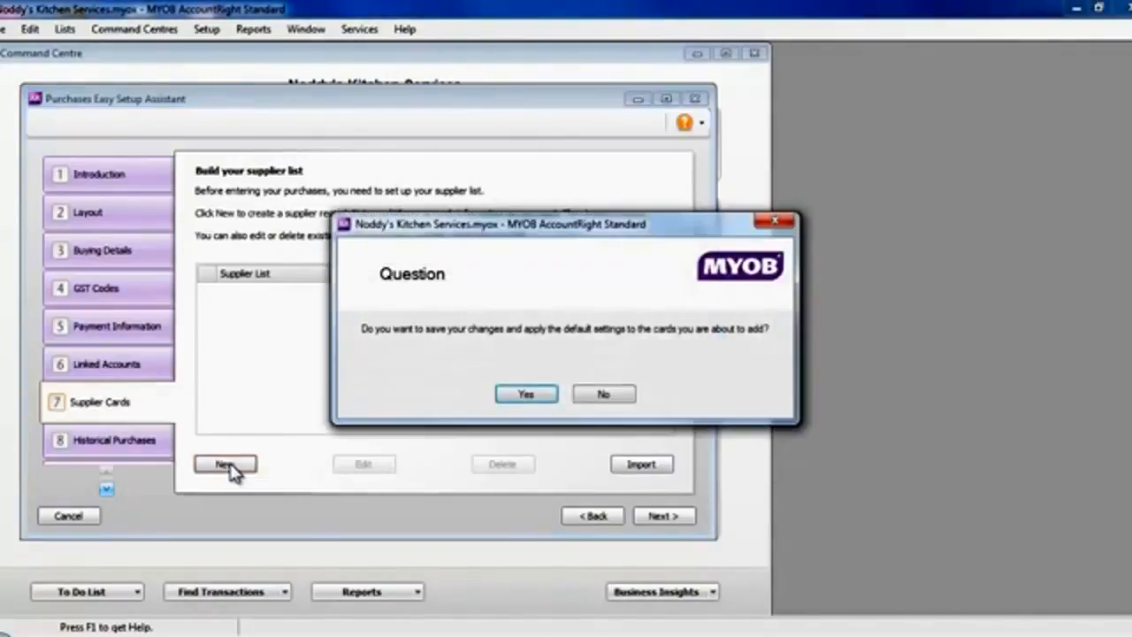
{"action": "left_click", "coordinate": [526, 397]}
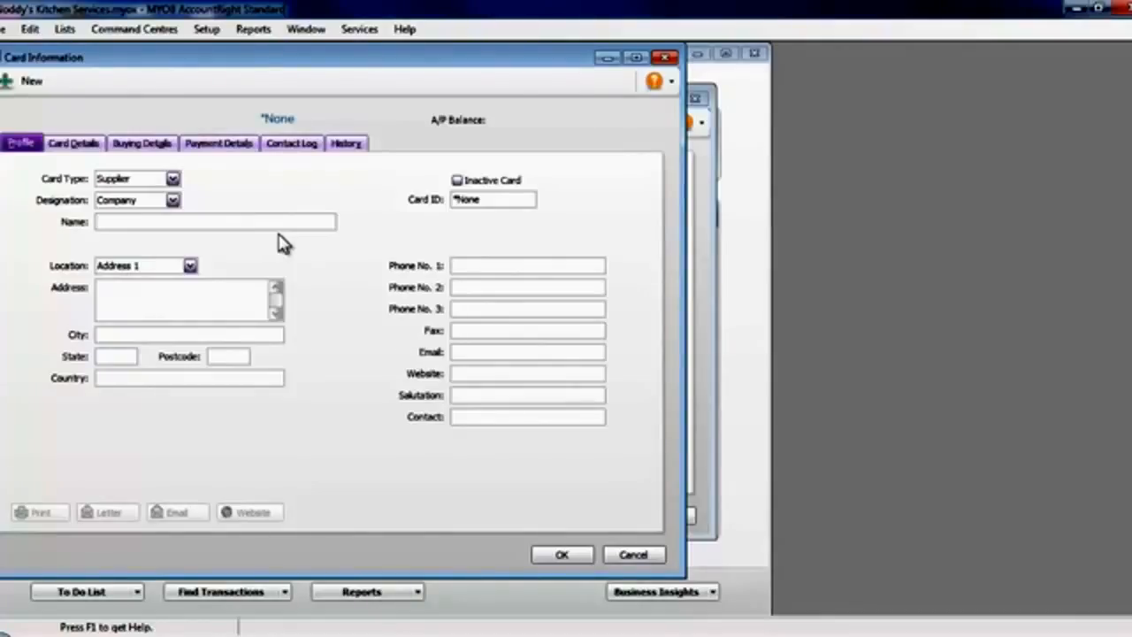
{"action": "type", "text": "Facelifter Se"}
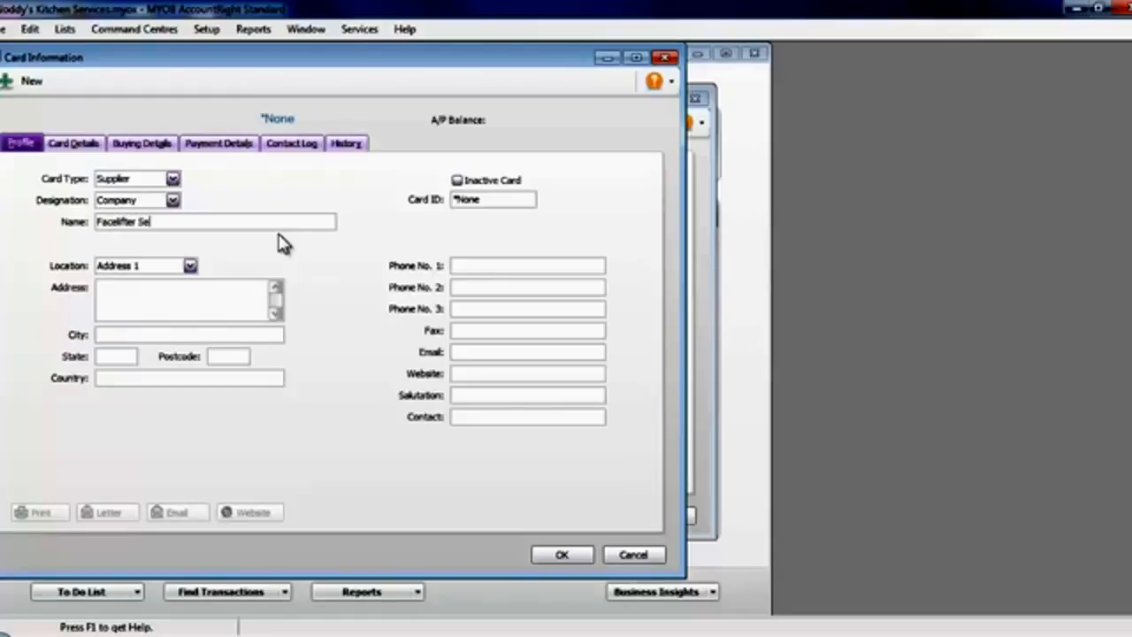
{"action": "type", "text": "rvices"}
{"action": "left_click", "coordinate": [563, 557]}
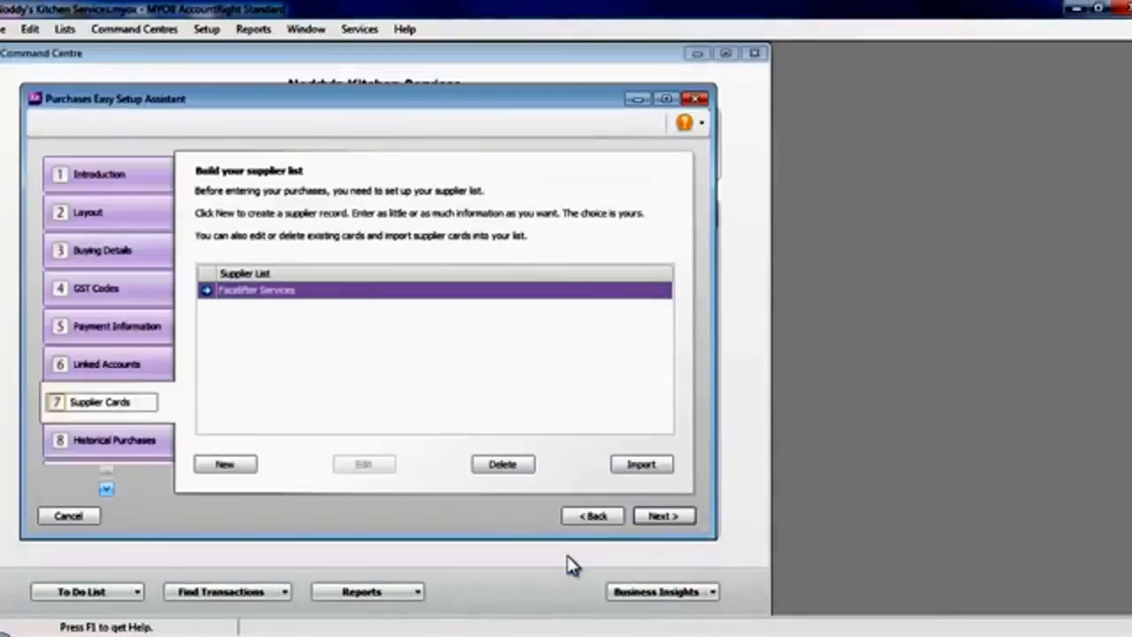
Create a second supplier card for the company Nippon Distributors Ltd.
{"action": "left_click", "coordinate": [232, 466]}
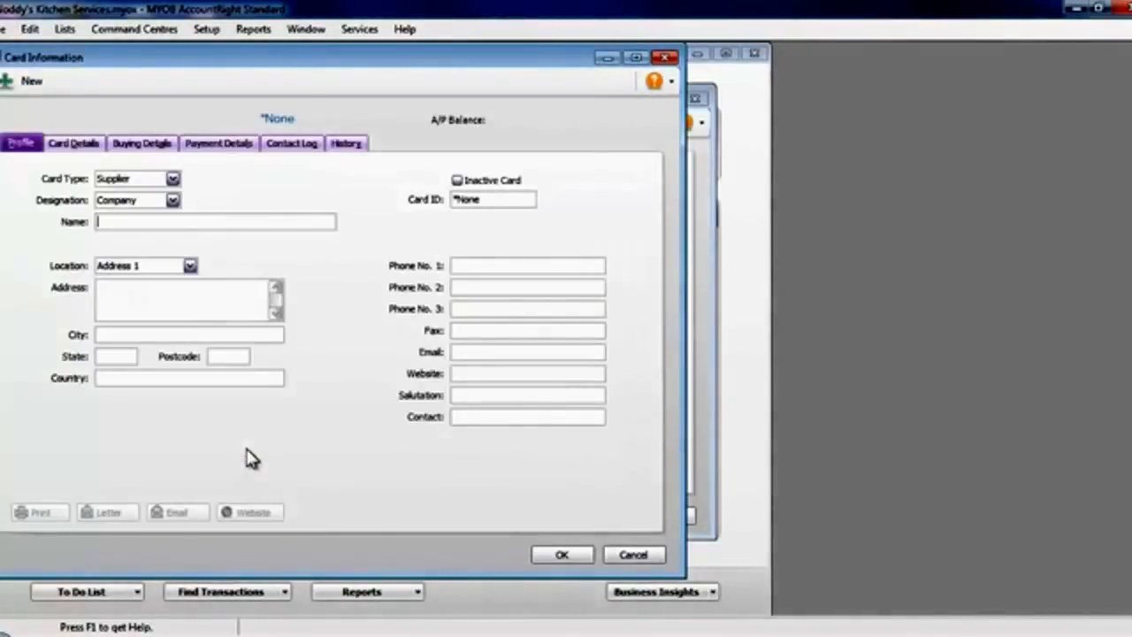
{"action": "type", "text": "Nippo"}
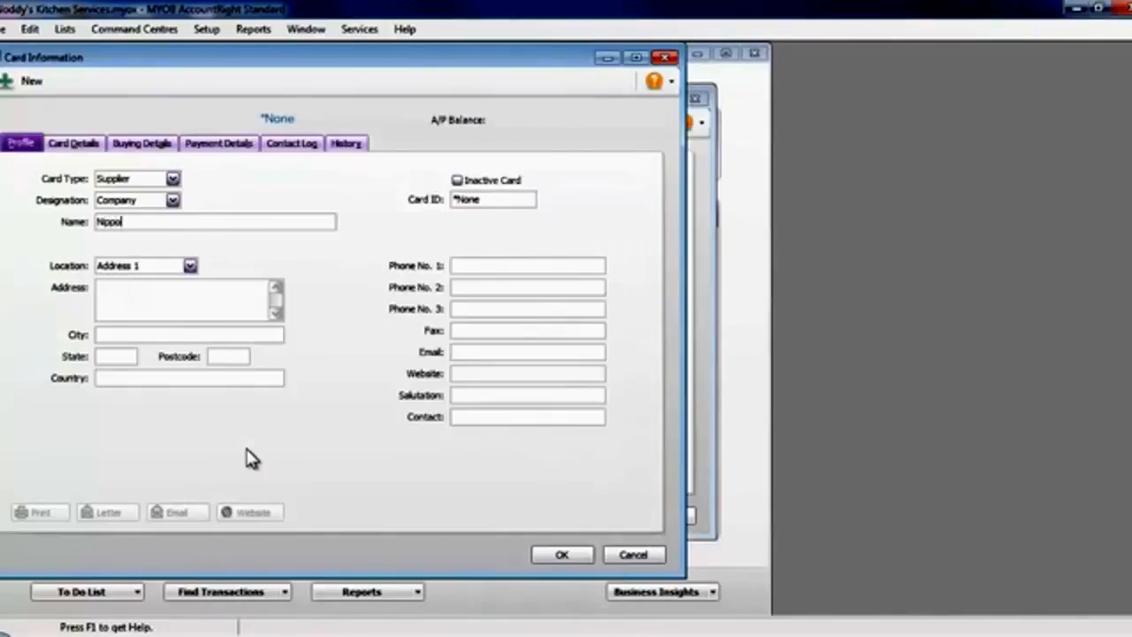
{"action": "type", "text": "n Distribu"}
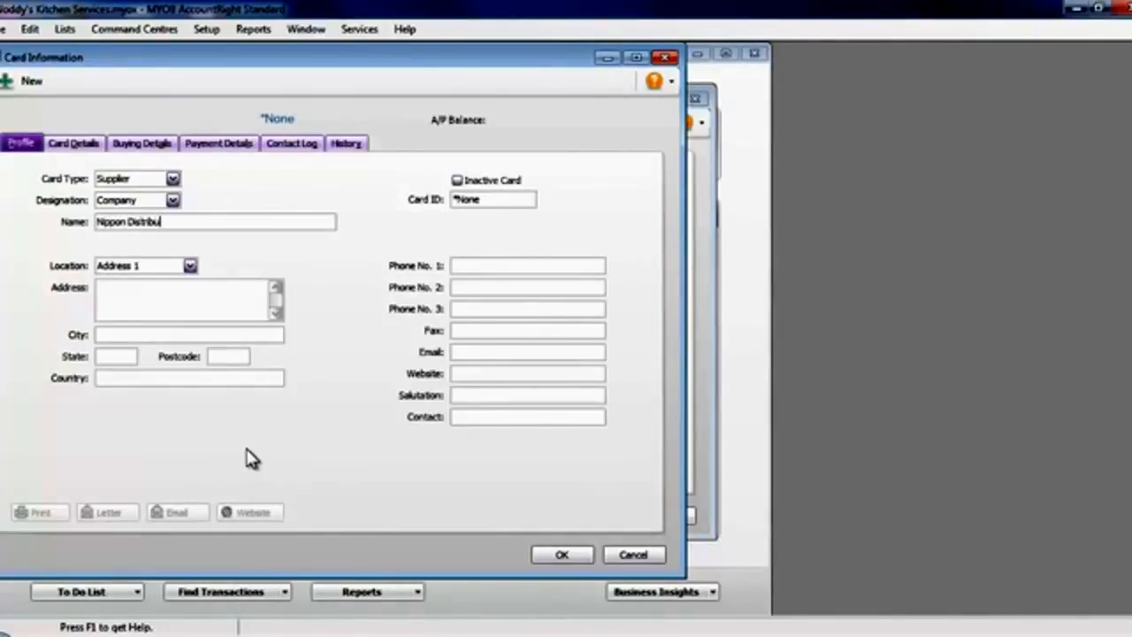
{"action": "type", "text": "tors Ltd"}
{"action": "left_click", "coordinate": [564, 556]}
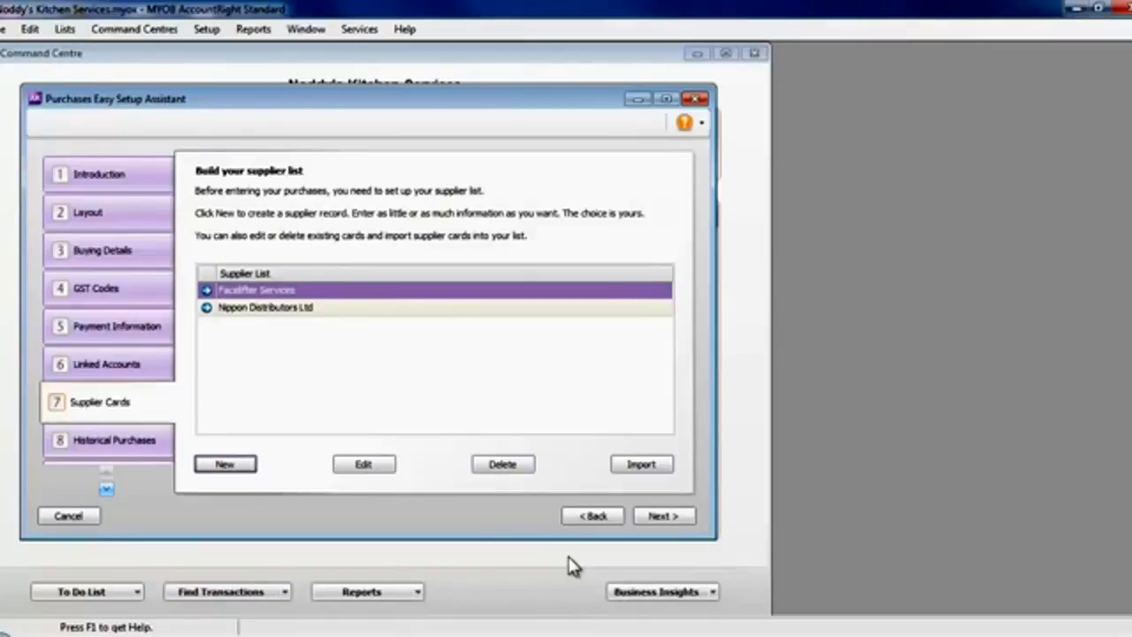
Add a historical purchase for Facelifter Services with supplier invoice number 123.
{"action": "left_click", "coordinate": [663, 518]}
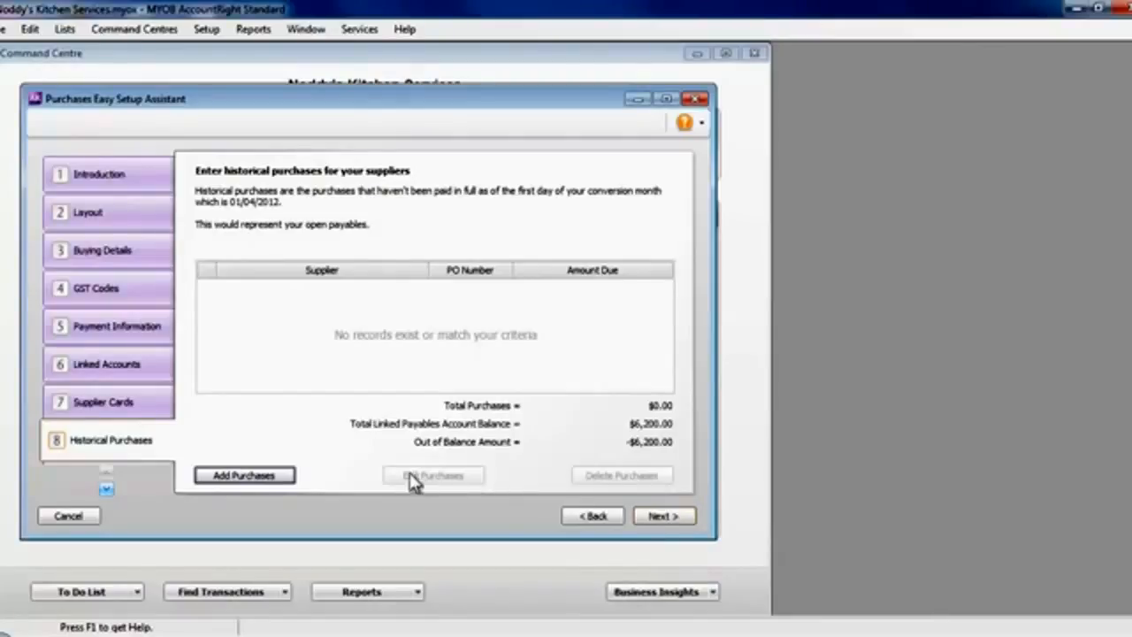
{"action": "left_click", "coordinate": [274, 476]}
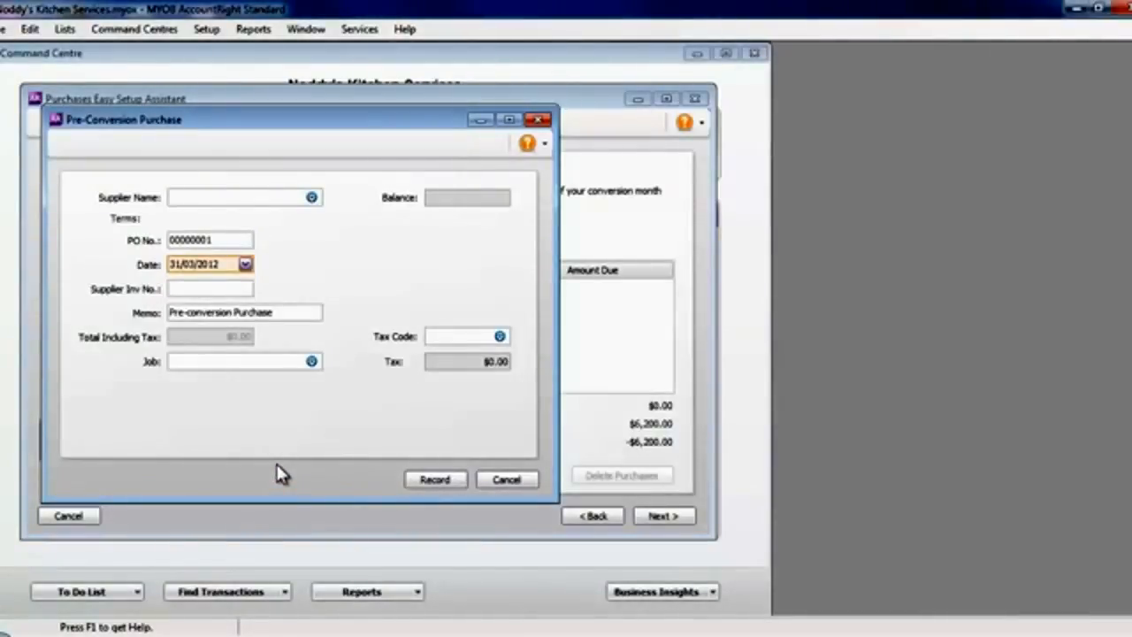
{"action": "type", "text": "Pacifitter Services"}
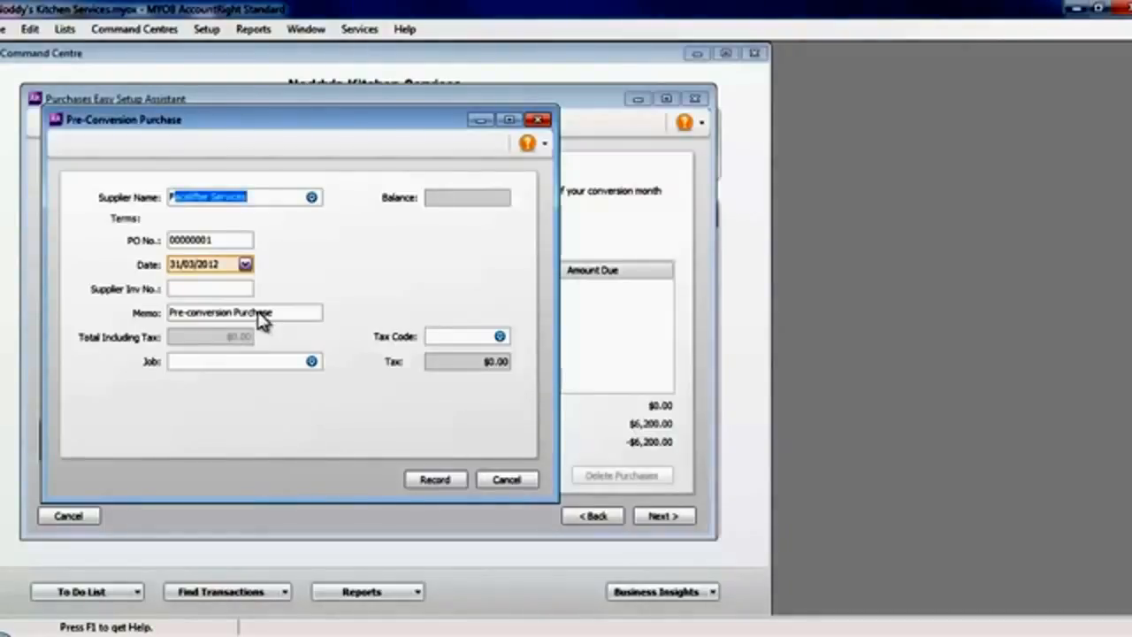
{"action": "key", "text": "Tab"}
{"action": "left_click", "coordinate": [204, 291]}
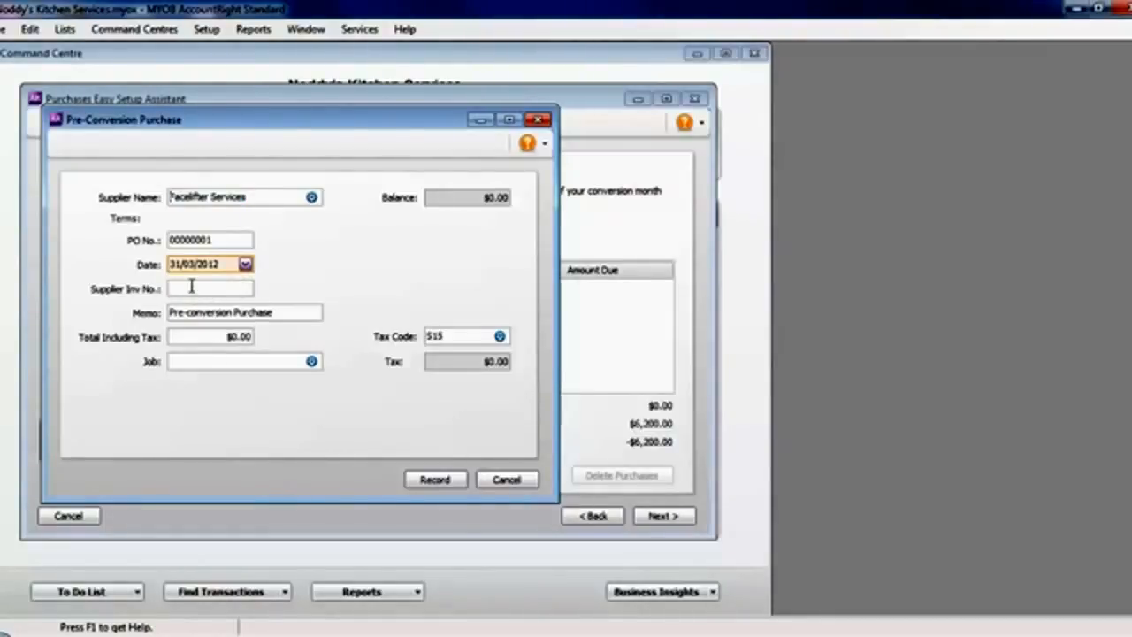
{"action": "type", "text": "123"}
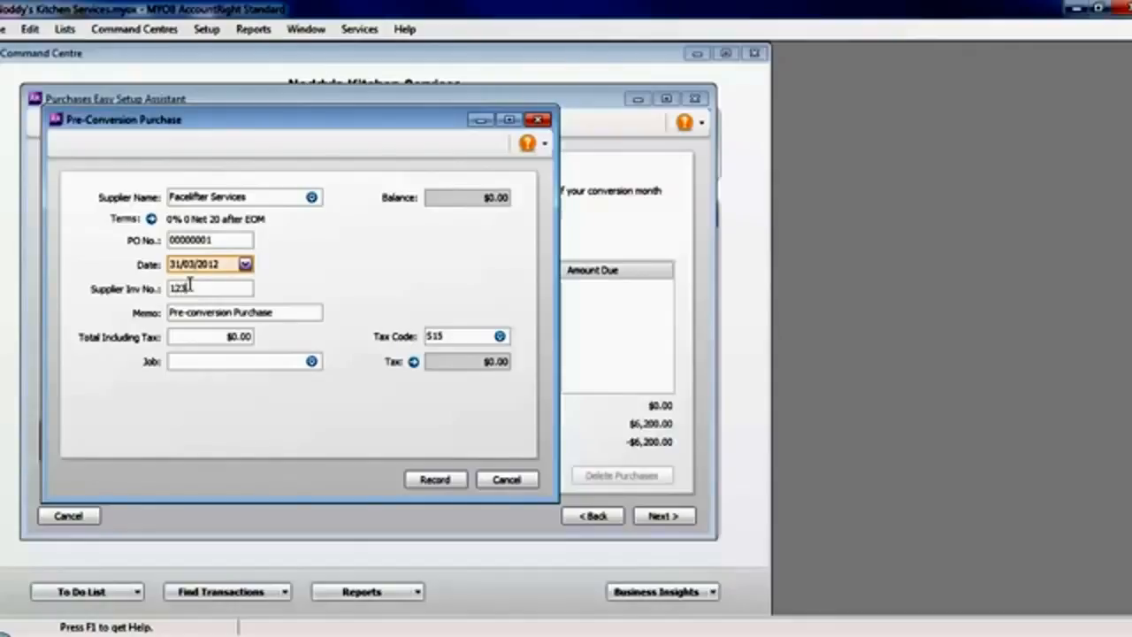
{"action": "key", "text": "Tab"}
Date the Facelifter Services purchase 20/03/2012, set its total including tax to $4,000.00 and record it.
{"action": "left_click", "coordinate": [245, 266]}
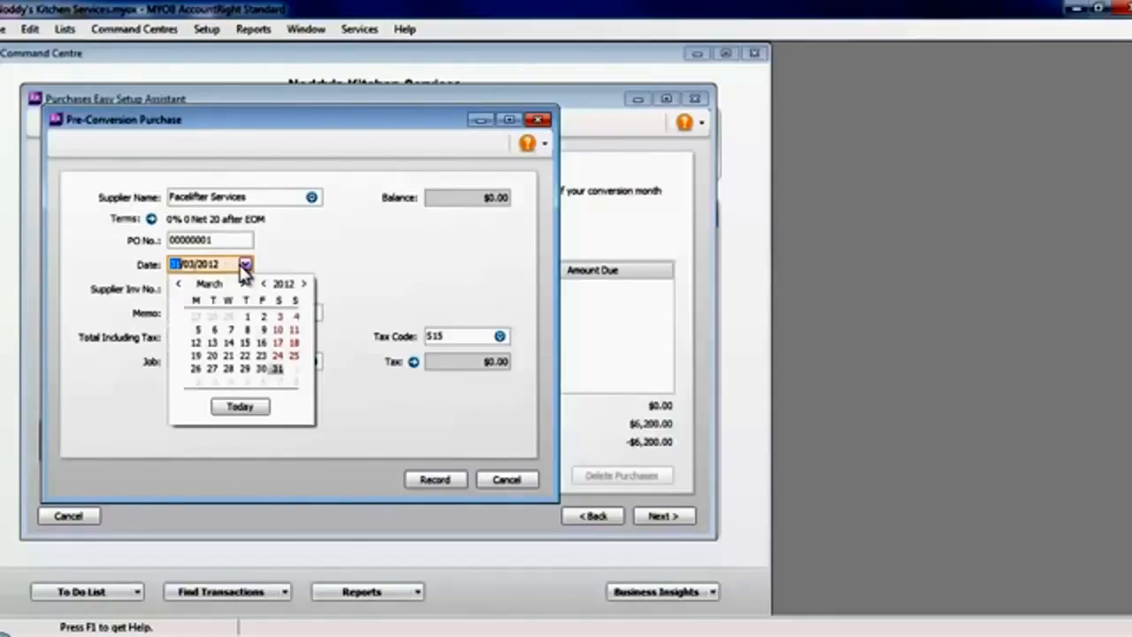
{"action": "left_click", "coordinate": [215, 361]}
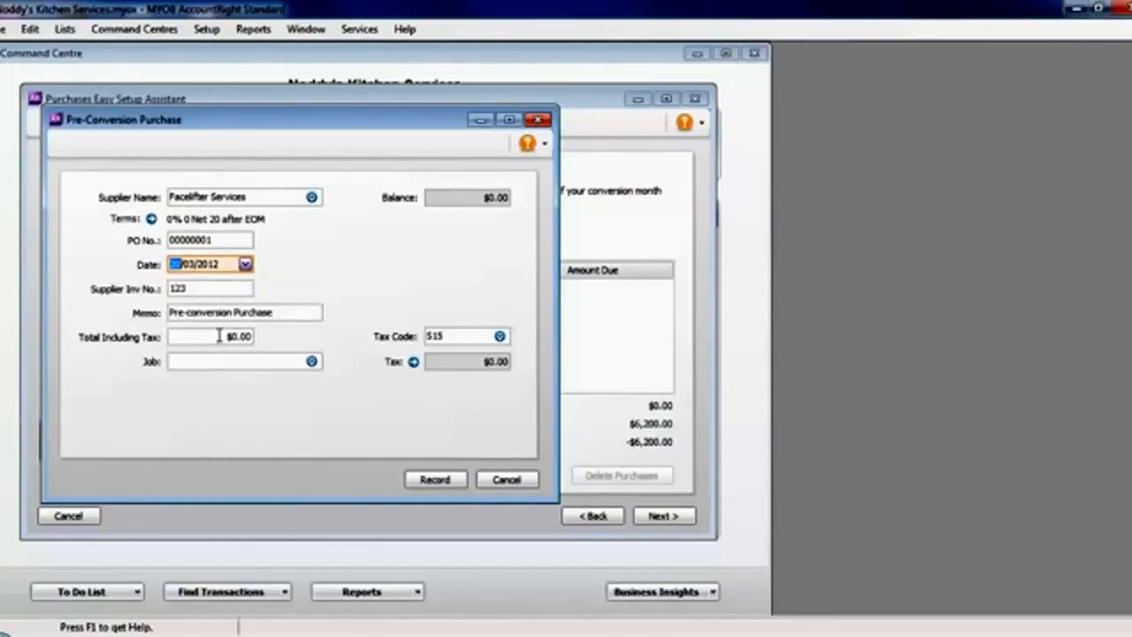
{"action": "left_click", "coordinate": [215, 336]}
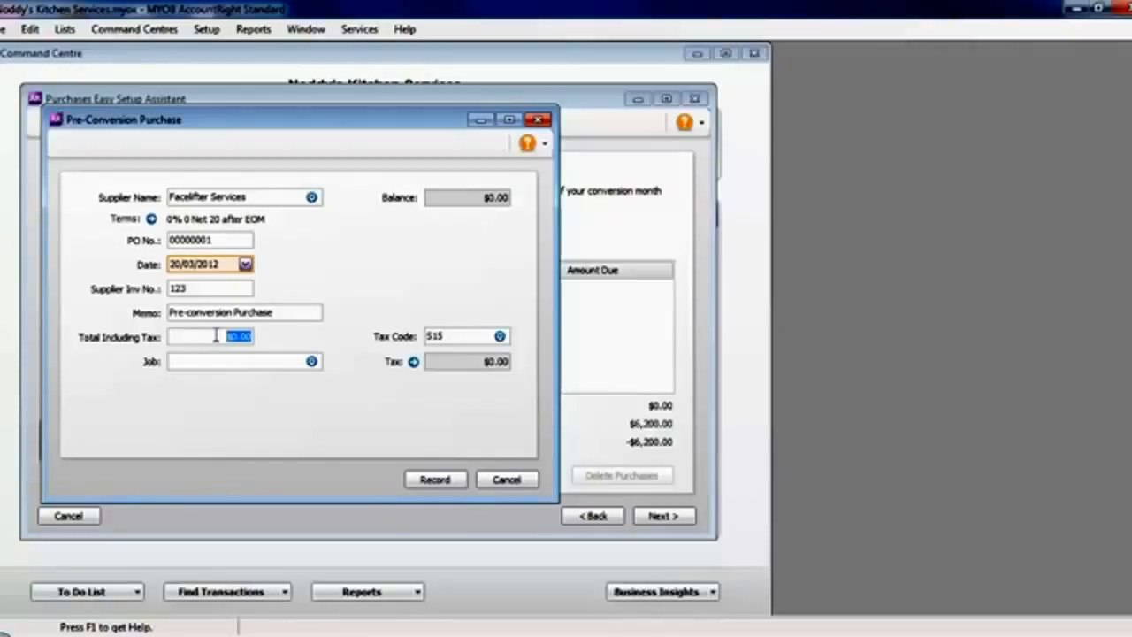
{"action": "type", "text": "4000"}
{"action": "key", "text": "Tab"}
{"action": "left_click", "coordinate": [431, 480]}
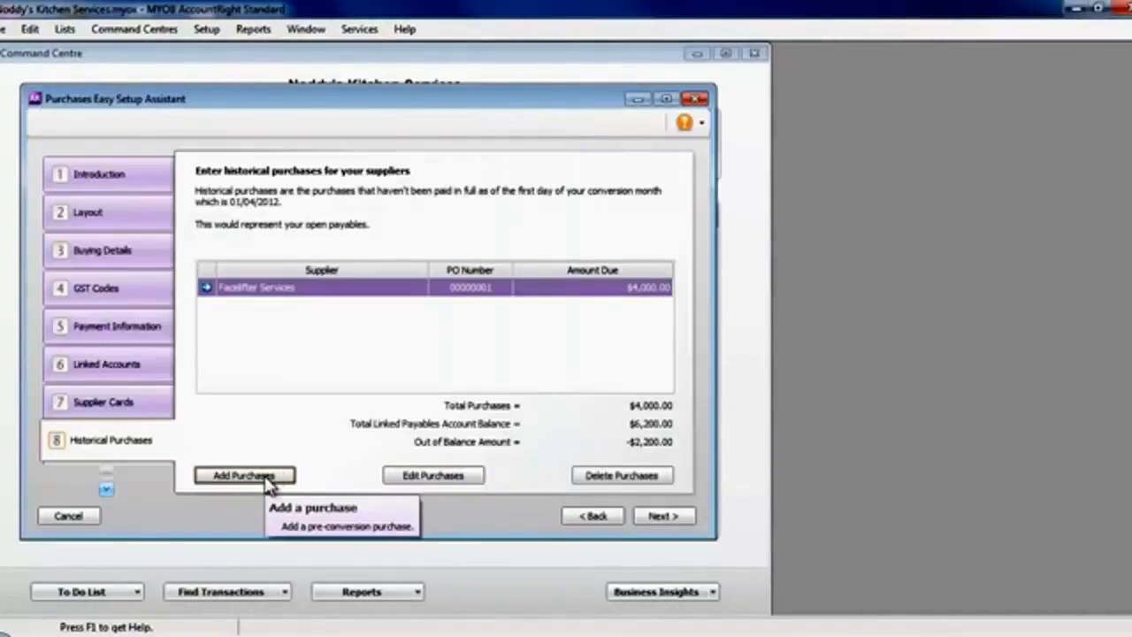
Add a historical purchase for Nippon Distributors Ltd dated 01/03/2012.
{"action": "left_click", "coordinate": [267, 478]}
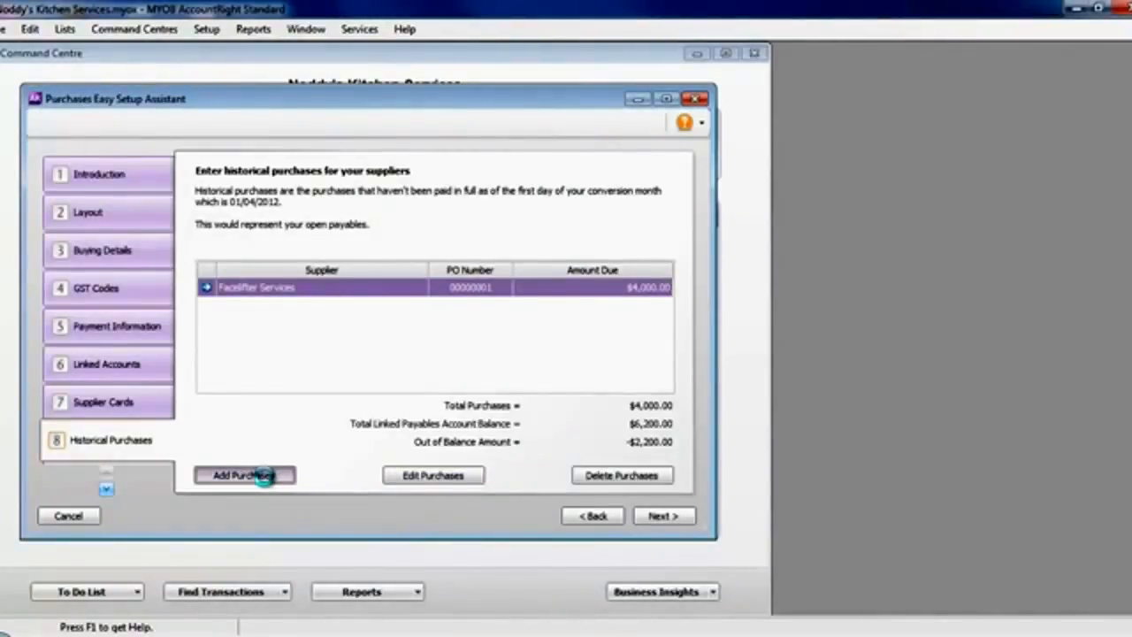
{"action": "type", "text": "No"}
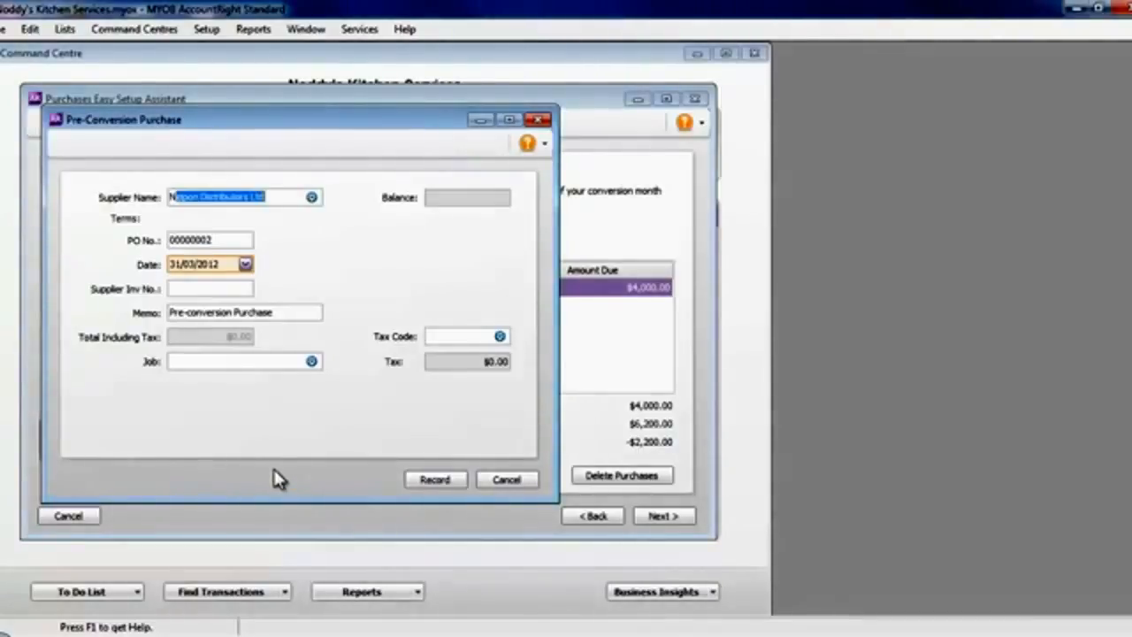
{"action": "key", "text": "BackSpace"}
{"action": "type", "text": "i"}
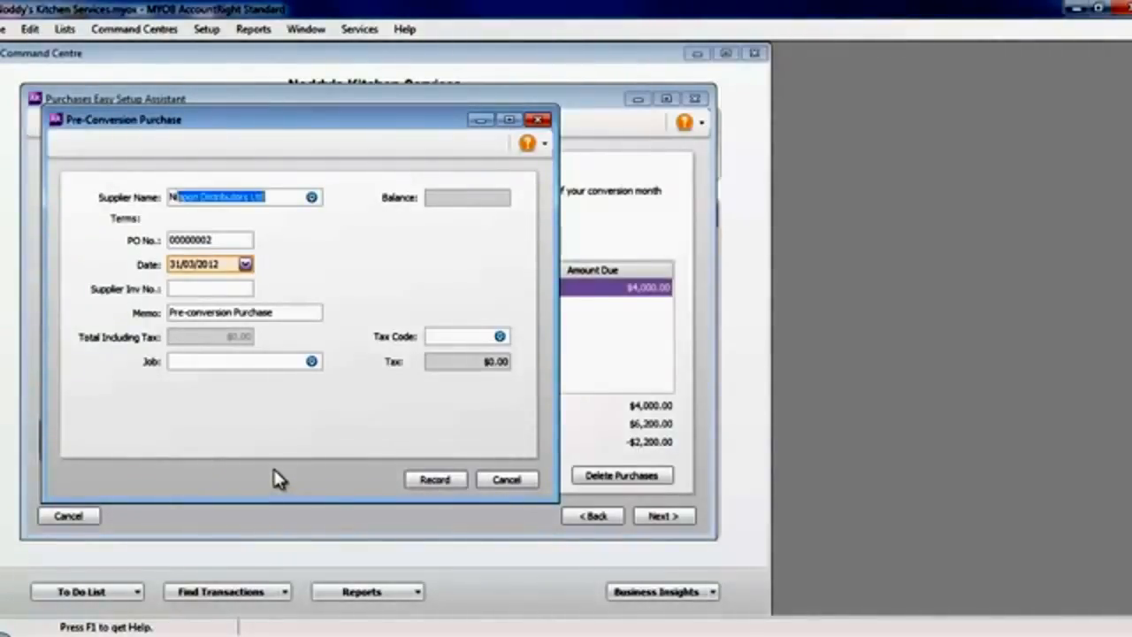
{"action": "key", "text": "Tab"}
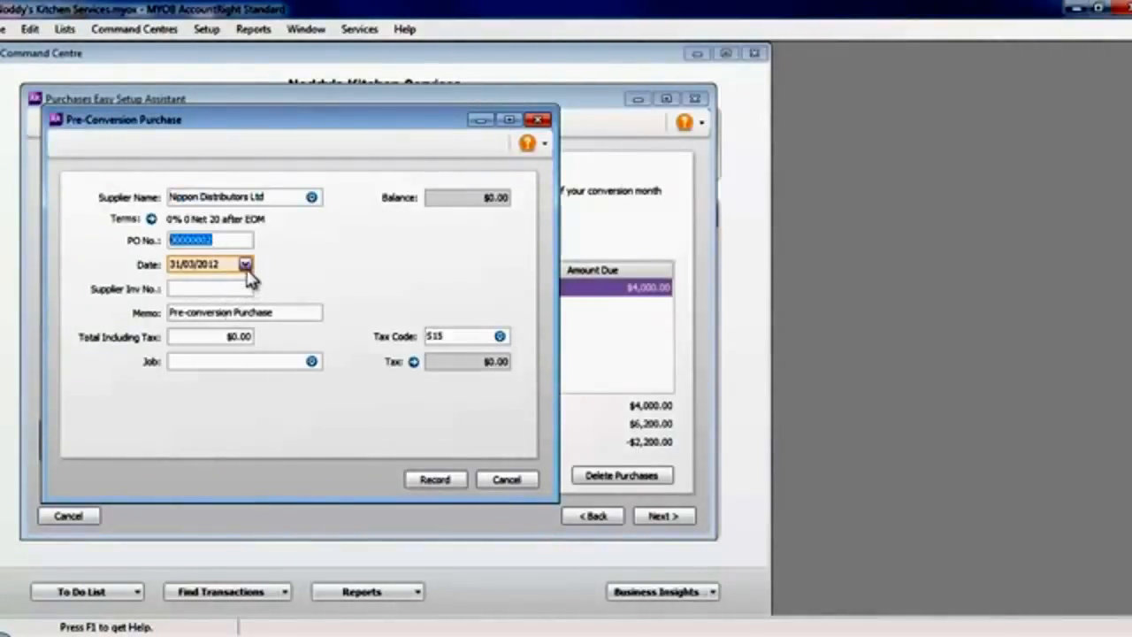
{"action": "left_click", "coordinate": [245, 265]}
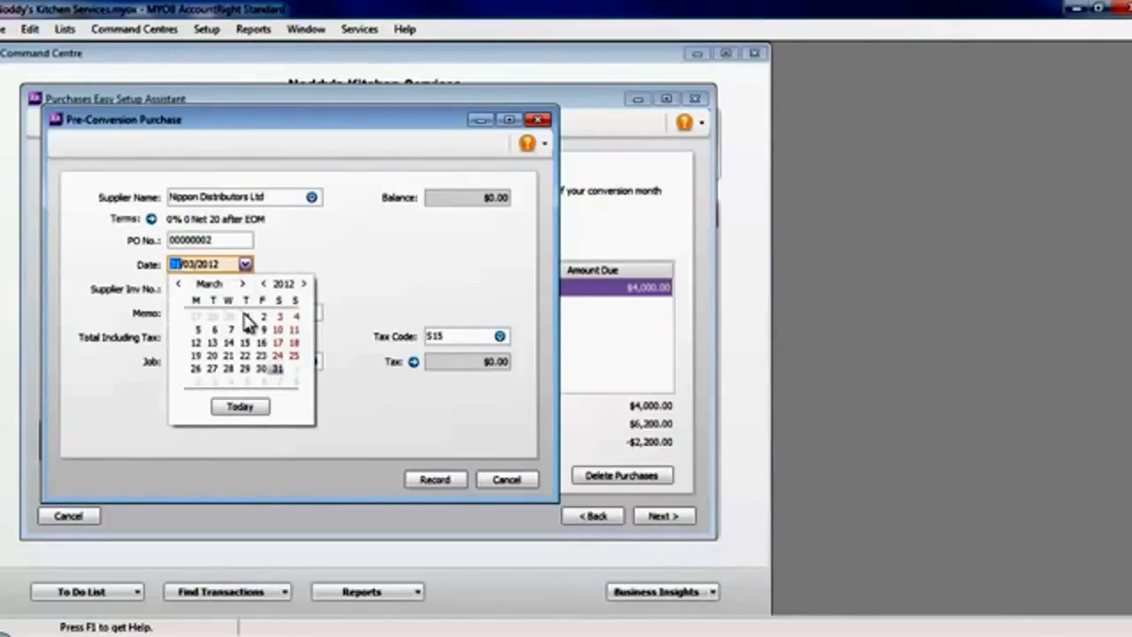
{"action": "left_click", "coordinate": [245, 315]}
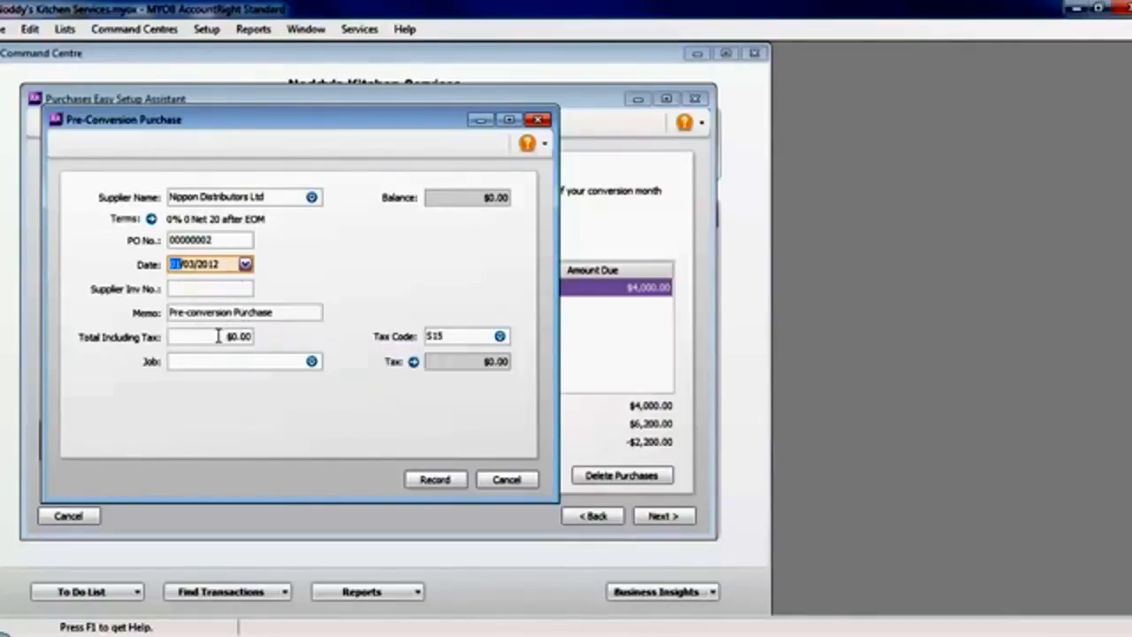
Record the Nippon Distributors Ltd purchase with a $2,200.00 total including tax and supplier invoice number INV 1234, and finish the historical purchases.
{"action": "left_click", "coordinate": [216, 336]}
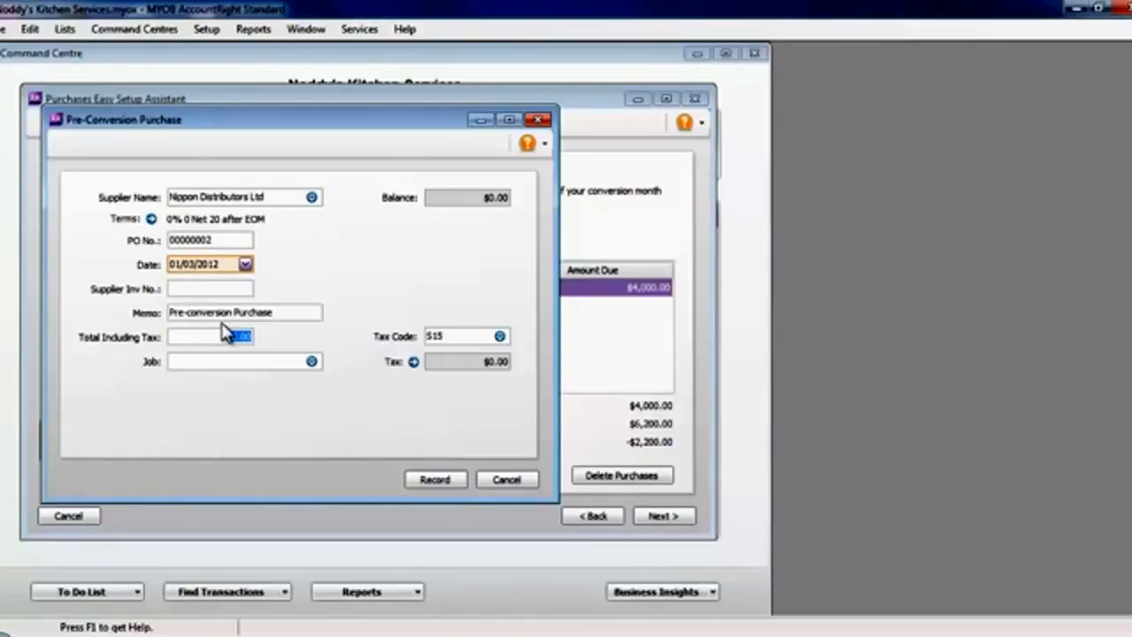
{"action": "type", "text": "2200"}
{"action": "key", "text": "Tab"}
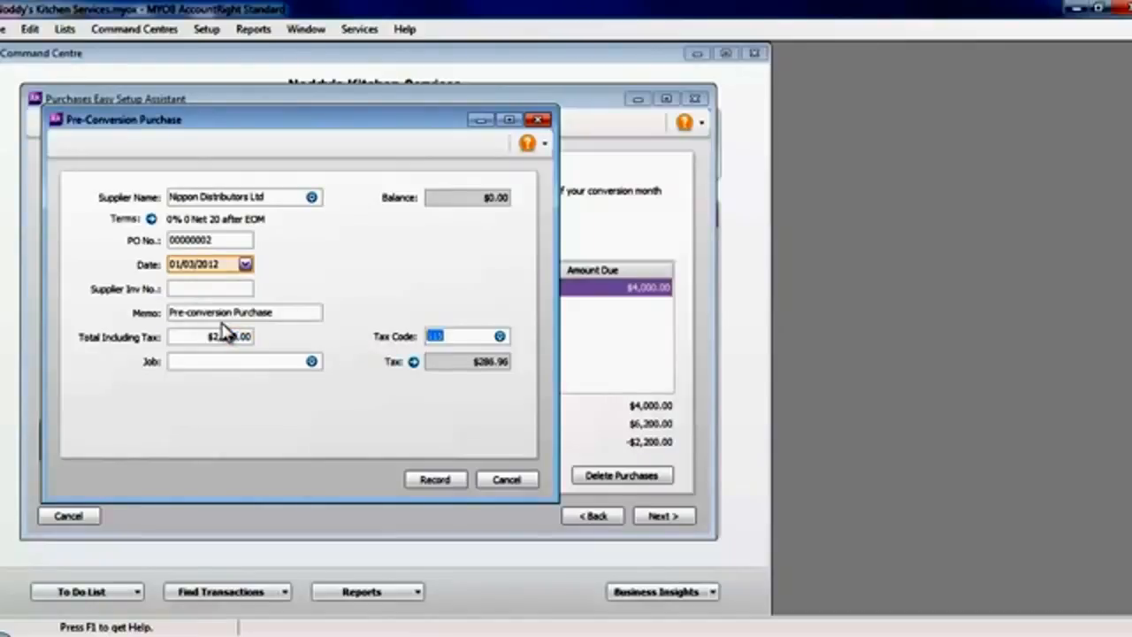
{"action": "left_click", "coordinate": [212, 290]}
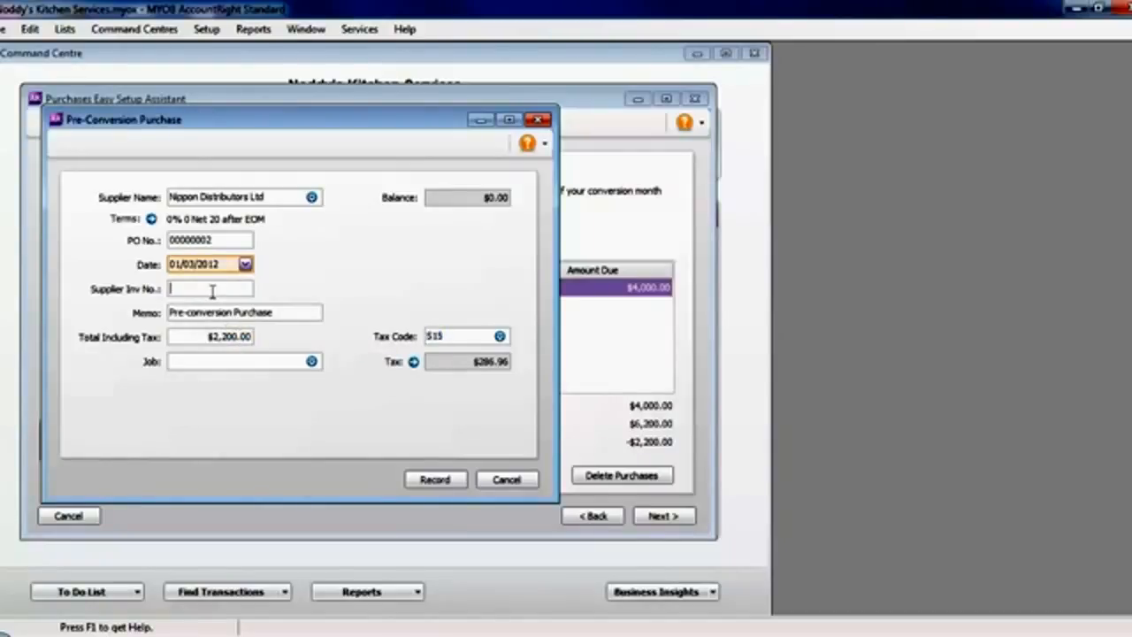
{"action": "type", "text": "INV 1234"}
{"action": "left_click", "coordinate": [448, 479]}
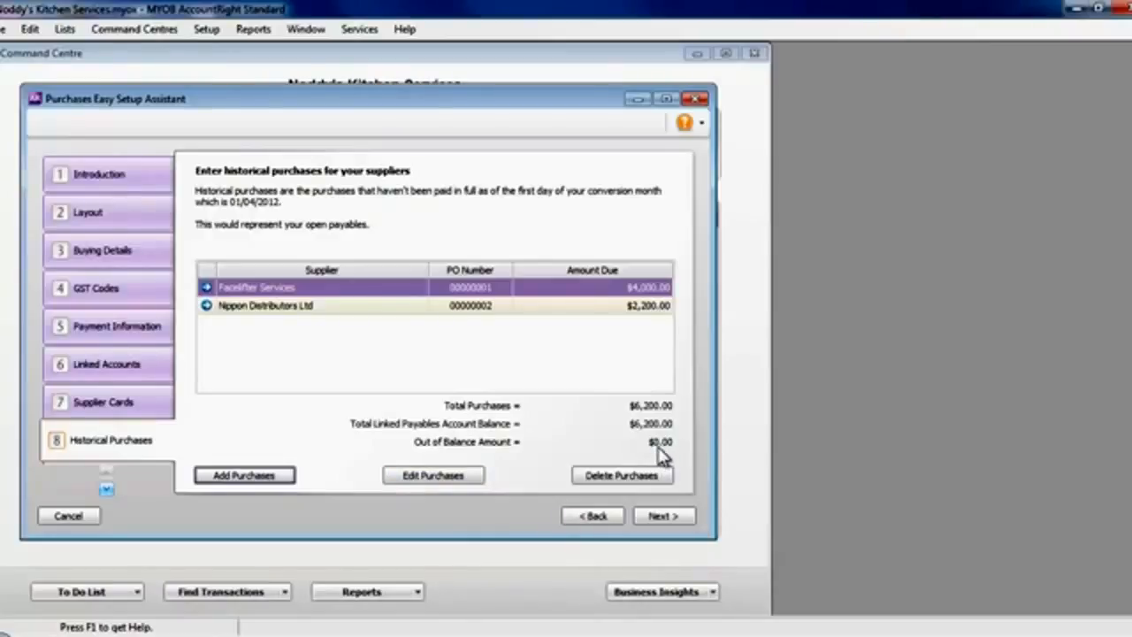
{"action": "left_click", "coordinate": [662, 516]}
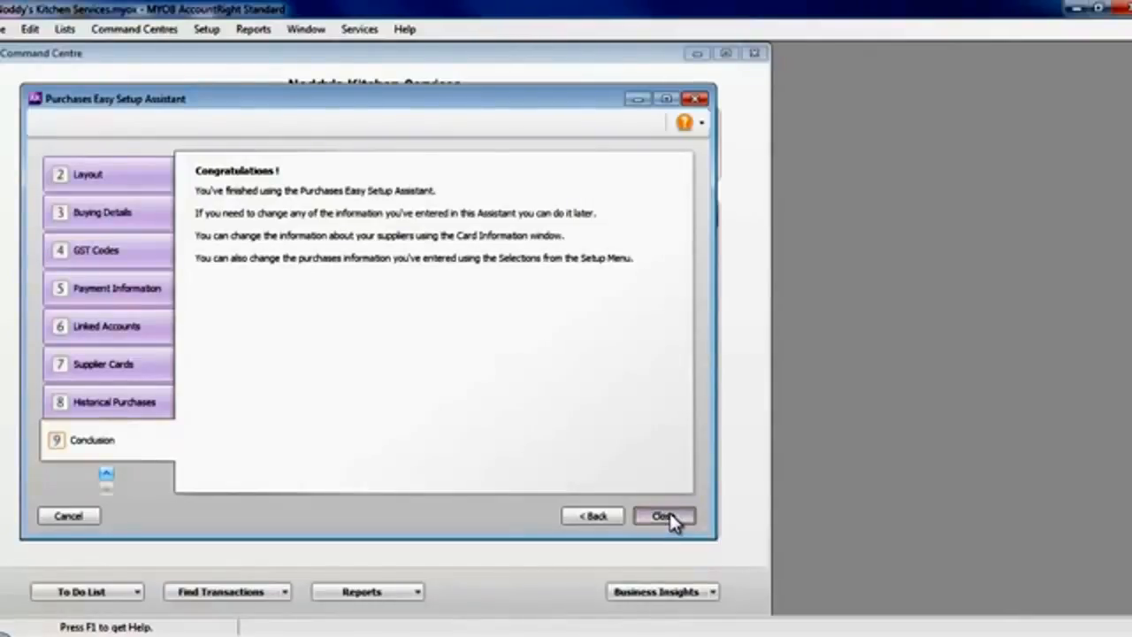
Finish the Purchases Easy Setup Assistant and close the main Easy Setup Assistant window.
{"action": "left_click", "coordinate": [664, 516]}
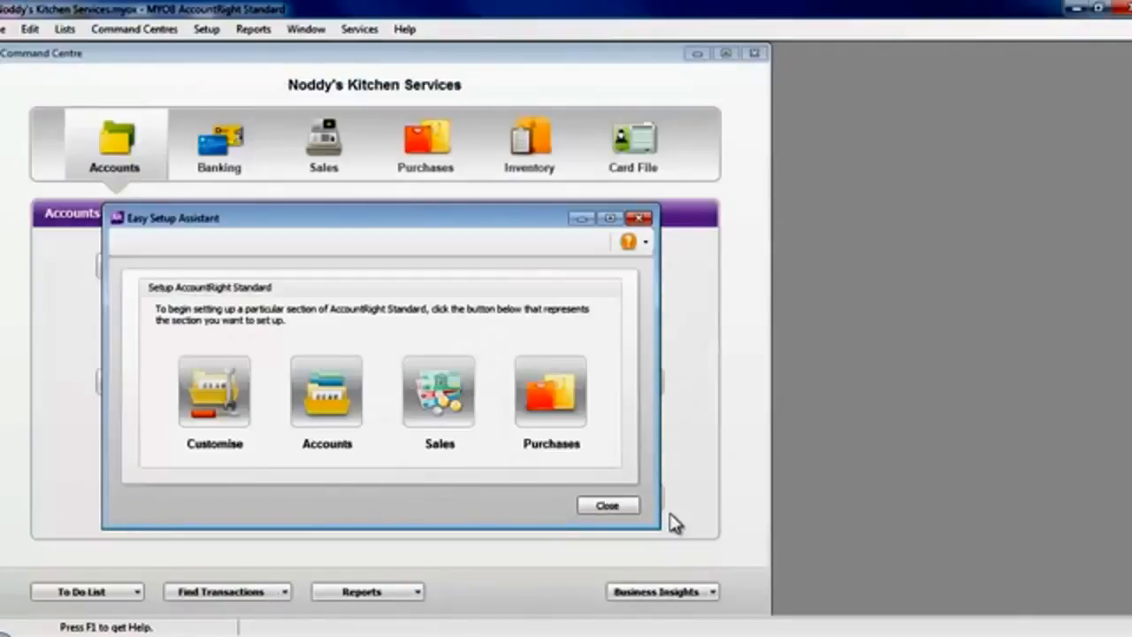
{"action": "left_click", "coordinate": [613, 506]}
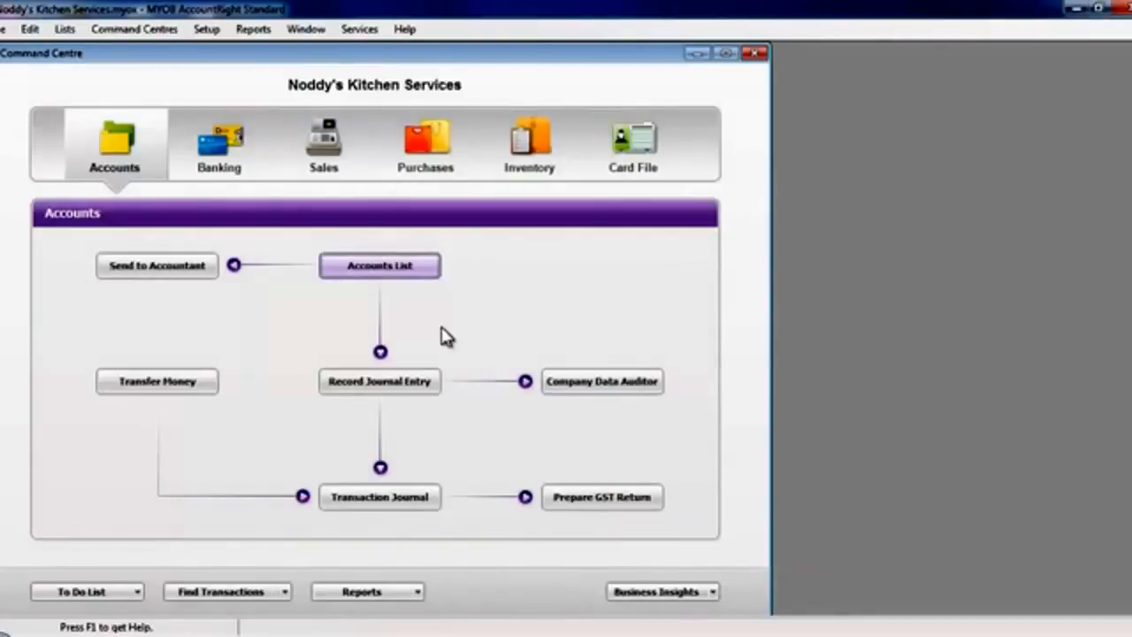
Look over the setup options for opening balances, reopen the Easy Setup Assistant to view its sections, and close it.
{"action": "left_click", "coordinate": [205, 32]}
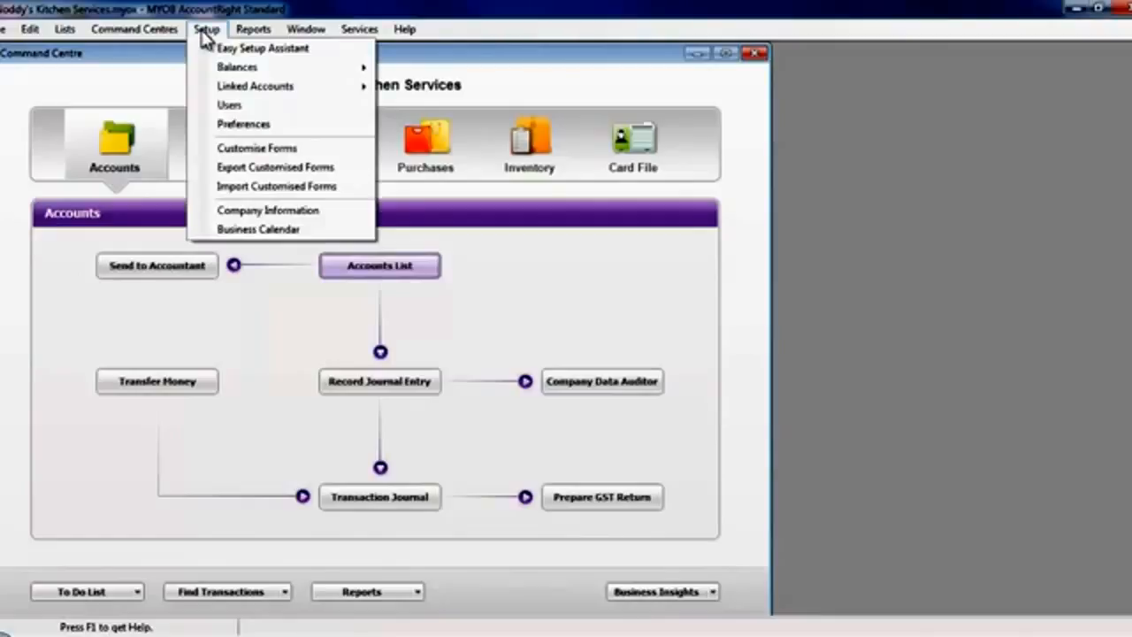
{"action": "mouse_move", "coordinate": [223, 69]}
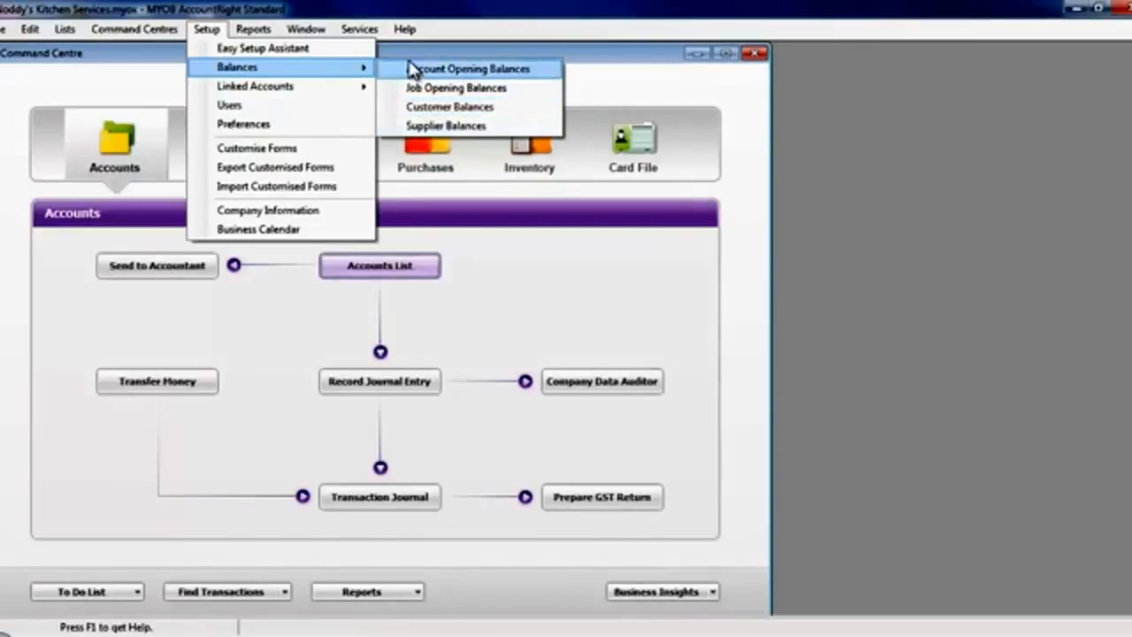
{"action": "left_click", "coordinate": [265, 50]}
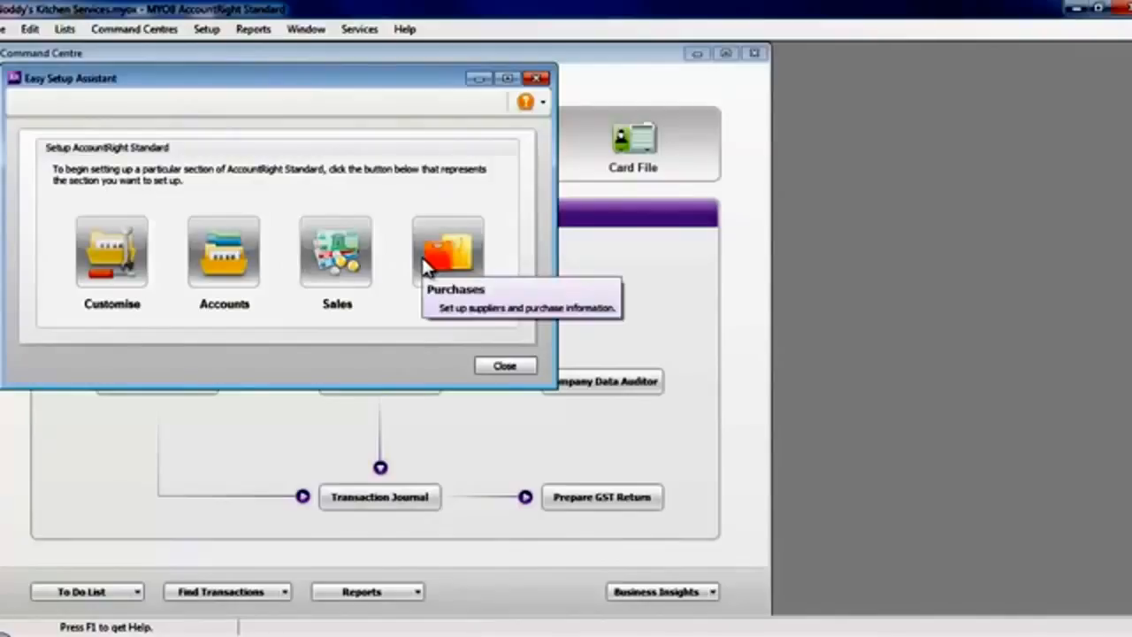
{"action": "left_click", "coordinate": [512, 366]}
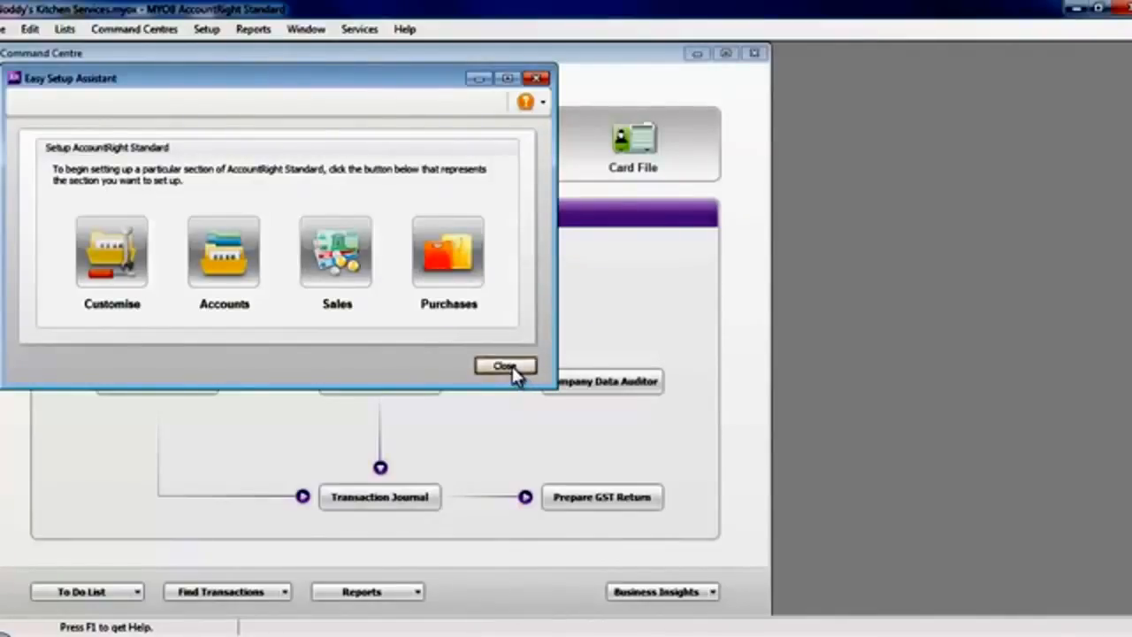